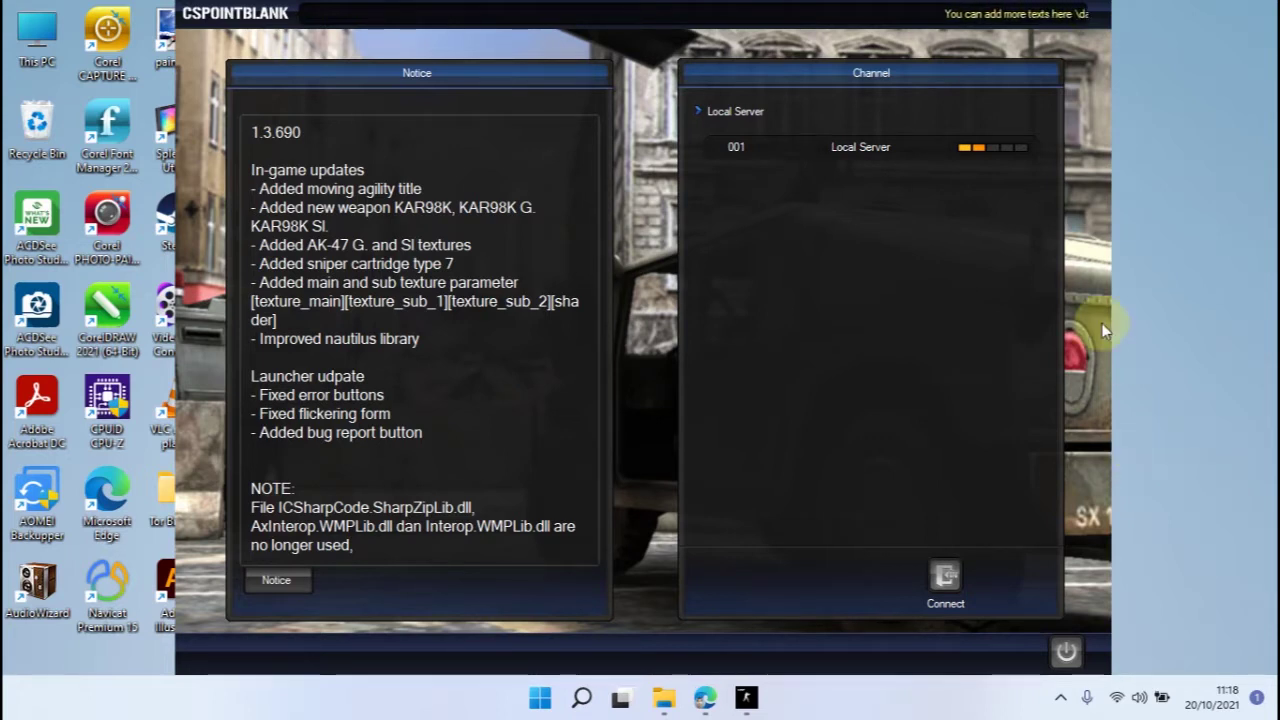
# Enter Local Server, see G36C Fire's Image Not Found in the inventory, then quit the game.
pyautogui.doubleClick(847, 150)
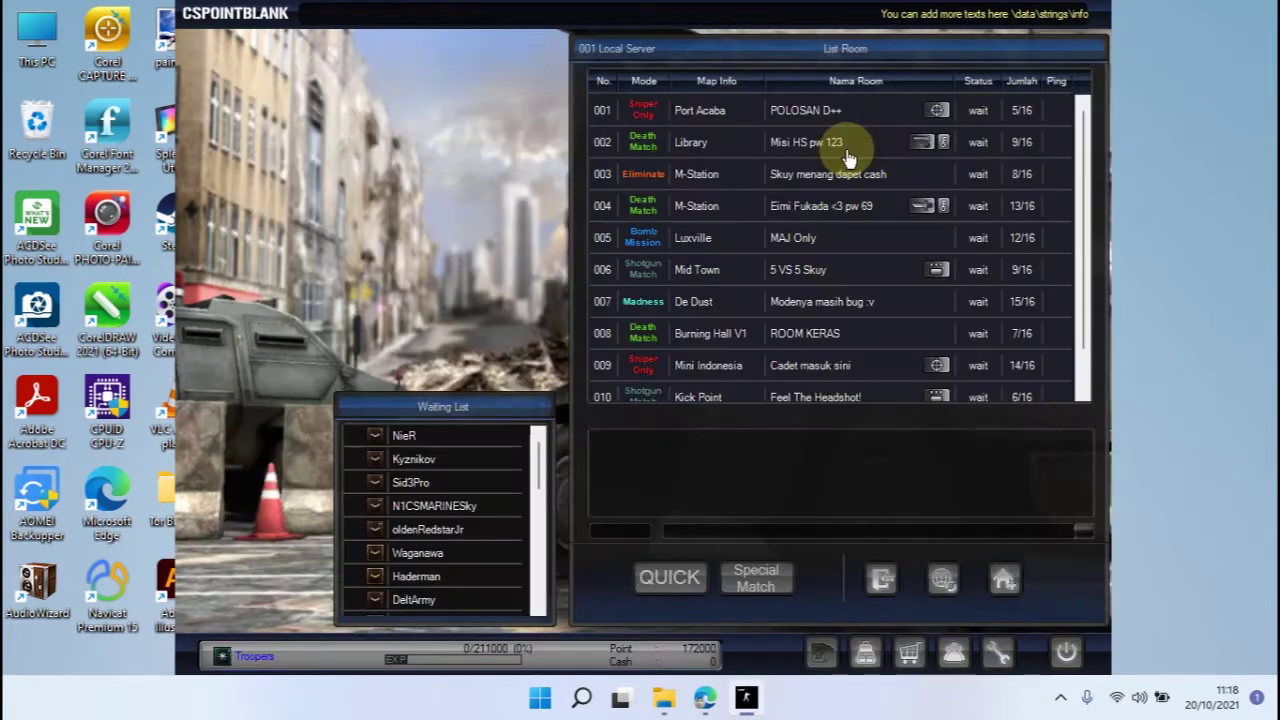
pyautogui.click(866, 655)
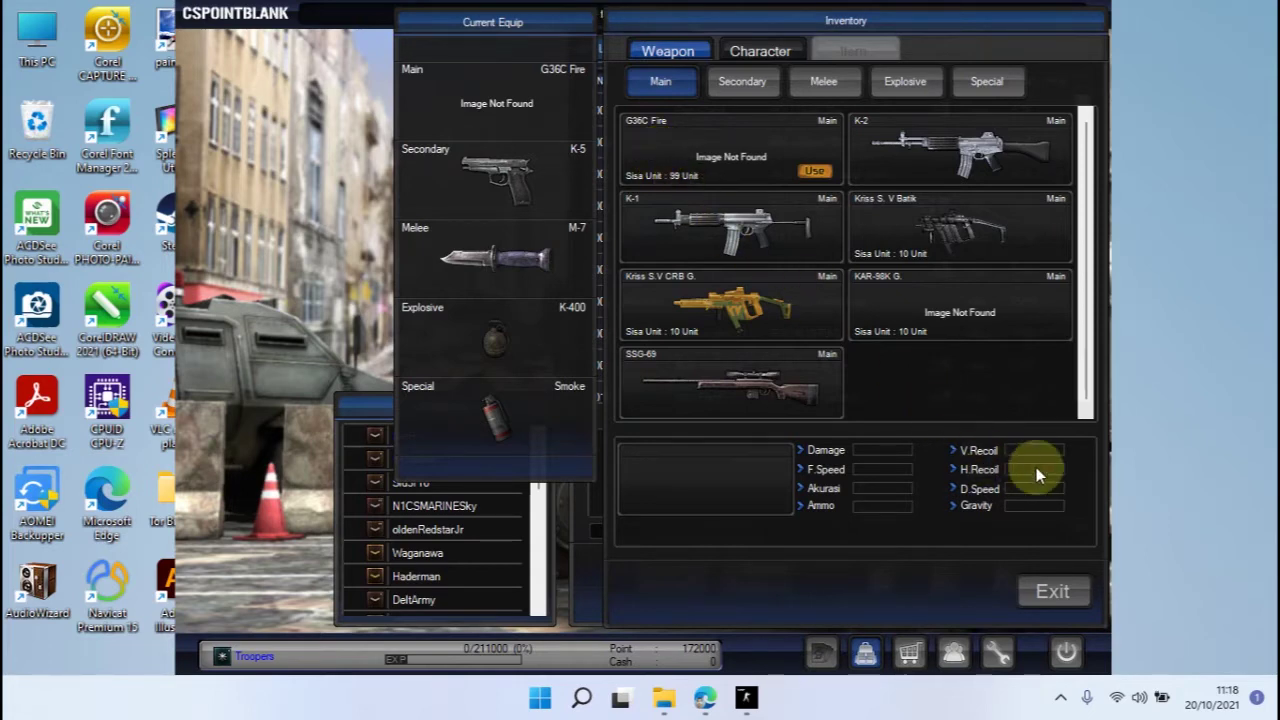
pyautogui.click(1050, 591)
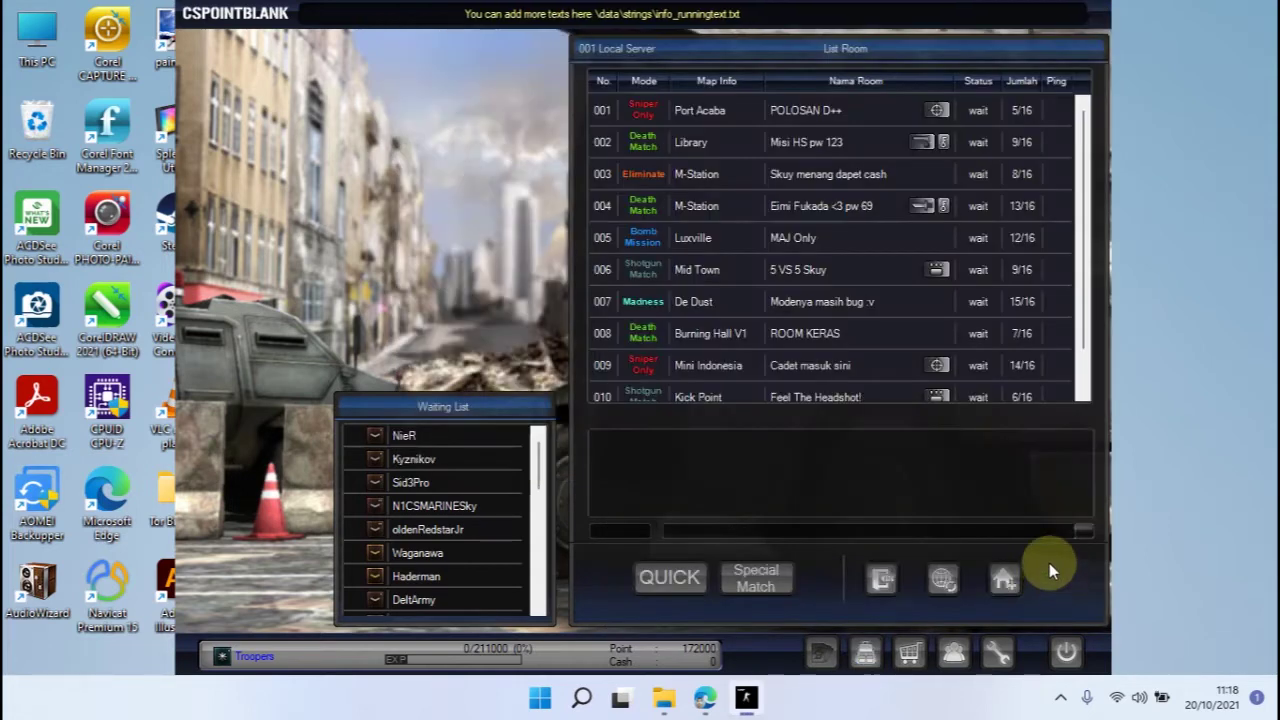
pyautogui.click(1068, 653)
pyautogui.click(617, 388)
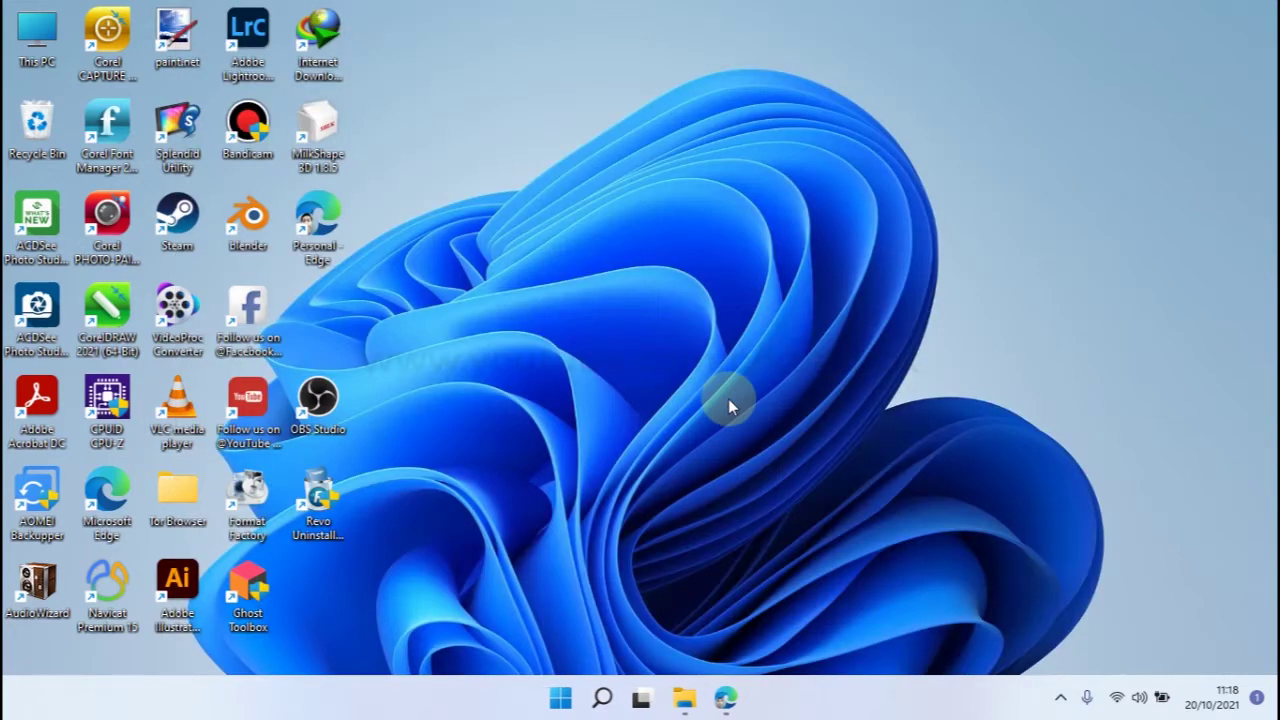
# Open the weapons file from cstrike\addons\amxmodx\configs\nautilus in Notepad.
pyautogui.click(684, 697)
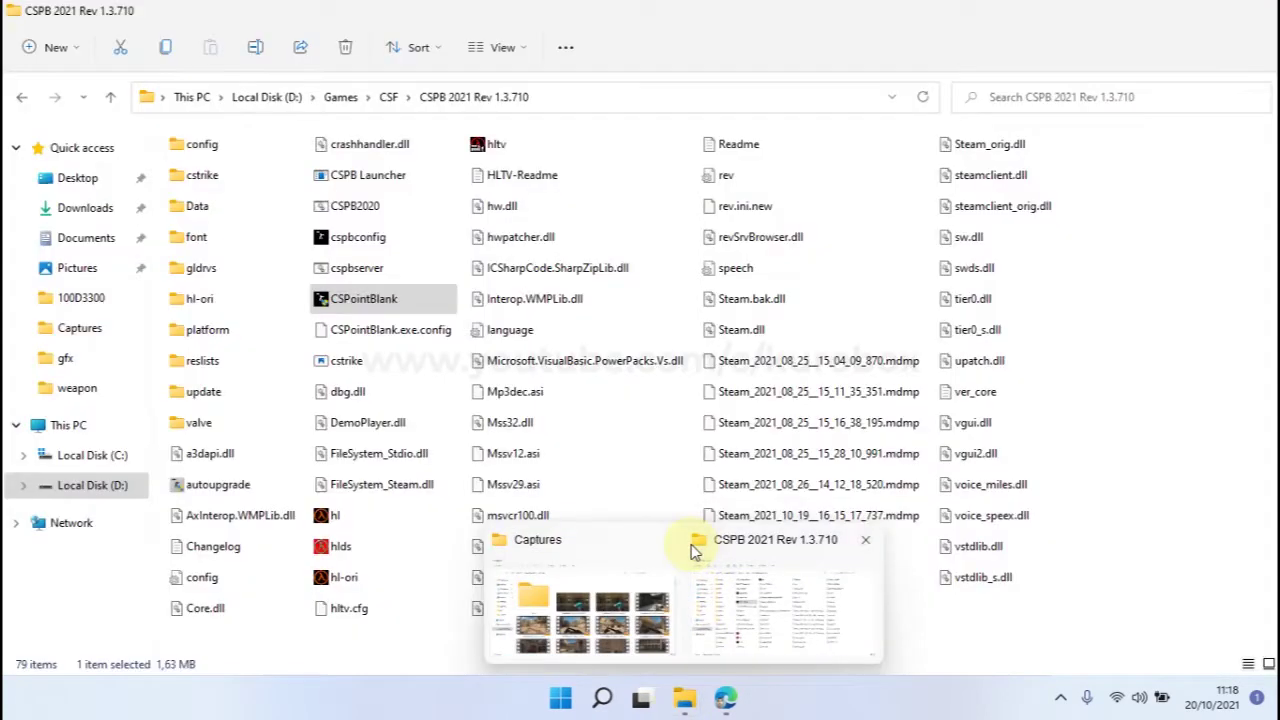
pyautogui.click(712, 560)
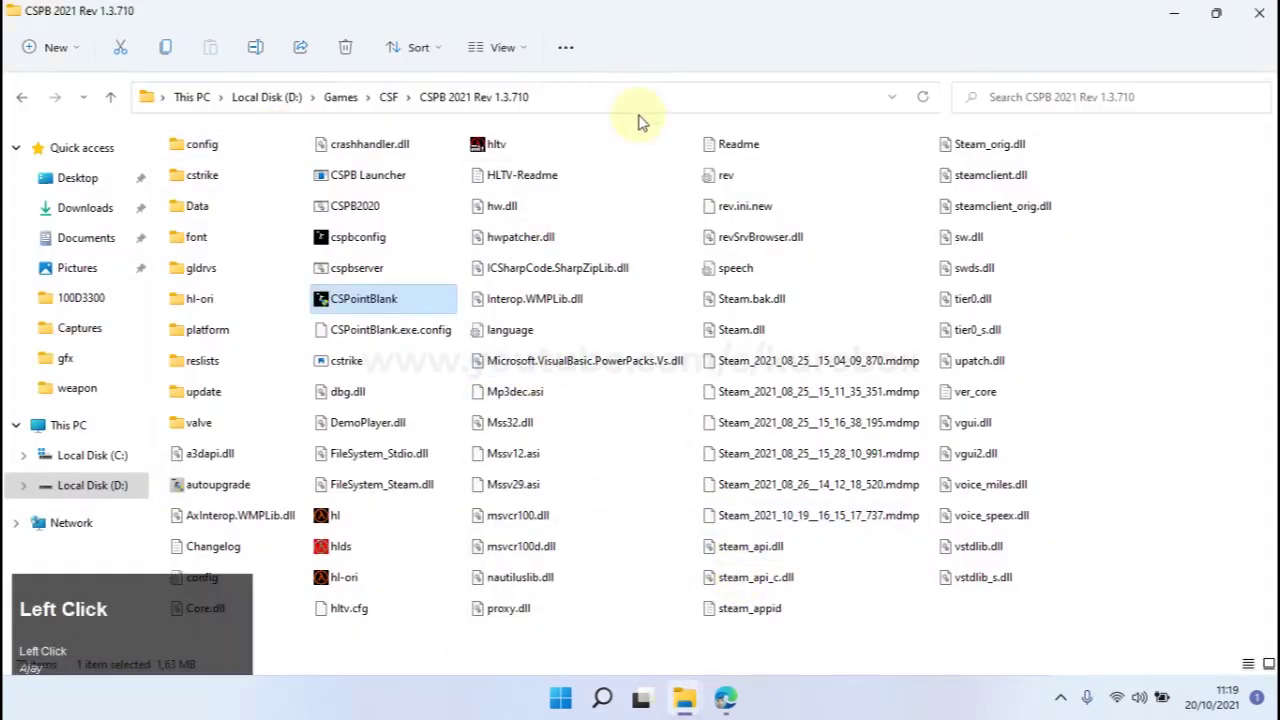
pyautogui.doubleClick(214, 178)
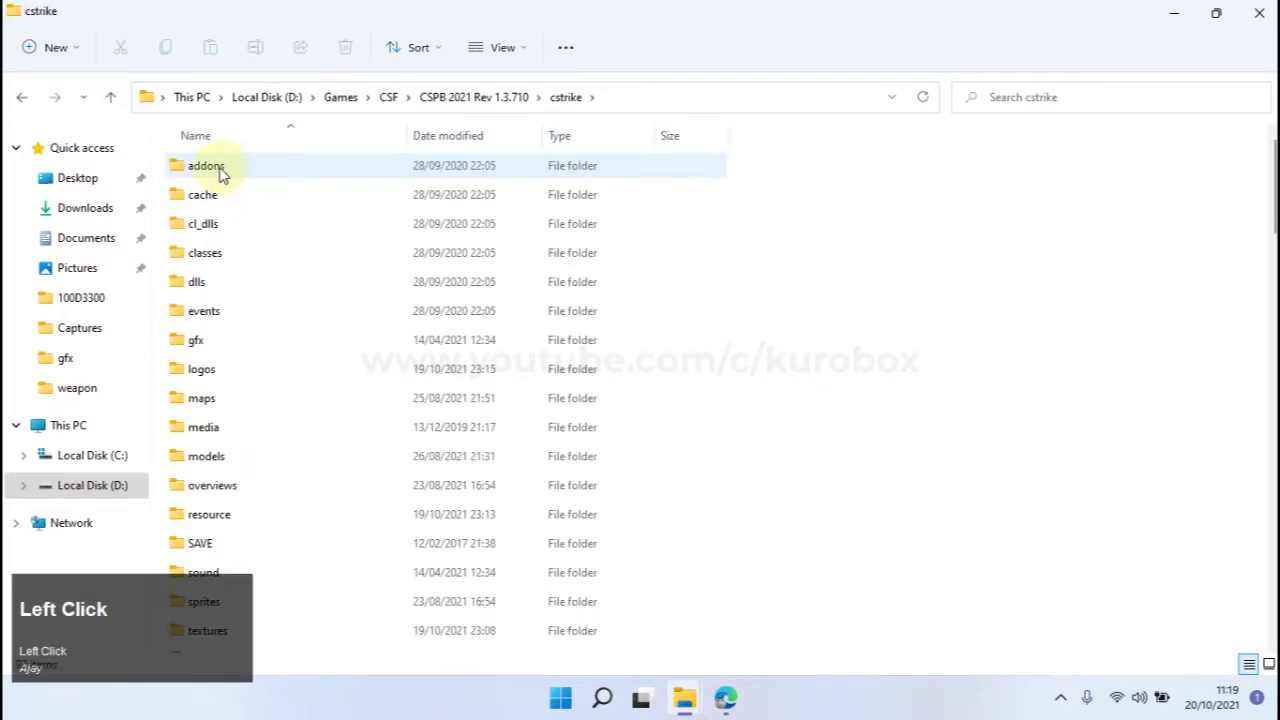
pyautogui.doubleClick(220, 172)
pyautogui.doubleClick(208, 170)
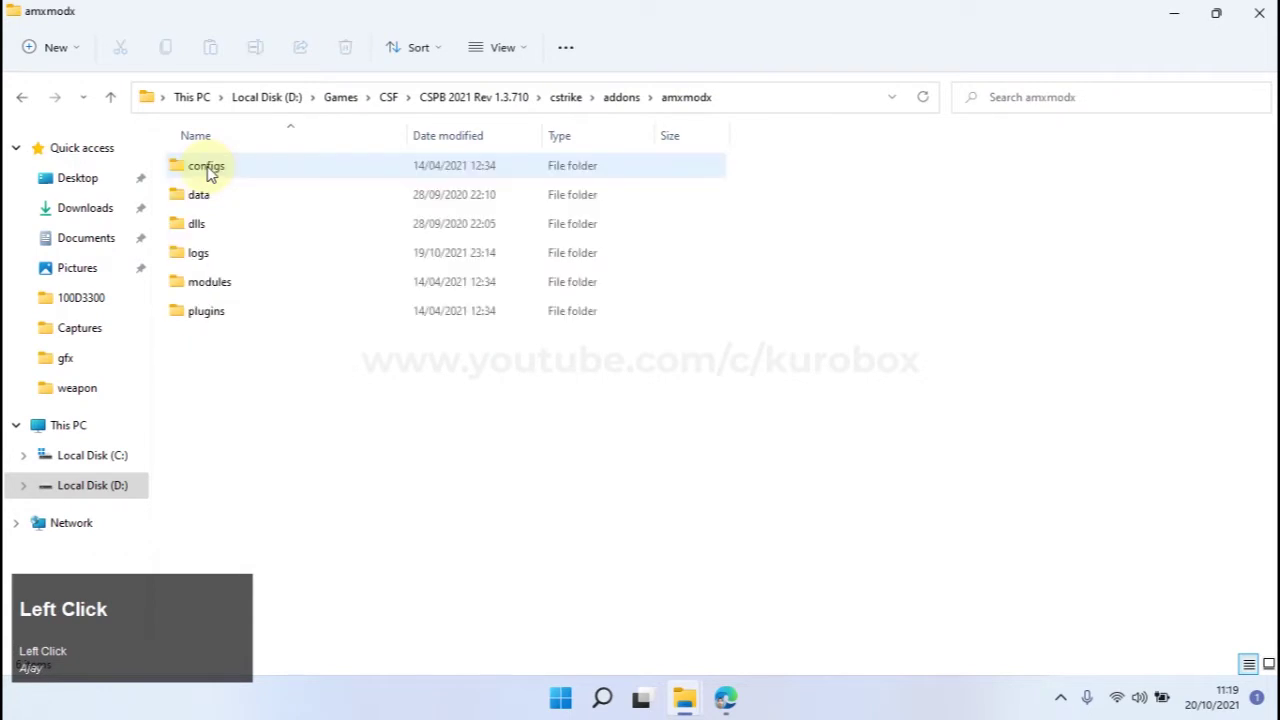
pyautogui.doubleClick(207, 168)
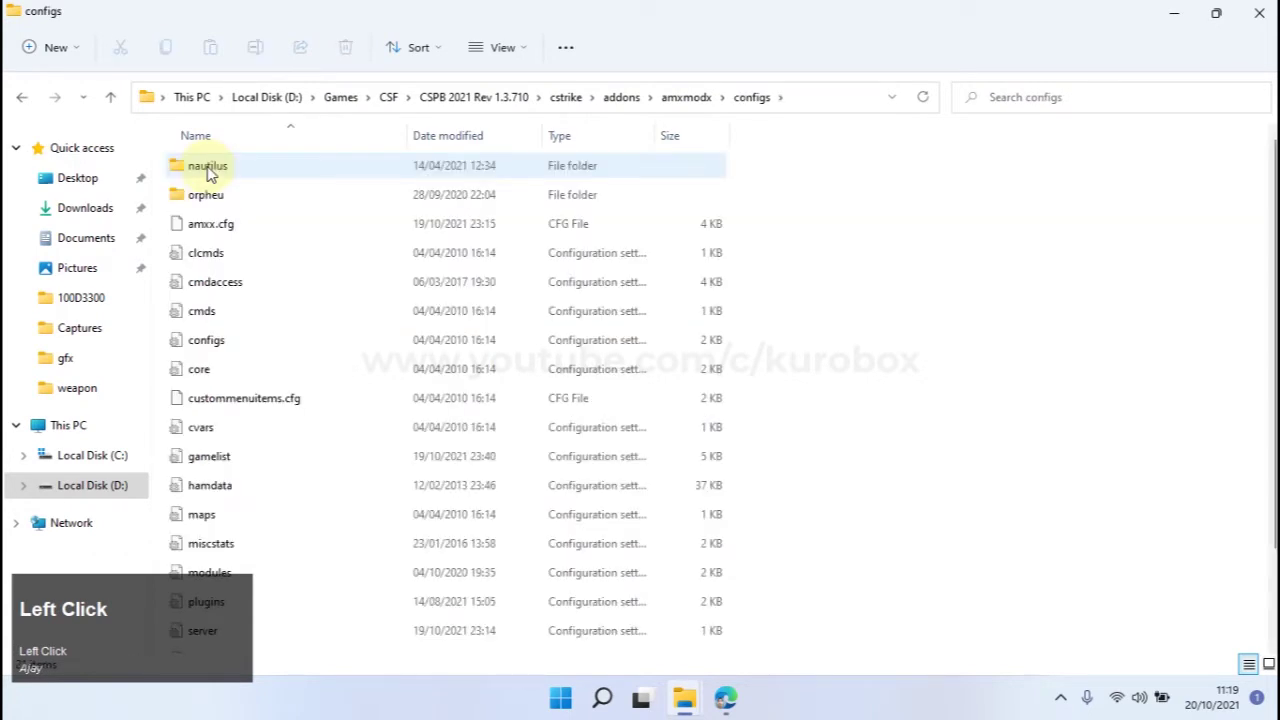
pyautogui.doubleClick(208, 170)
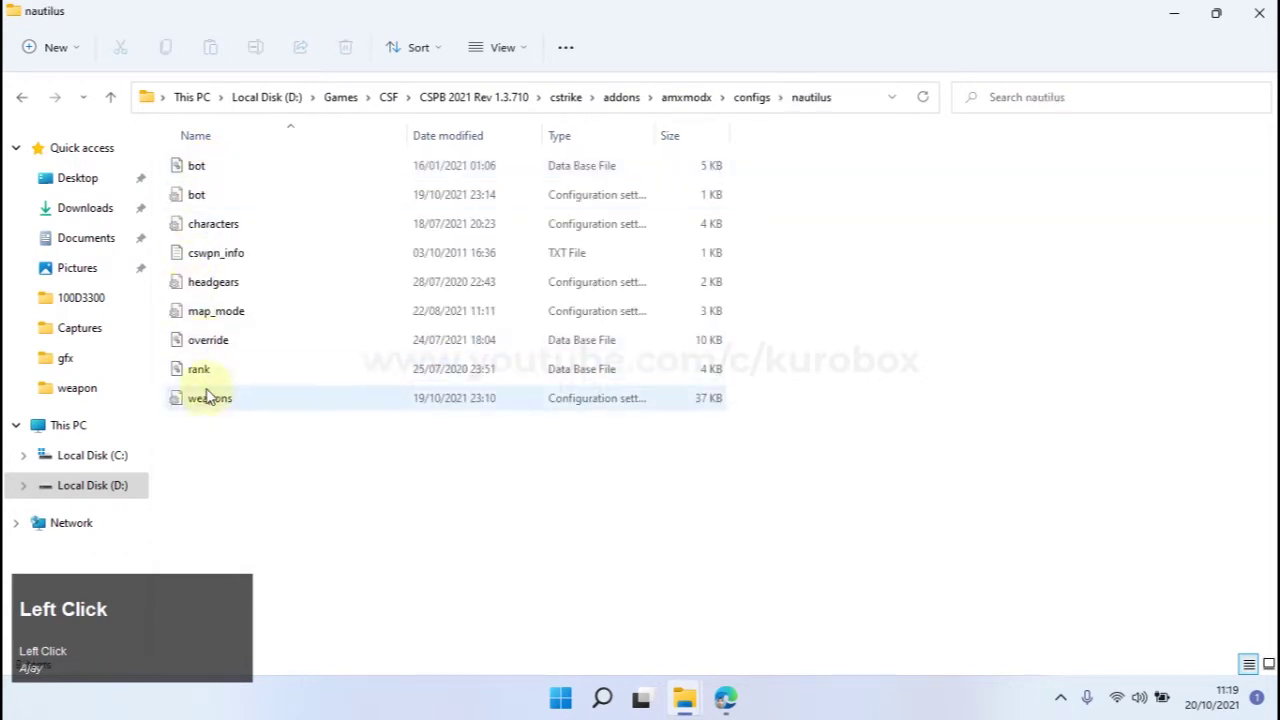
pyautogui.click(216, 401)
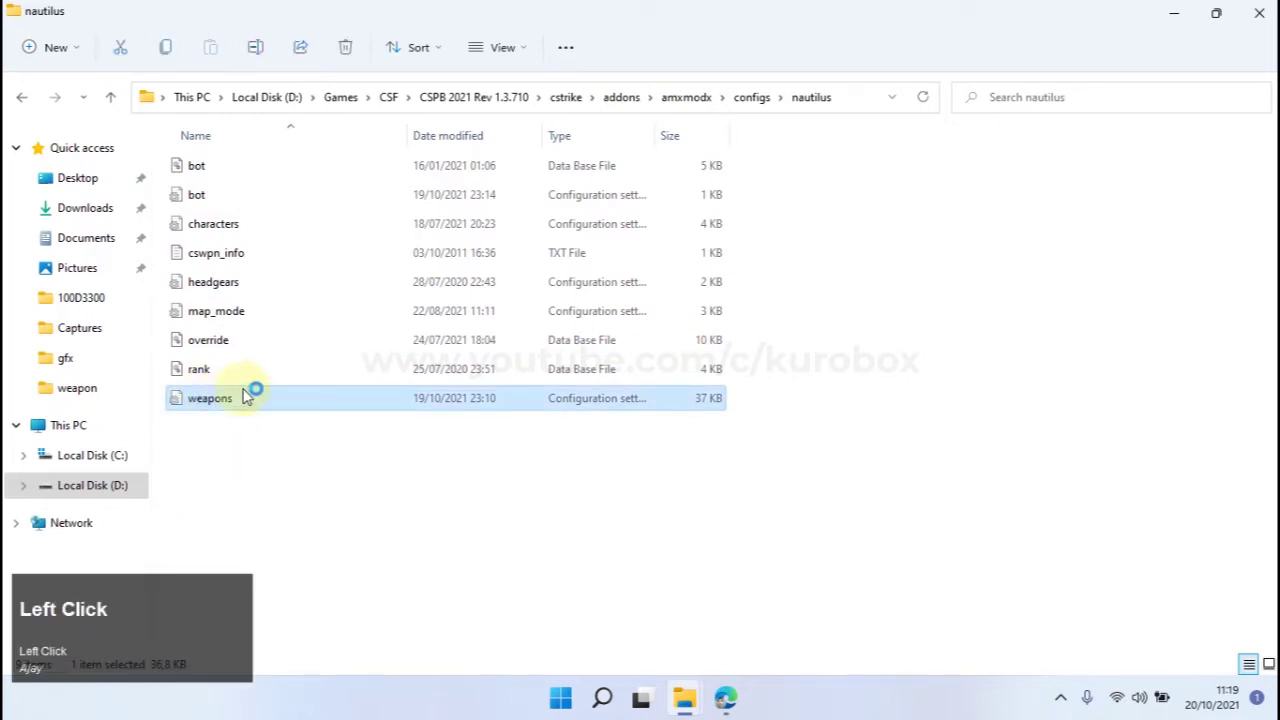
pyautogui.doubleClick(244, 398)
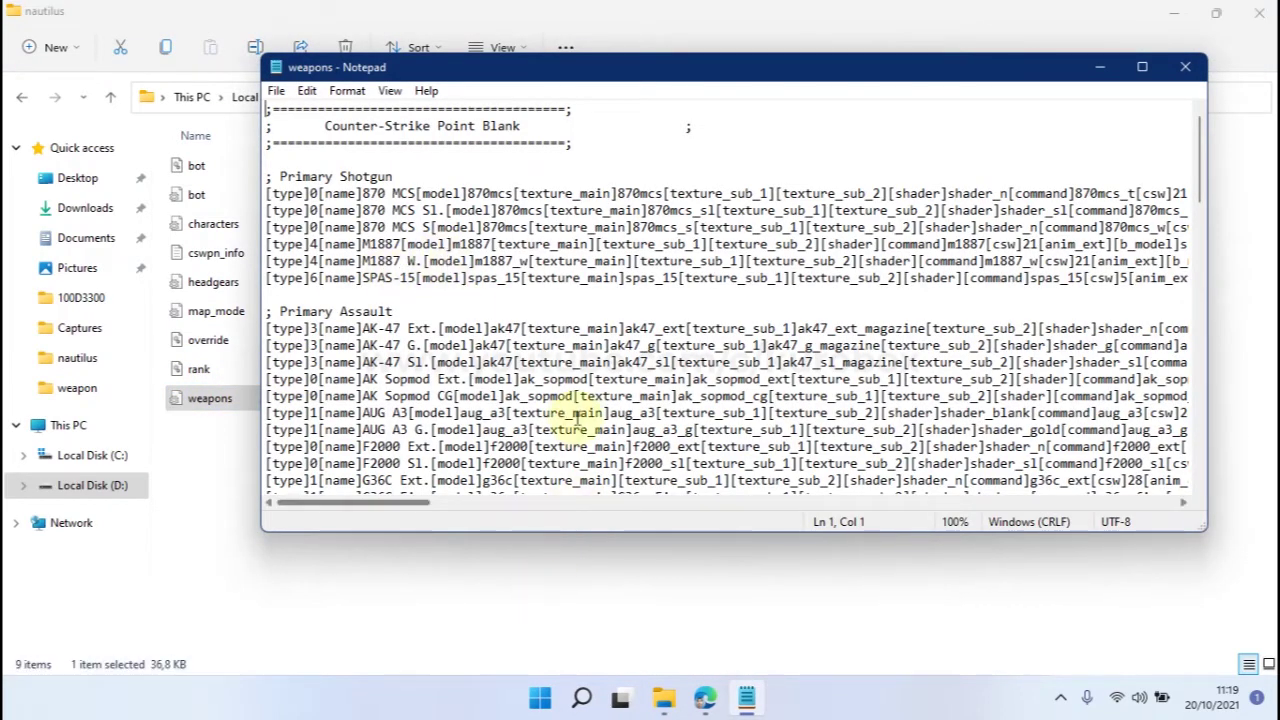
# Find the G36C Fire line in weapons and select its model g36c and command g36c_fire.
pyautogui.scroll(-3, 577, 452)
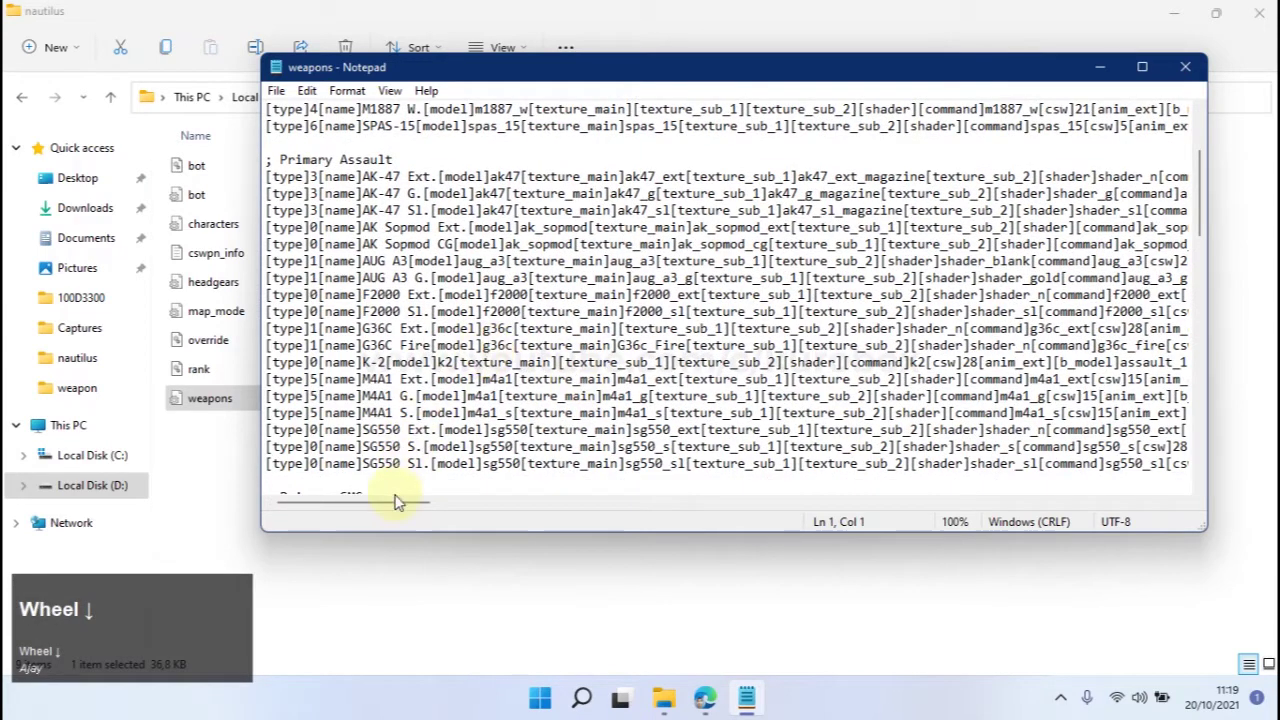
pyautogui.moveTo(370, 345); pyautogui.dragTo(462, 345)
pyautogui.click(544, 345)
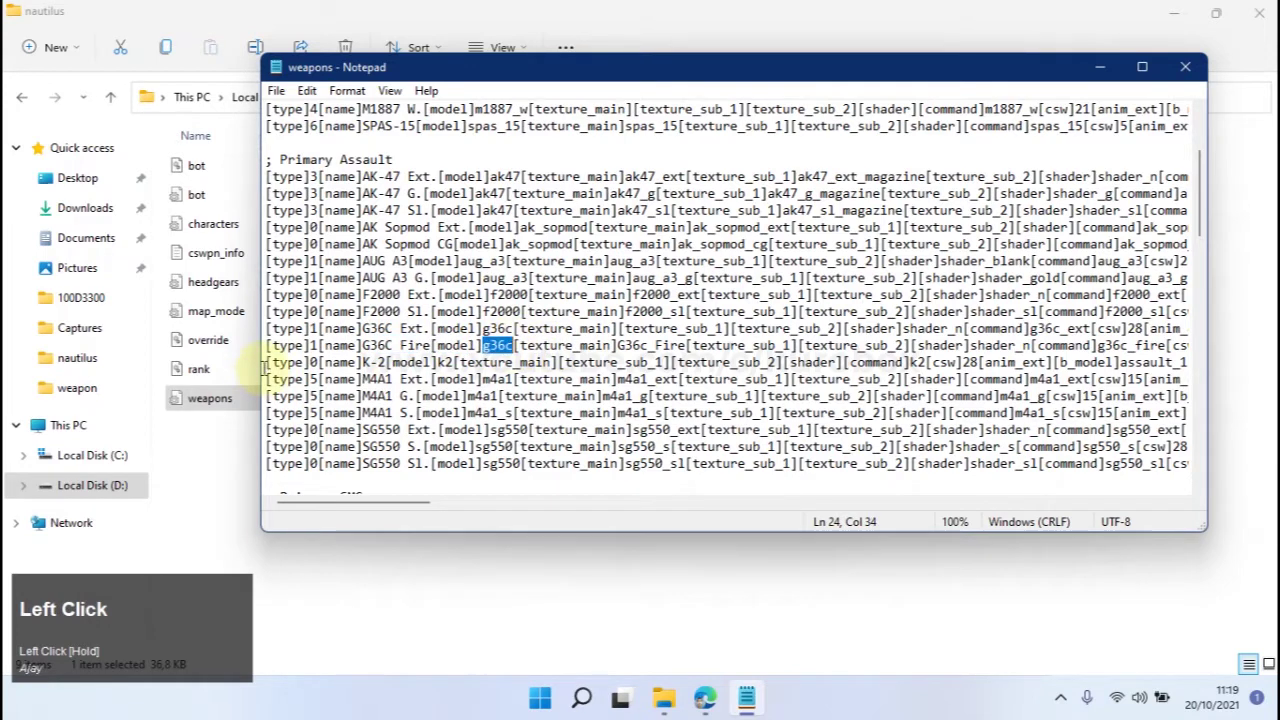
pyautogui.moveTo(264, 362); pyautogui.dragTo(266, 345)
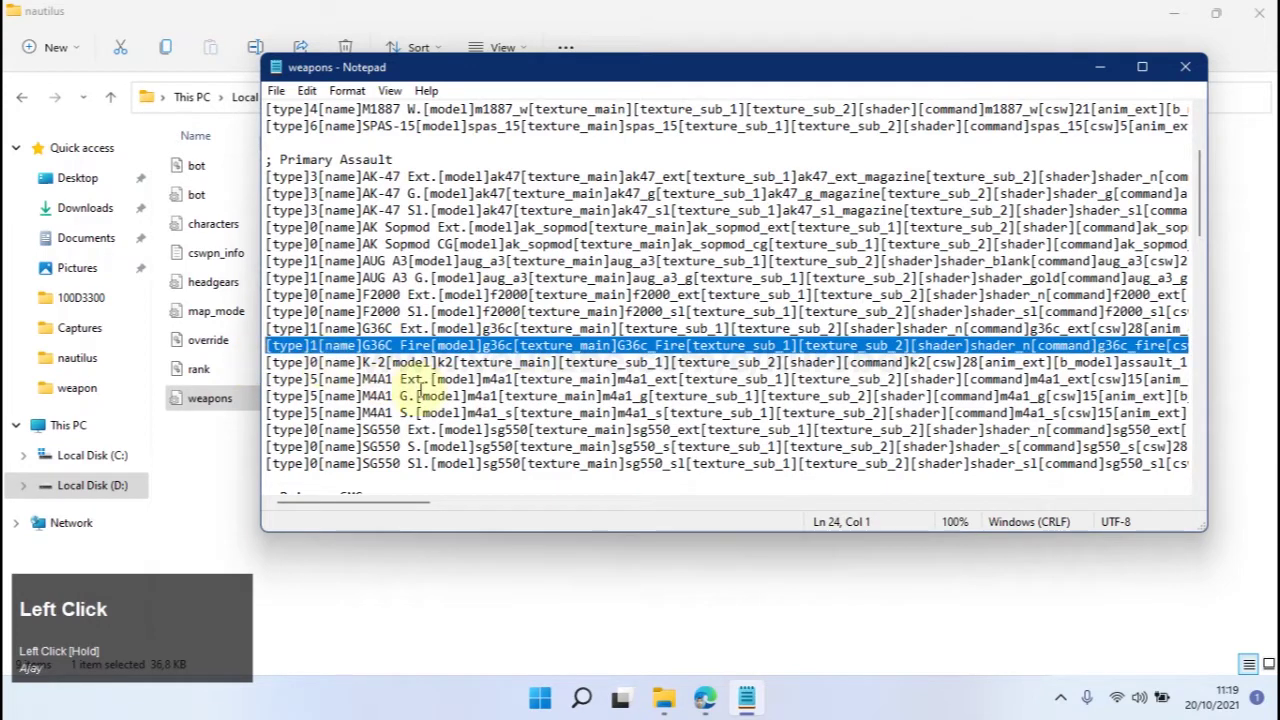
pyautogui.click(432, 345)
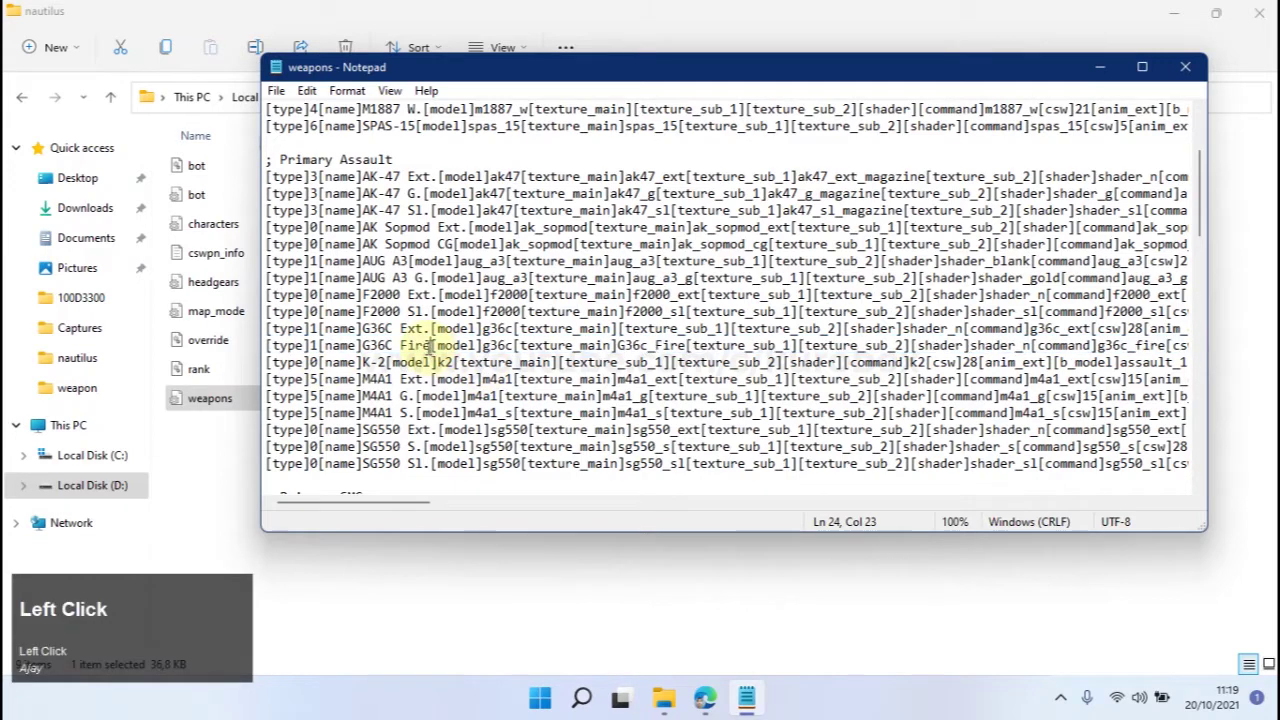
pyautogui.moveTo(447, 343); pyautogui.dragTo(495, 344)
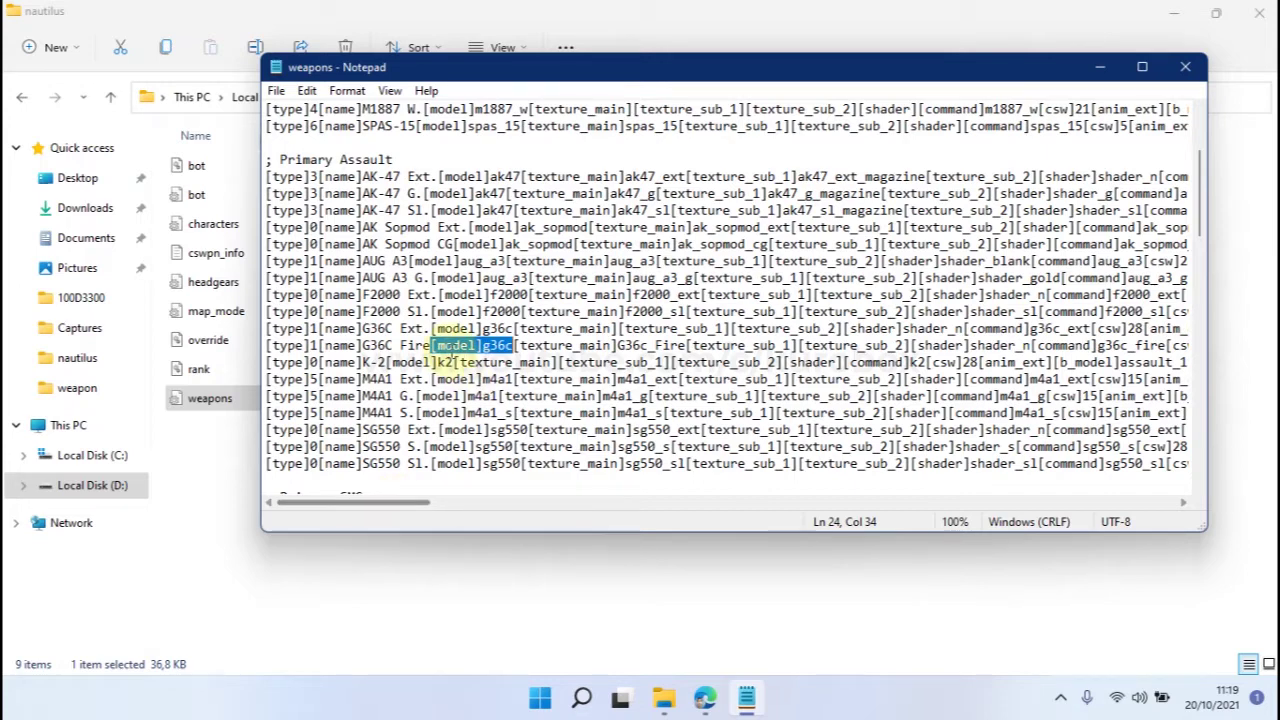
pyautogui.click(444, 346)
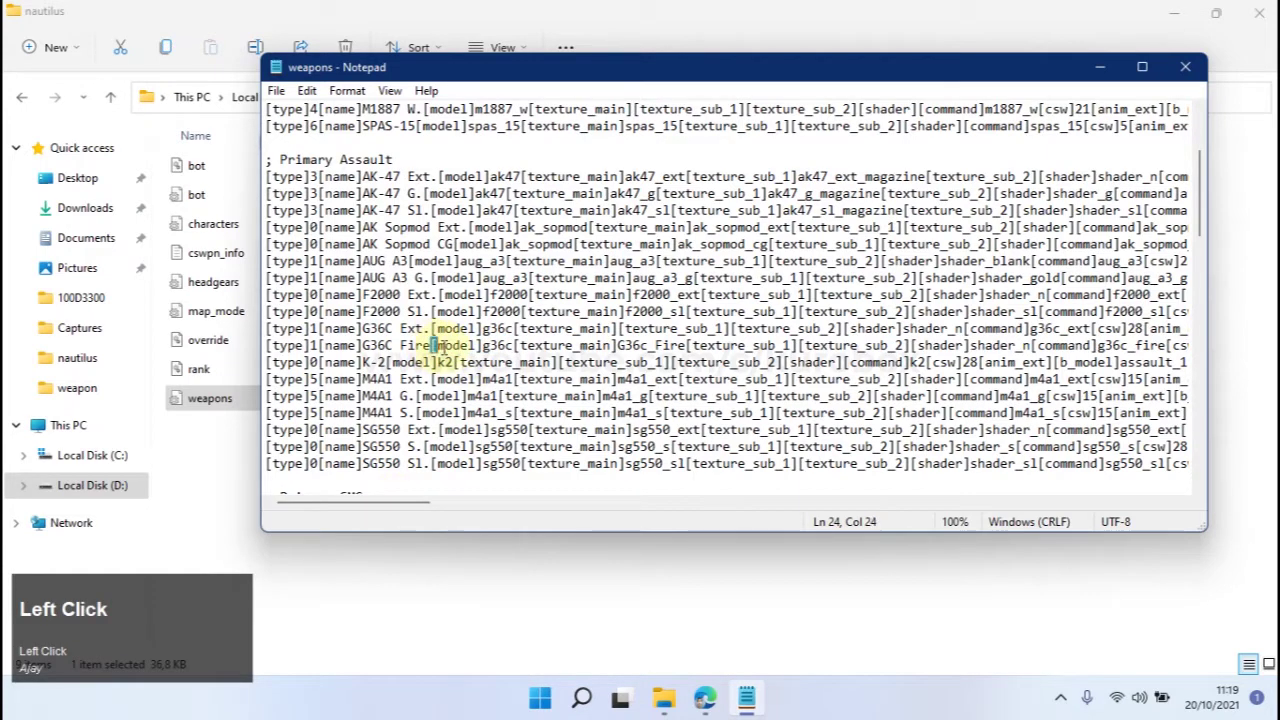
pyautogui.moveTo(437, 345); pyautogui.dragTo(499, 346)
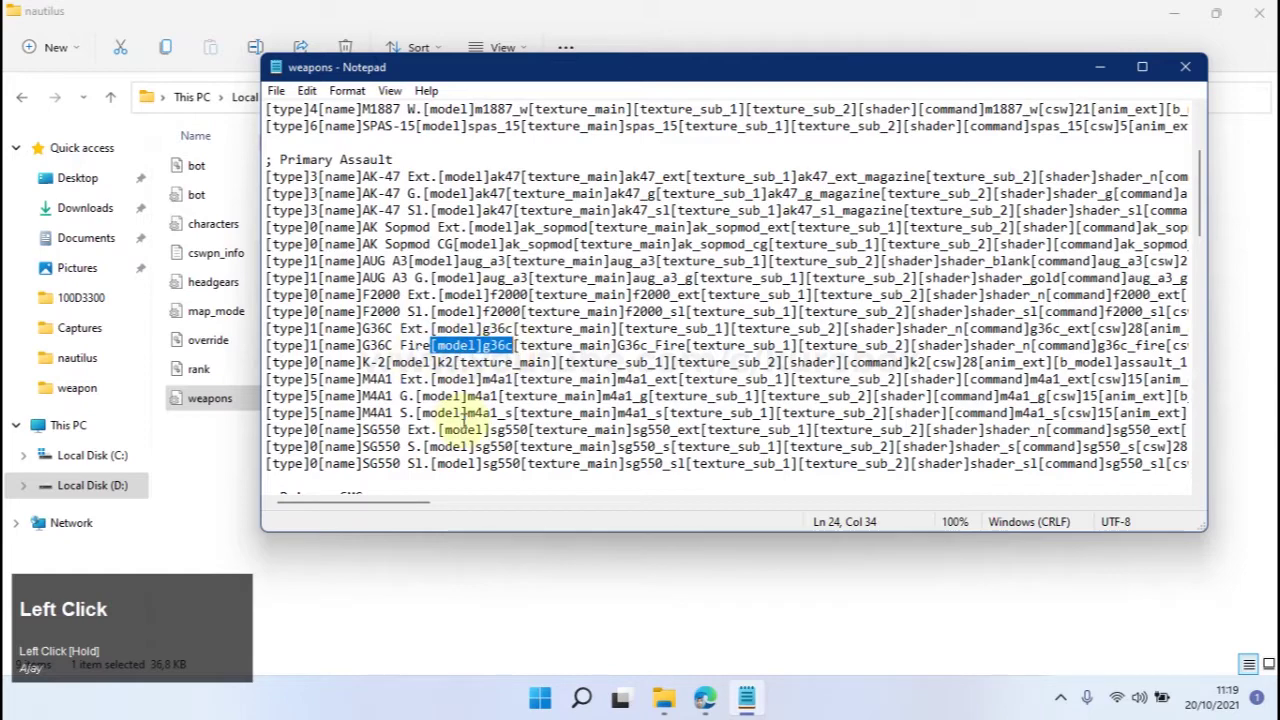
pyautogui.moveTo(420, 506); pyautogui.dragTo(480, 512)
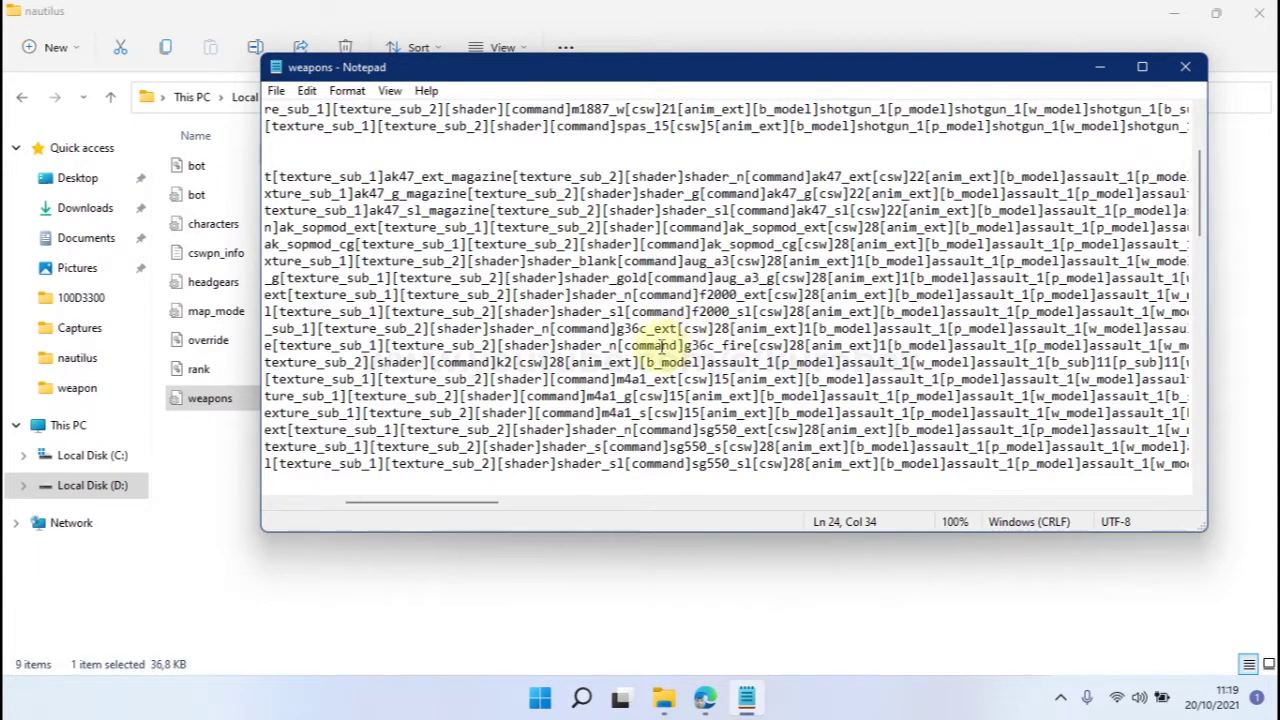
pyautogui.moveTo(617, 345); pyautogui.dragTo(753, 345)
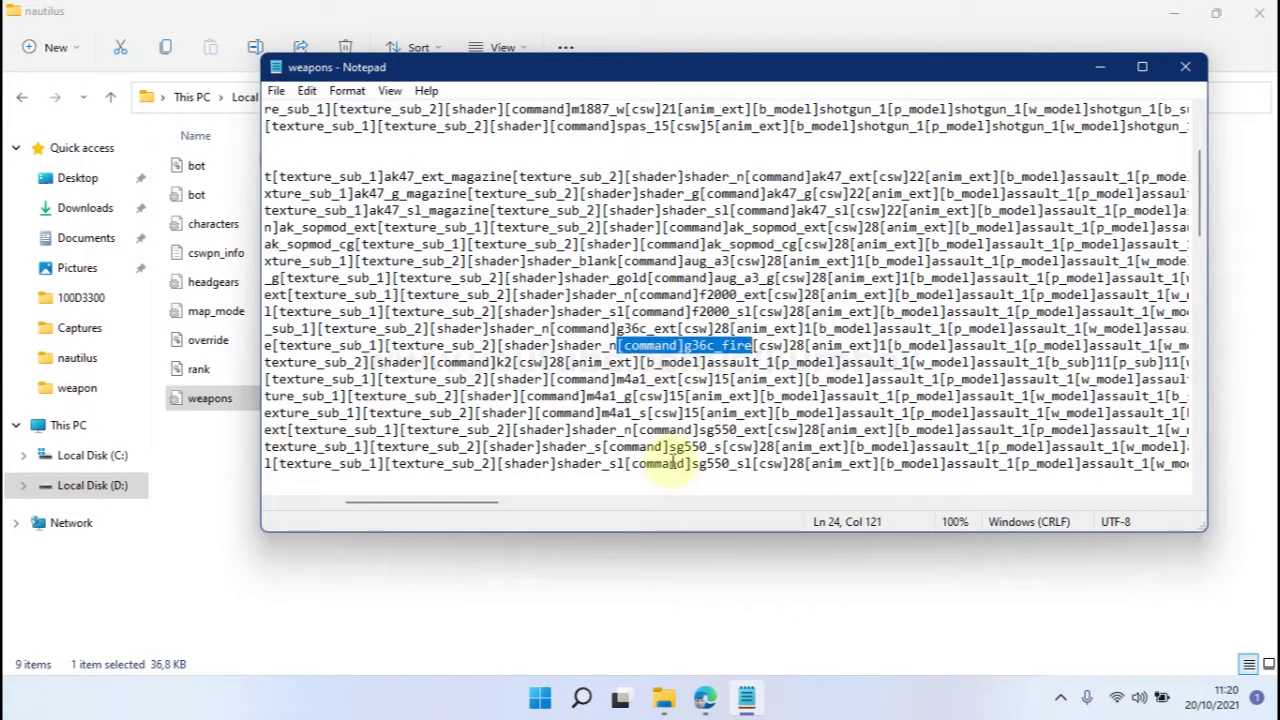
pyautogui.click(666, 594)
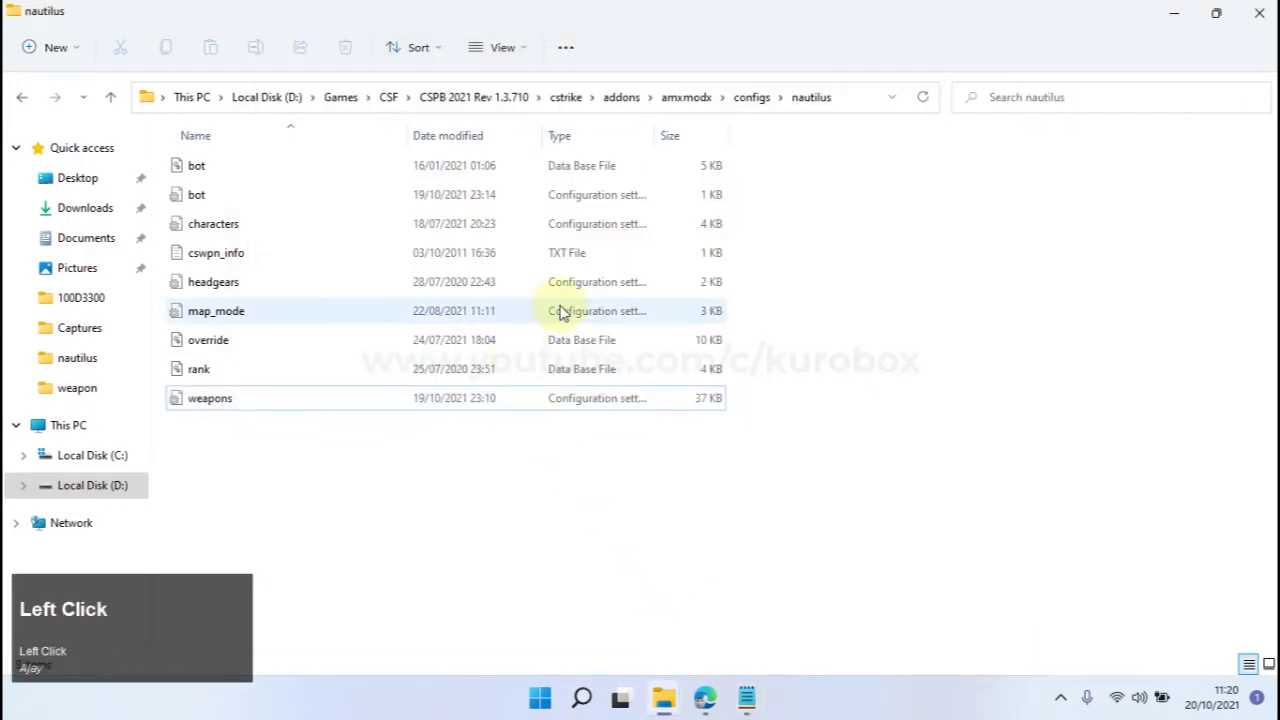
# Open cstrike\gfx\list in Notepad and select the d_wp_smoke hud/Weapon_Kill_1.png entry.
pyautogui.click(566, 97)
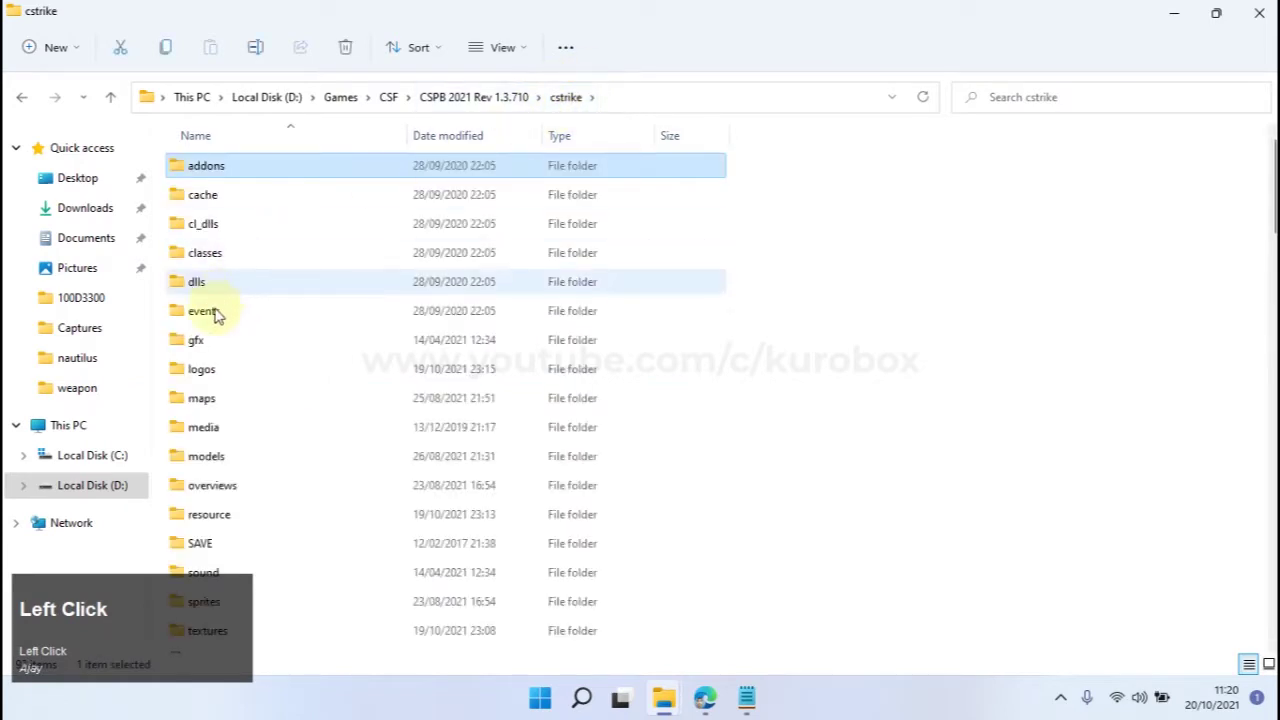
pyautogui.doubleClick(196, 343)
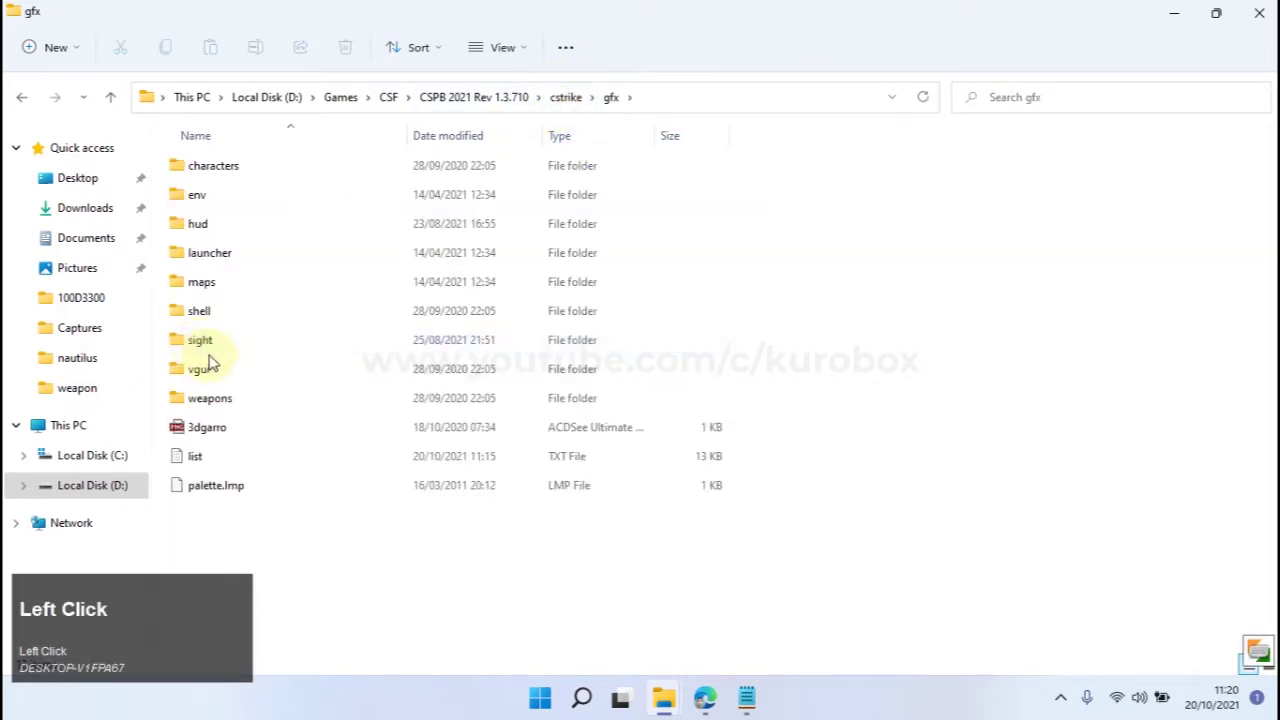
pyautogui.doubleClick(194, 455)
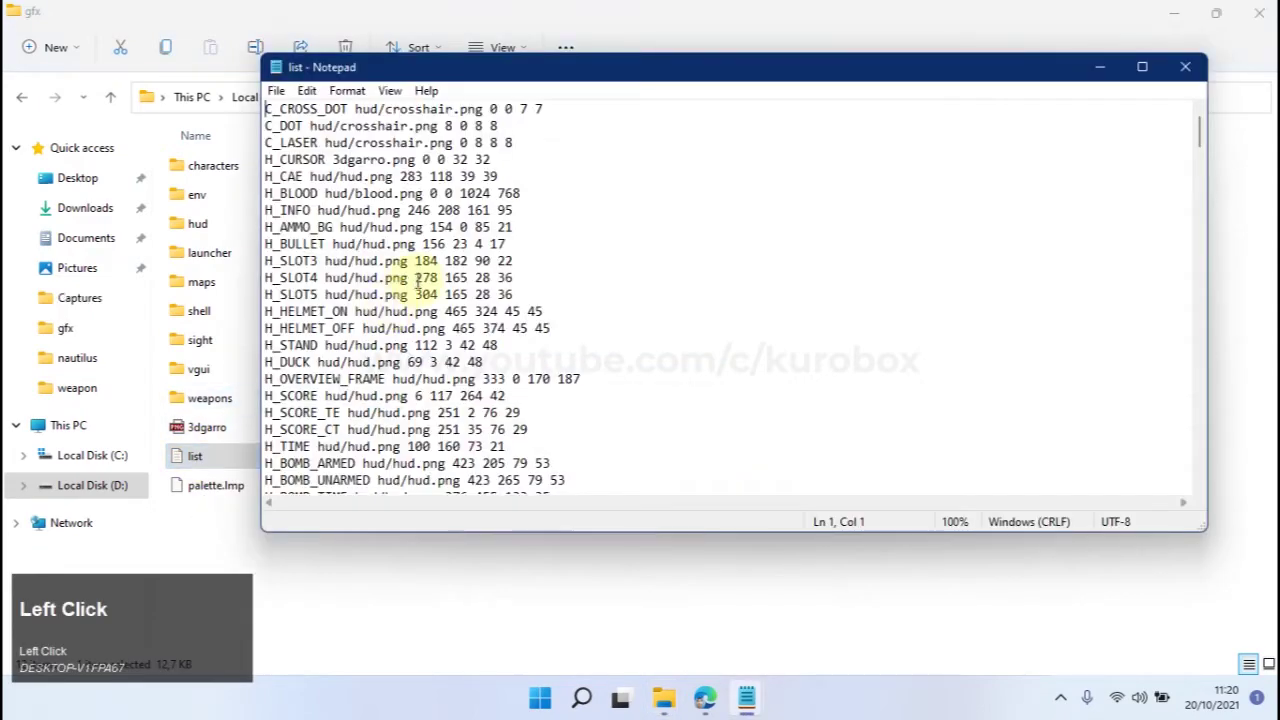
pyautogui.scroll(-20, 395, 302)
pyautogui.scroll(-17, 420, 279)
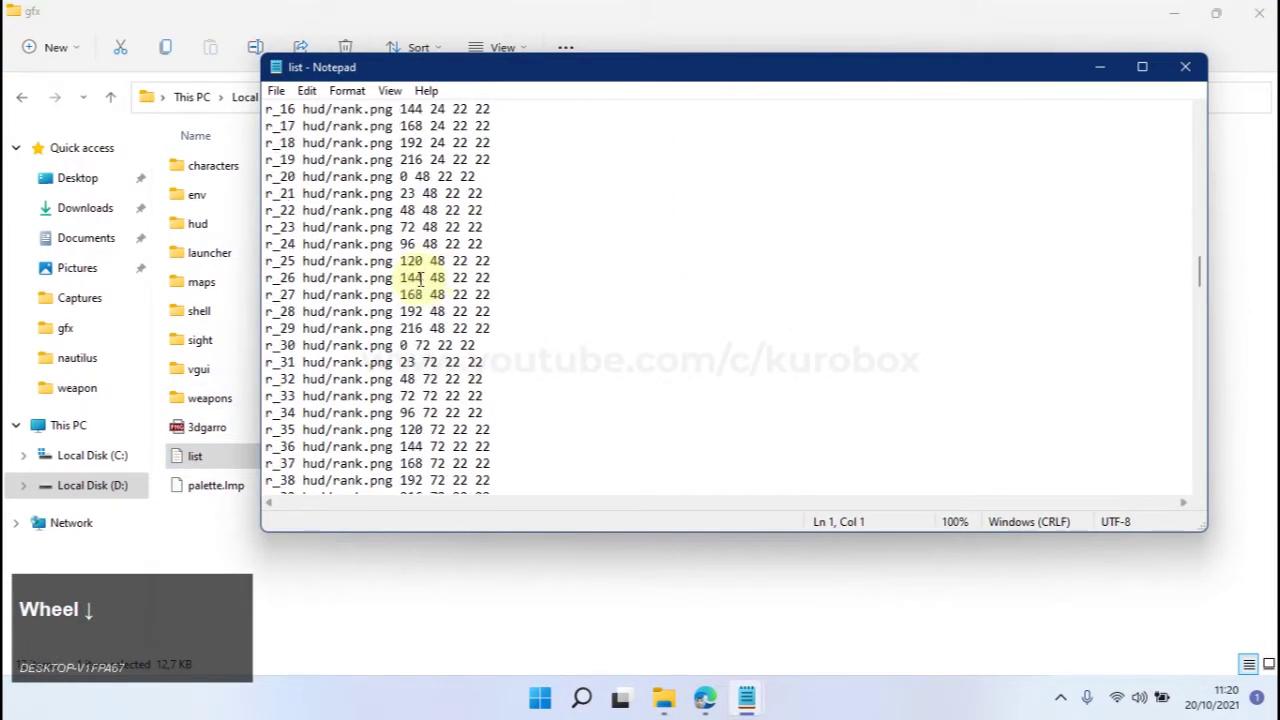
pyautogui.scroll(-19, 311, 244)
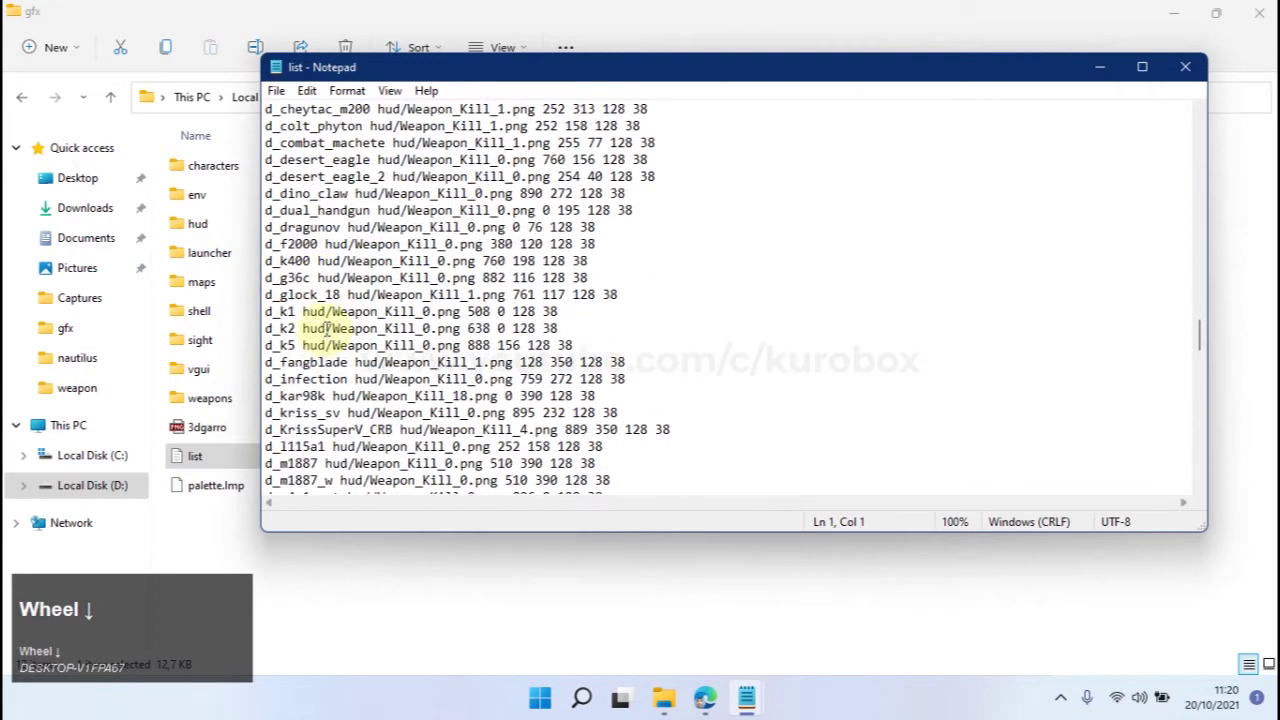
pyautogui.scroll(4, 285, 310)
pyautogui.moveTo(267, 345); pyautogui.dragTo(620, 345)
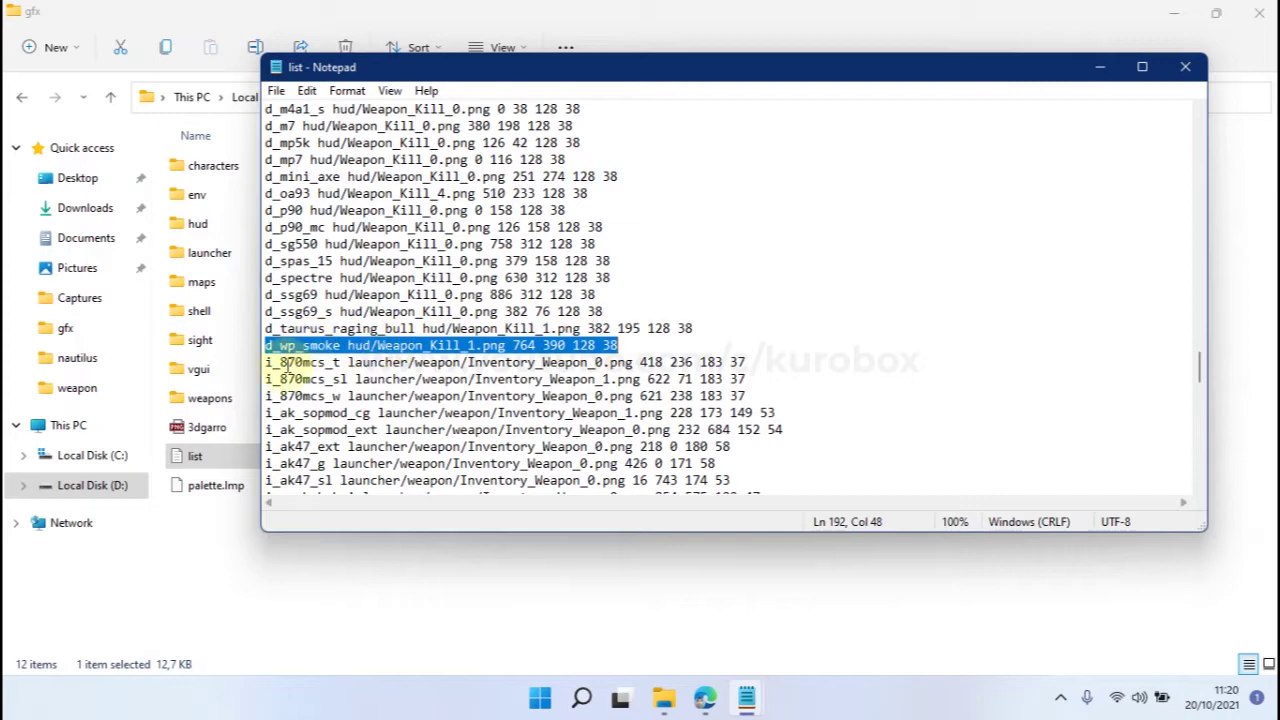
pyautogui.click(746, 695)
pyautogui.click(674, 611)
pyautogui.moveTo(480, 502); pyautogui.dragTo(372, 382)
pyautogui.moveTo(432, 345); pyautogui.dragTo(514, 346)
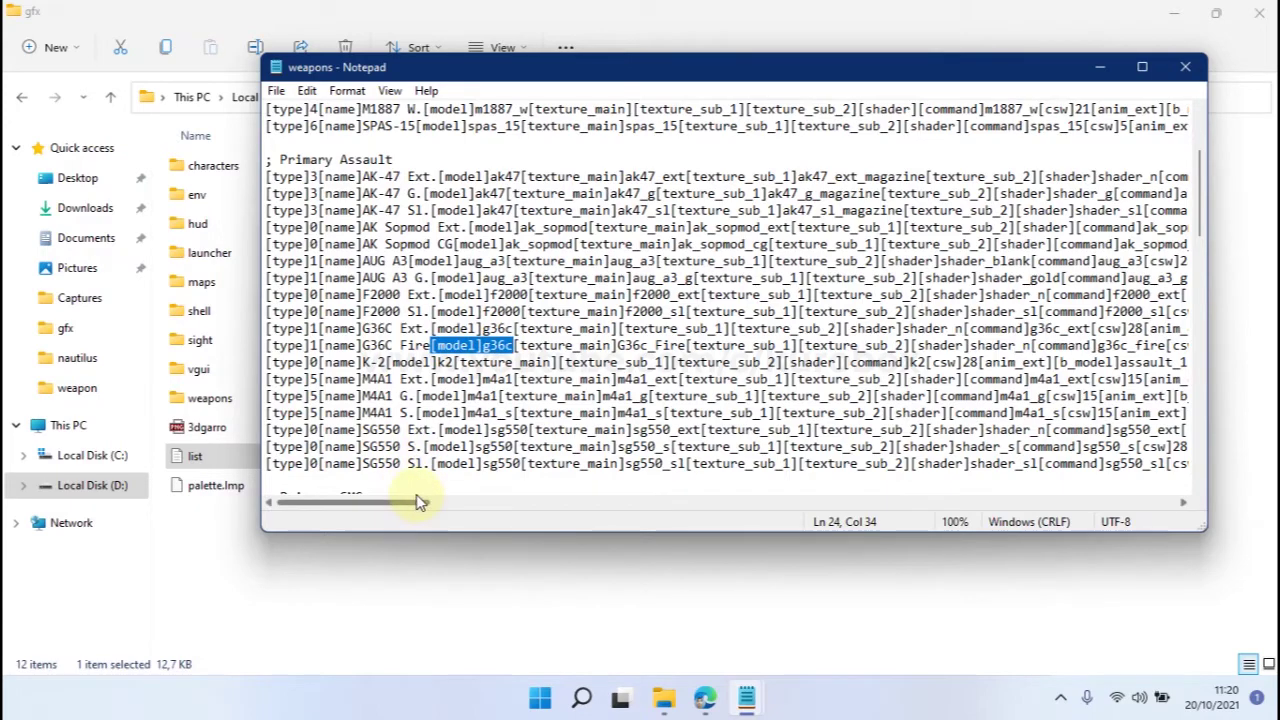
pyautogui.moveTo(420, 502); pyautogui.dragTo(432, 503)
pyautogui.click(746, 697)
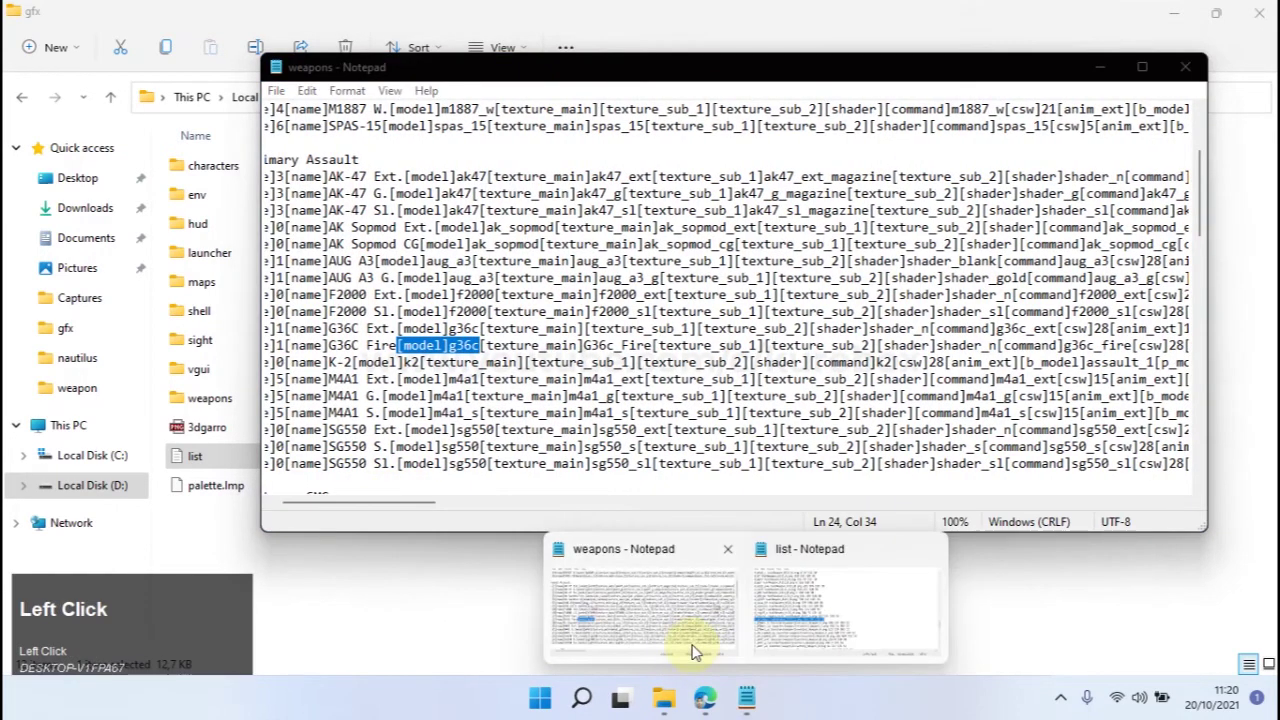
pyautogui.click(697, 652)
pyautogui.click(746, 697)
pyautogui.click(797, 627)
pyautogui.scroll(-1, 374, 368)
pyautogui.moveTo(268, 345); pyautogui.dragTo(405, 345)
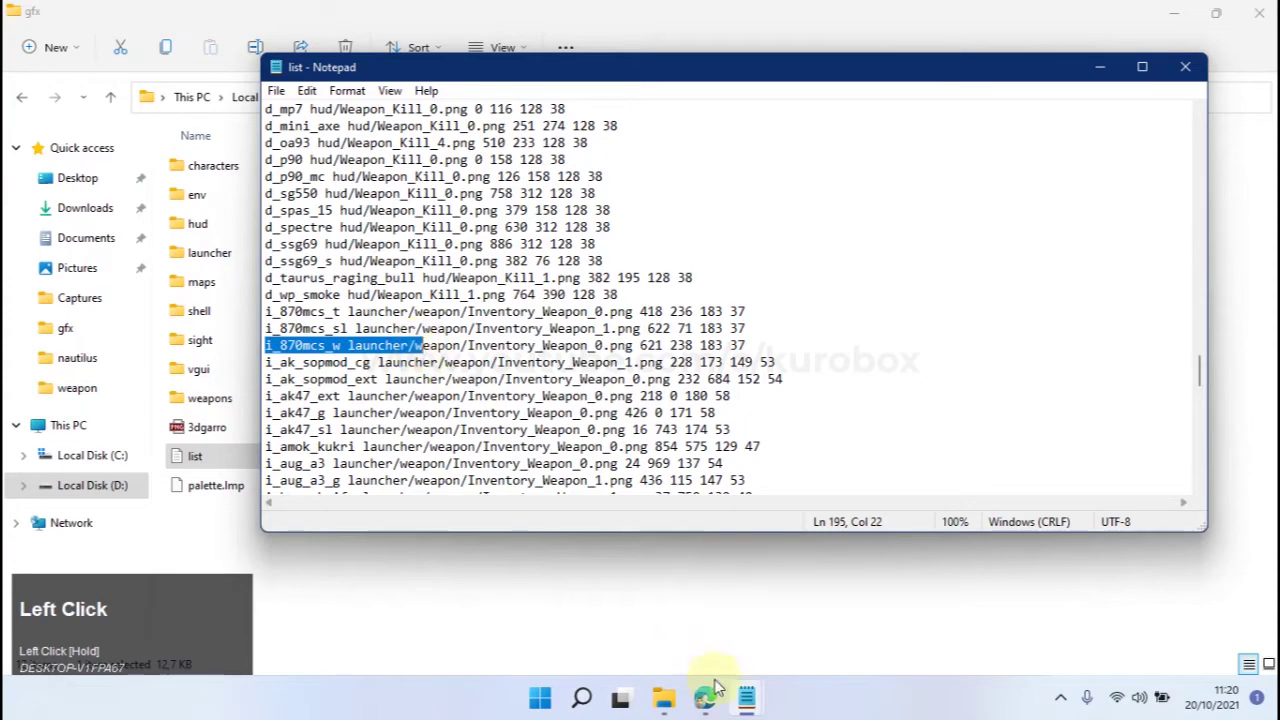
pyautogui.click(746, 697)
pyautogui.moveTo(680, 608)
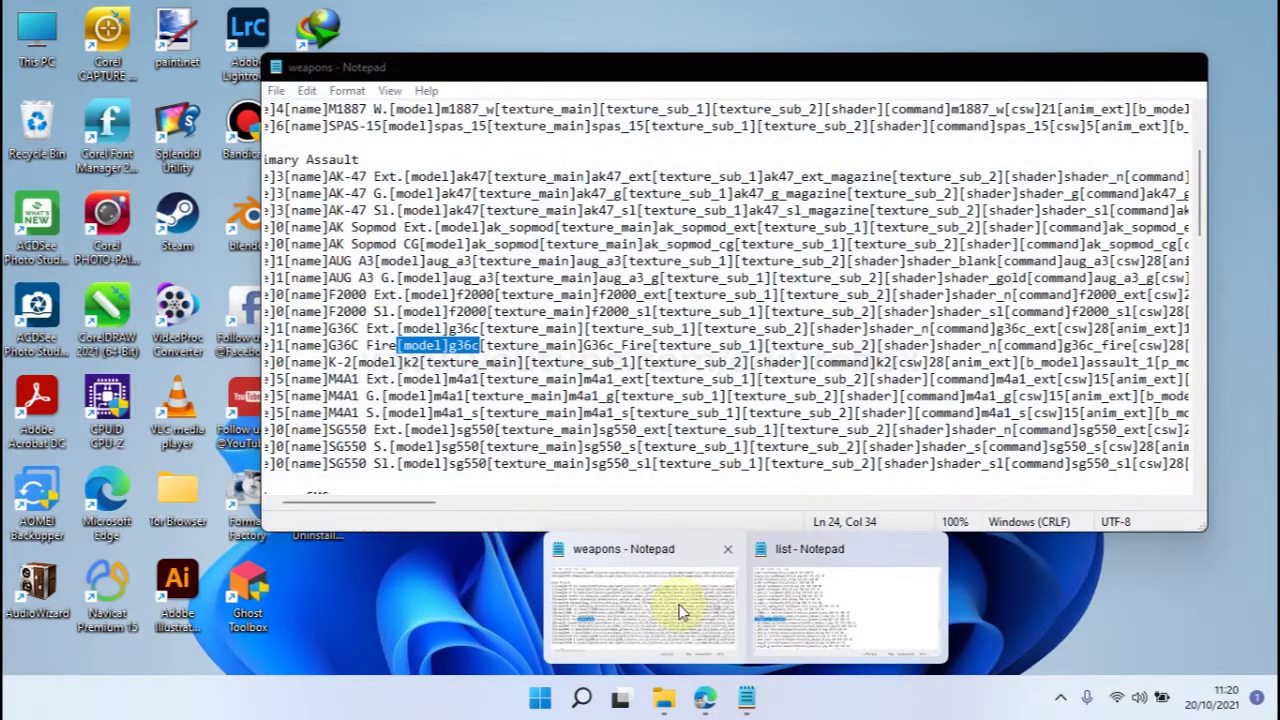
pyautogui.click(680, 612)
pyautogui.moveTo(429, 509); pyautogui.dragTo(443, 509)
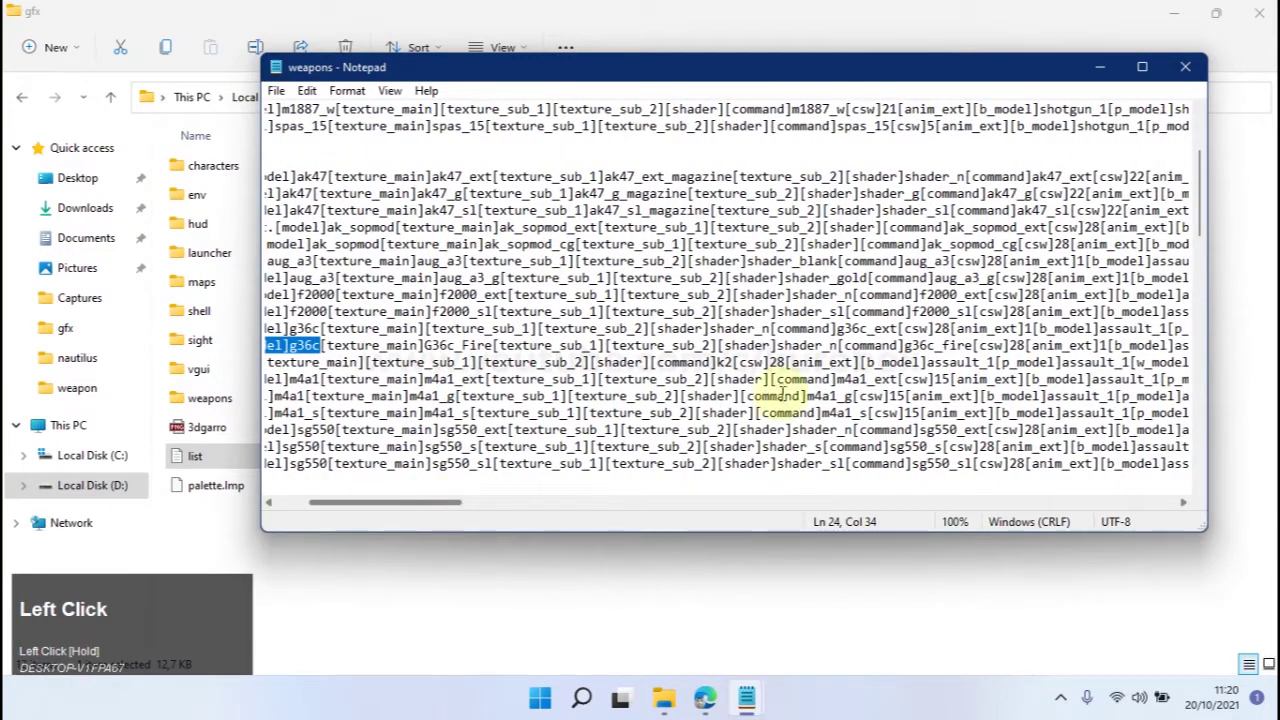
pyautogui.click(840, 345)
pyautogui.moveTo(840, 345); pyautogui.dragTo(978, 346)
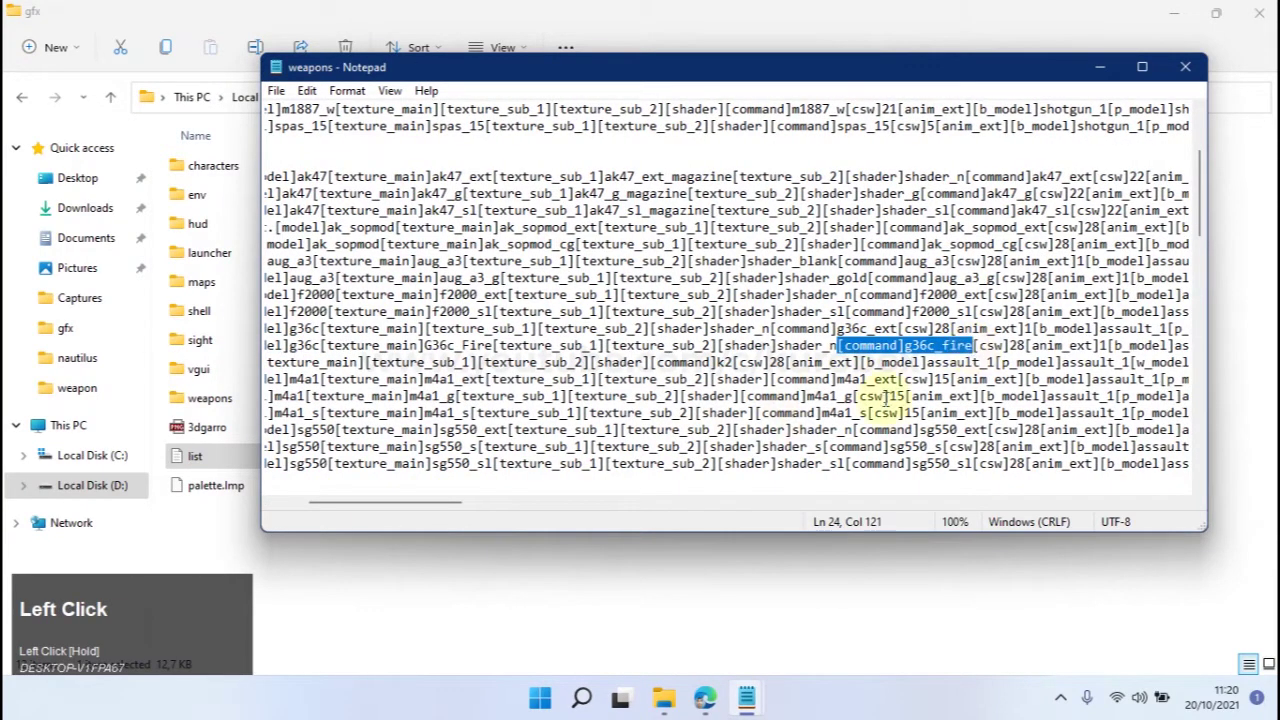
pyautogui.moveTo(426, 509); pyautogui.dragTo(328, 514)
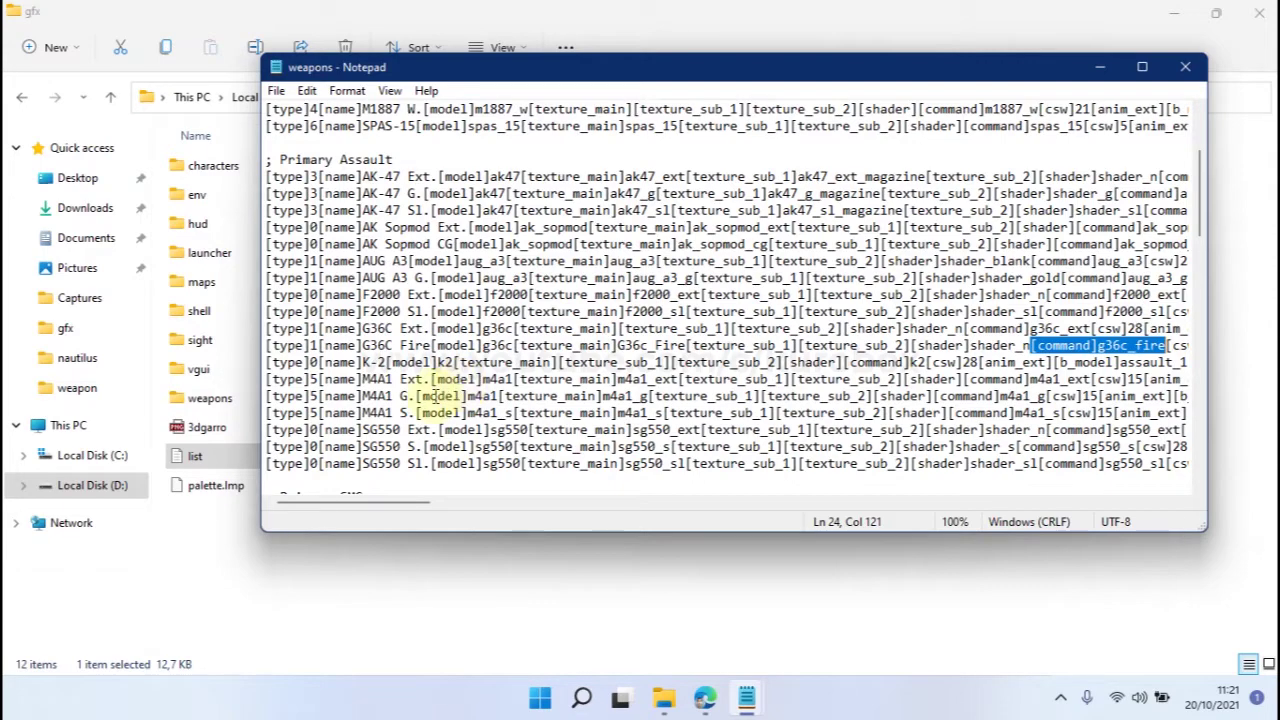
pyautogui.click(746, 697)
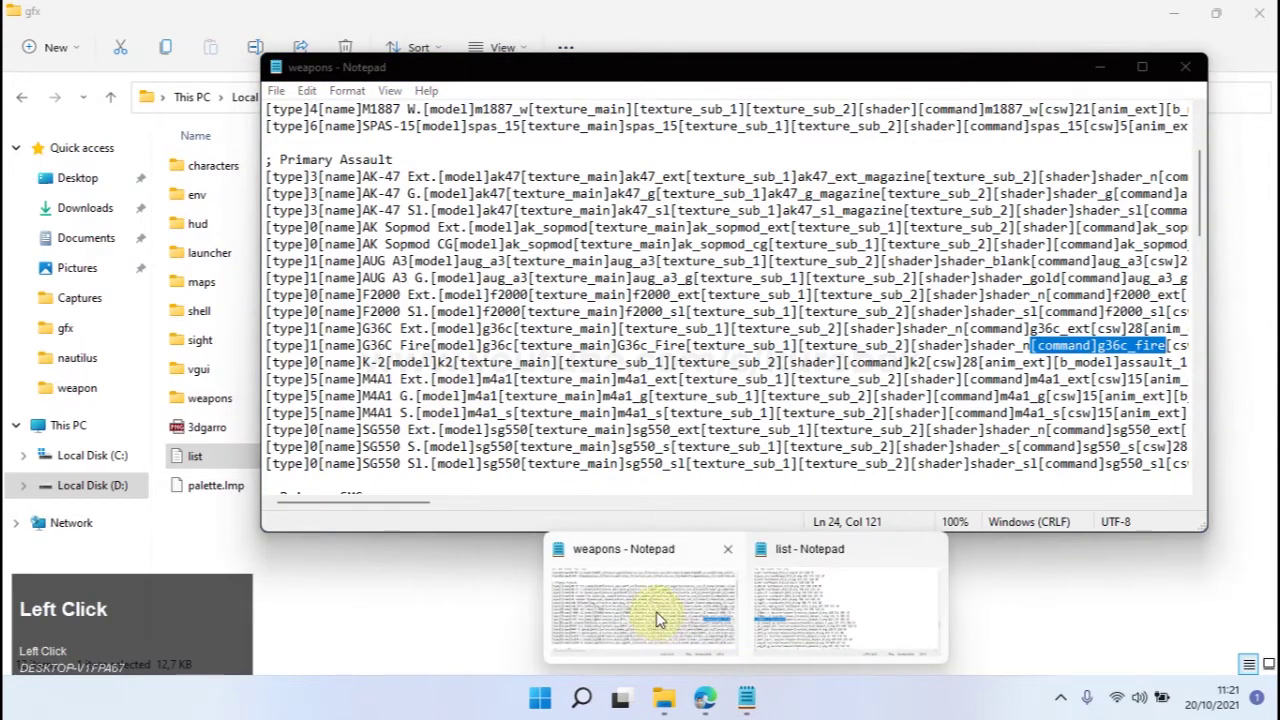
# Locate the G36C entries in the list file, selecting the d_g36c line.
pyautogui.click(820, 605)
pyautogui.scroll(10, 338, 280)
pyautogui.scroll(-5, 338, 280)
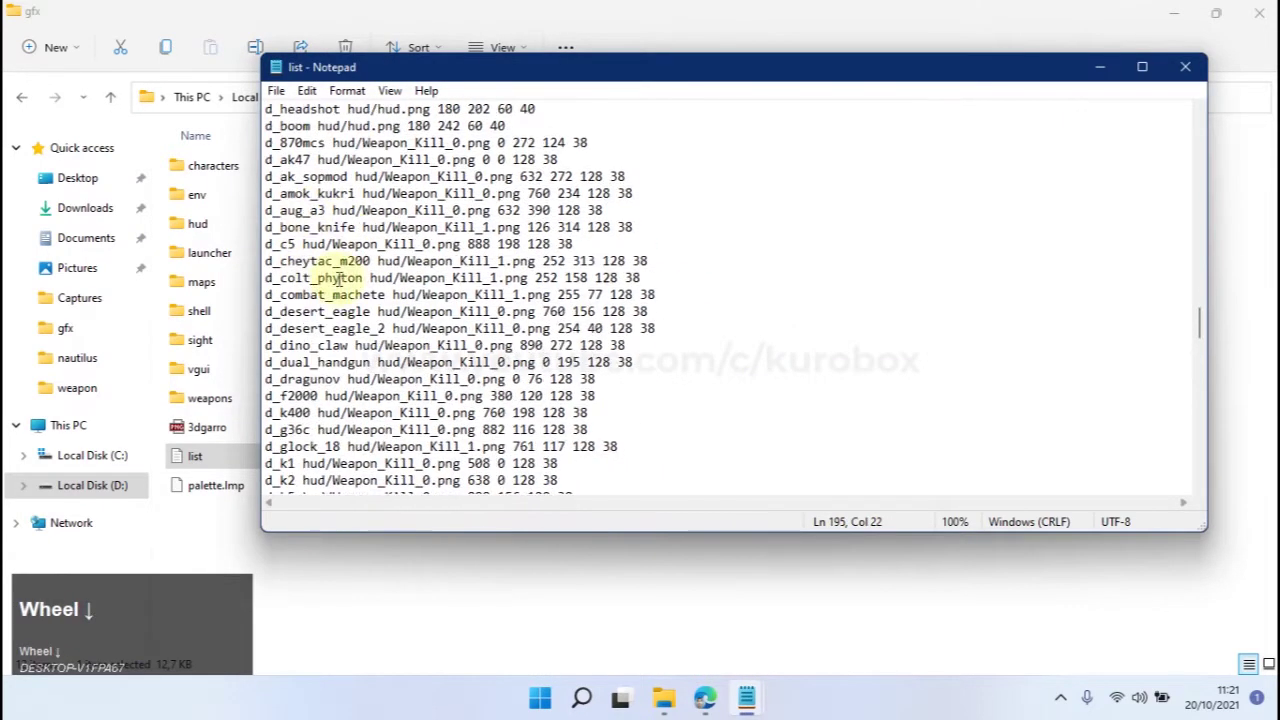
pyautogui.scroll(-1, 313, 330)
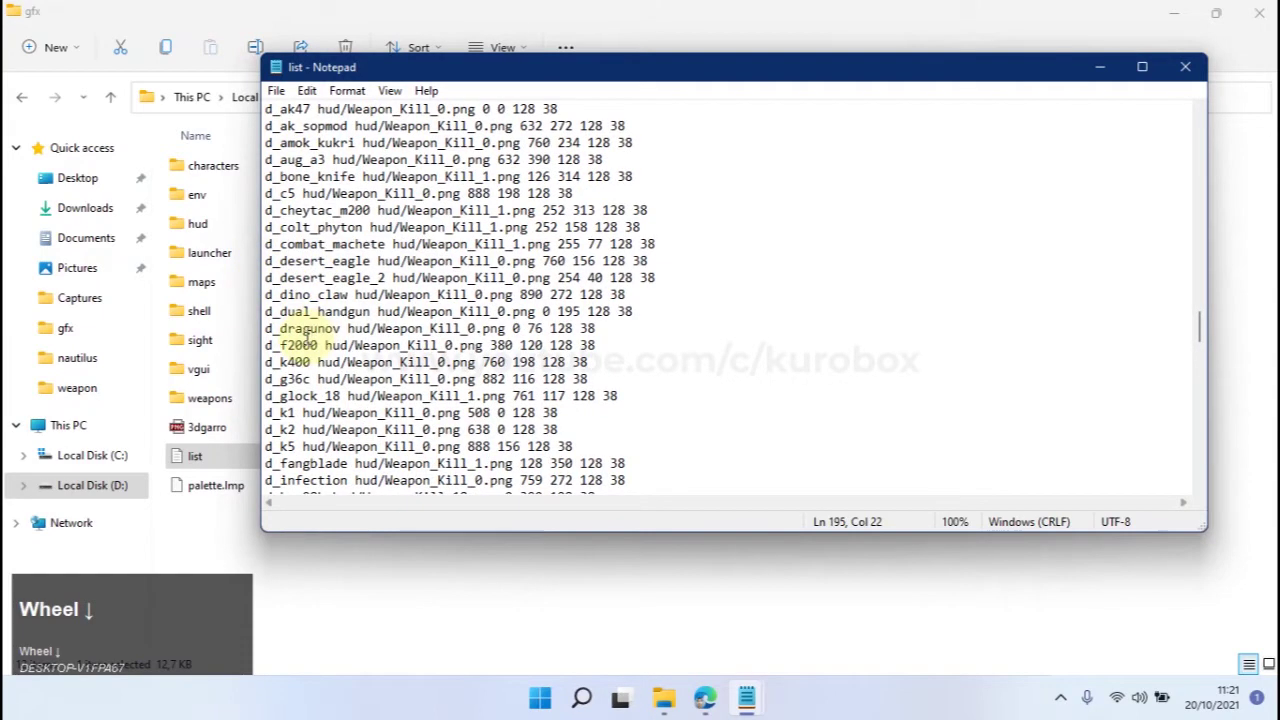
pyautogui.scroll(-3, 346, 294)
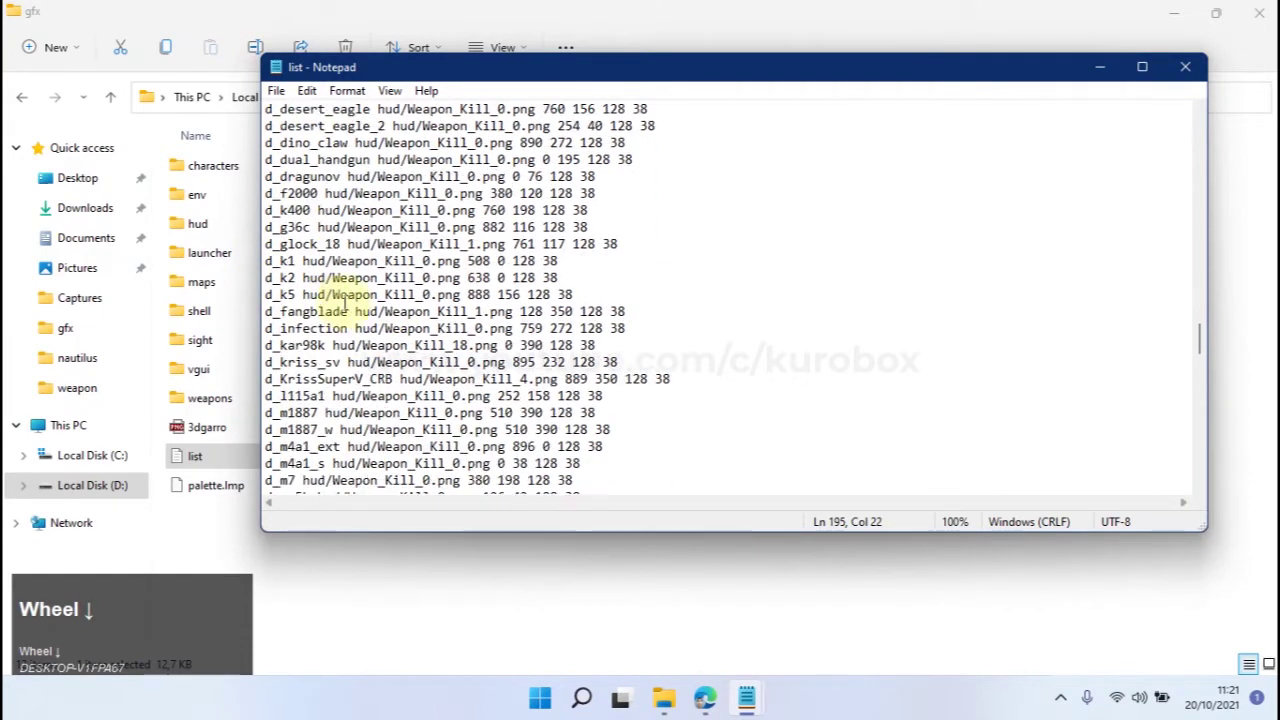
pyautogui.scroll(3, 347, 300)
pyautogui.moveTo(266, 383); pyautogui.dragTo(590, 380)
pyautogui.click(310, 380)
pyautogui.moveTo(266, 380); pyautogui.dragTo(622, 374)
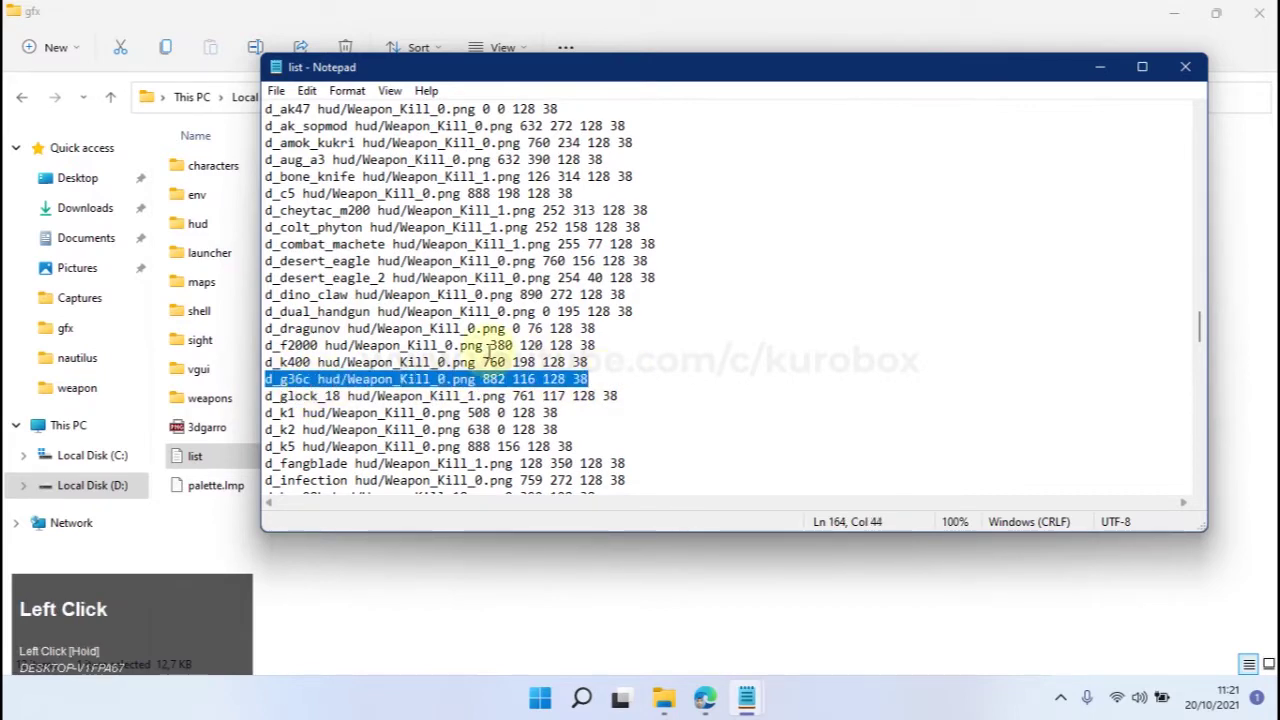
pyautogui.scroll(-13, 541, 379)
pyautogui.scroll(-1, 541, 379)
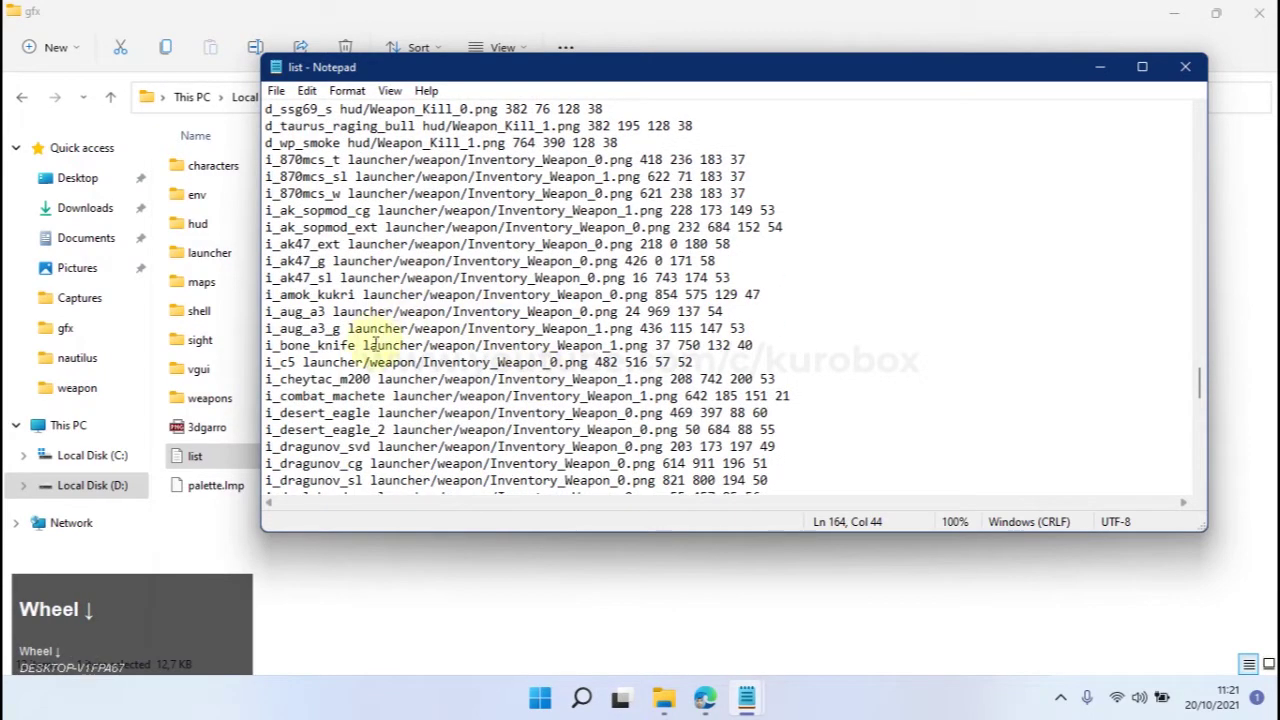
pyautogui.scroll(-5, 292, 337)
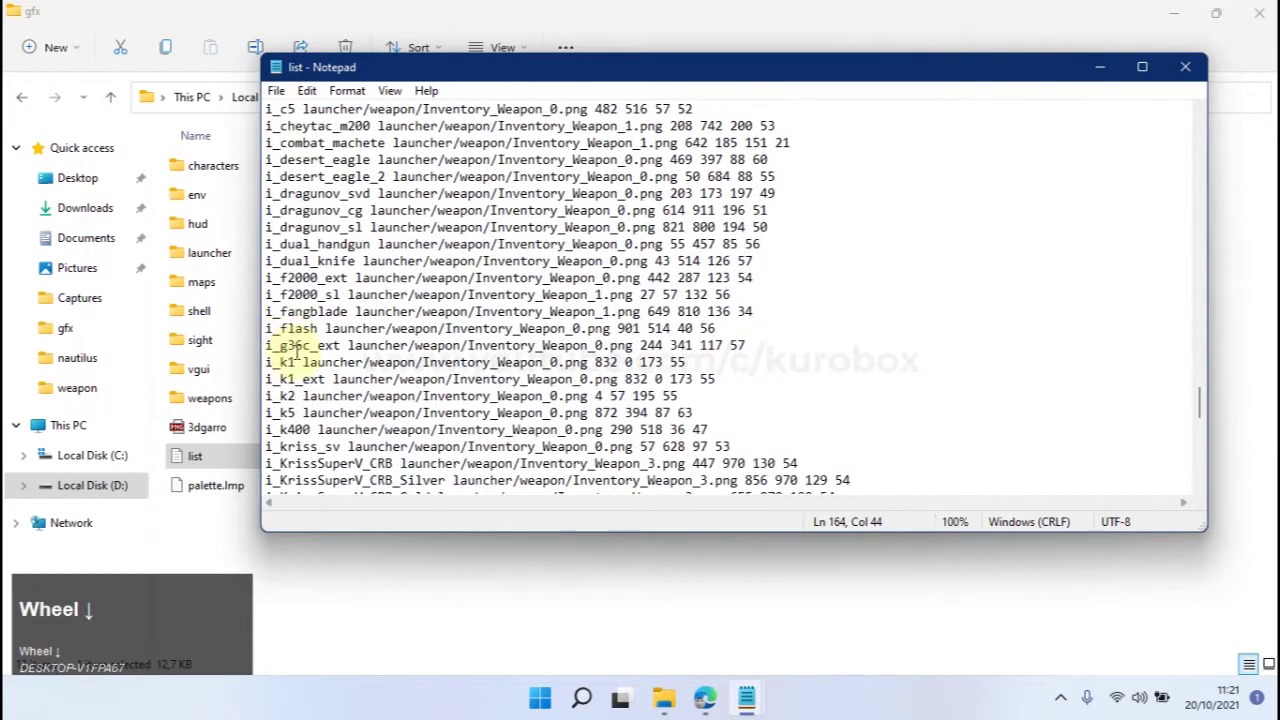
# Duplicate the i_g36c_ext line onto a new line directly below it.
pyautogui.moveTo(771, 344); pyautogui.dragTo(265, 345)
pyautogui.hotkey('ctrl', 'c')
pyautogui.click(770, 342)
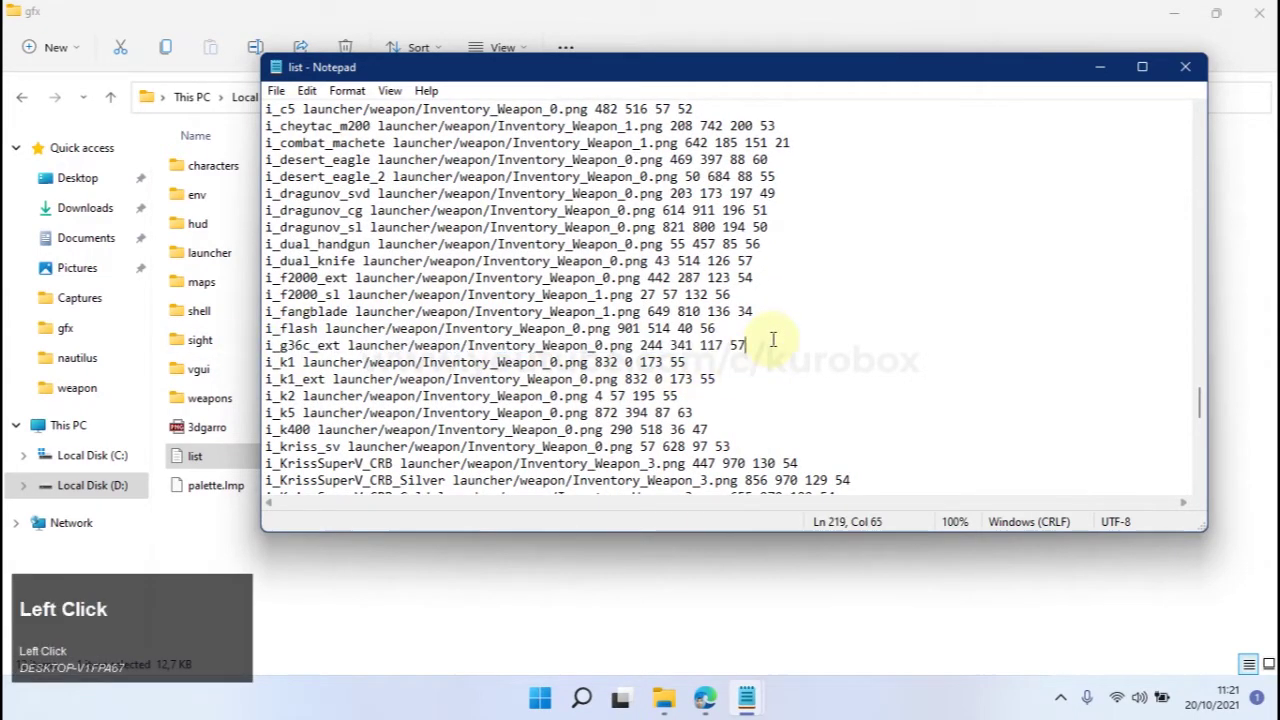
pyautogui.press('Return')
pyautogui.hotkey('ctrl', 'v')
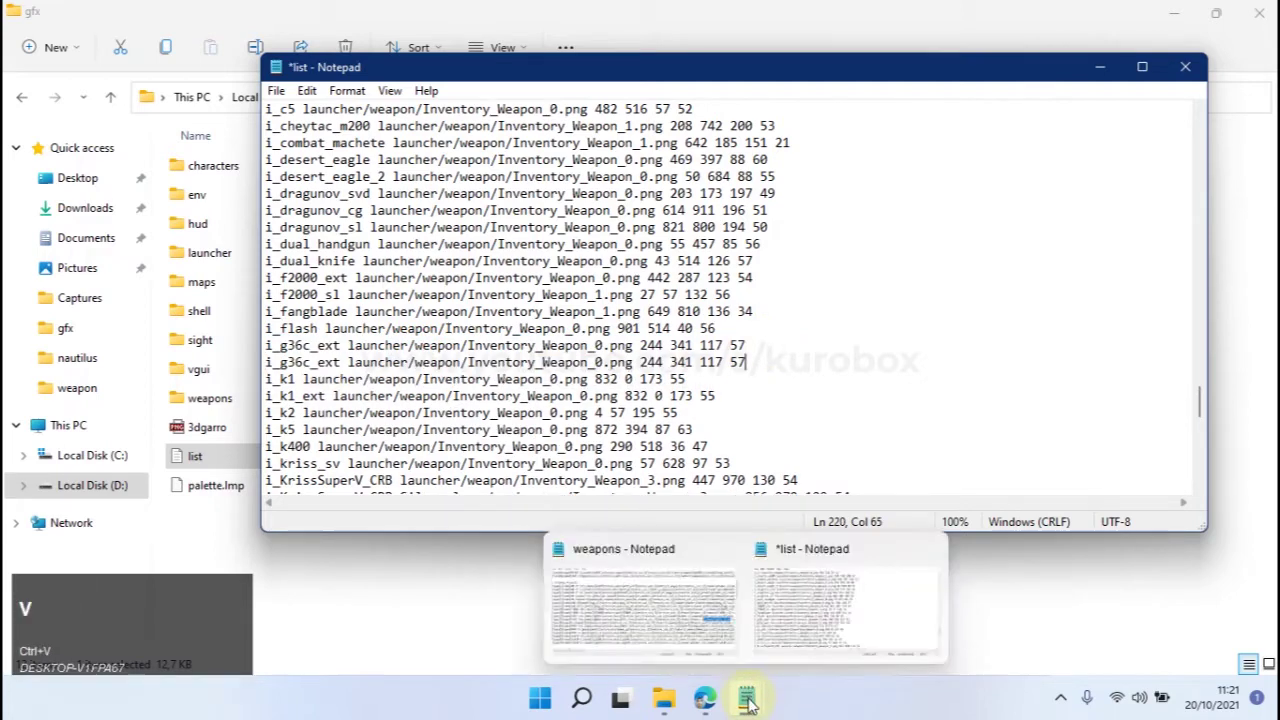
# Copy g36c_fire from the weapons file over g36c_ext in the duplicate, making i_g36c_fire.
pyautogui.click(746, 698)
pyautogui.click(645, 600)
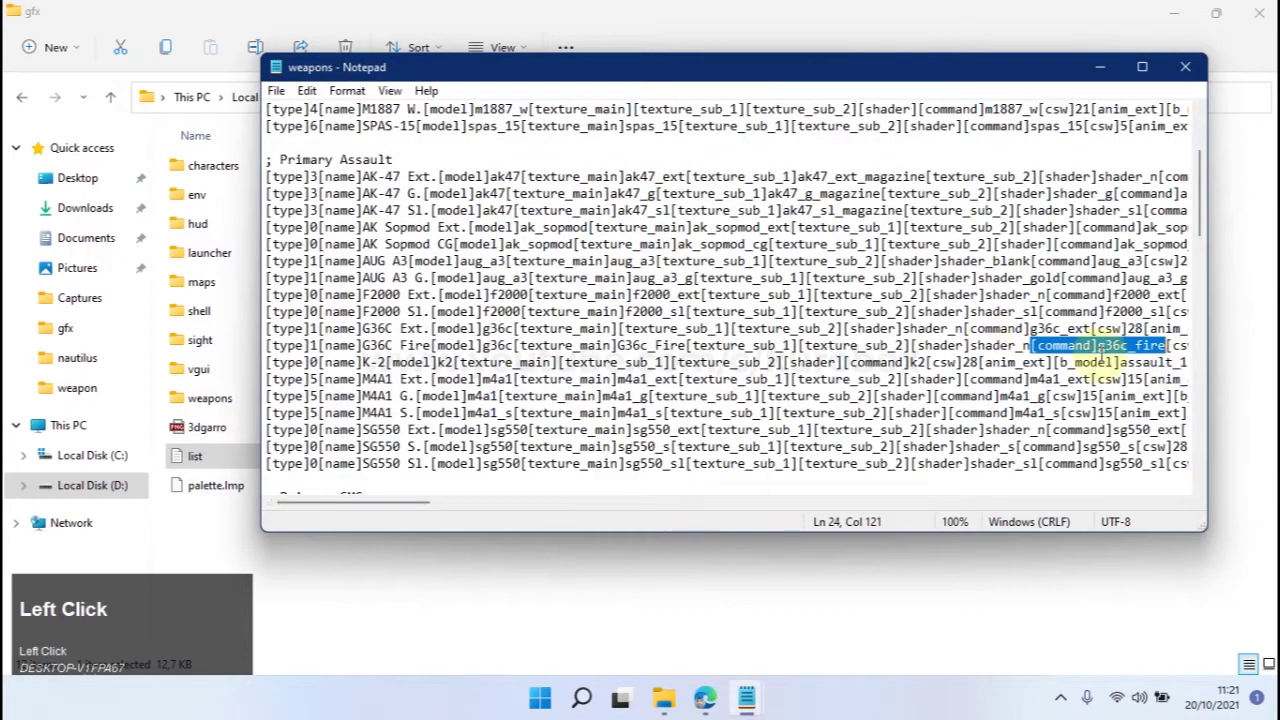
pyautogui.click(1098, 345)
pyautogui.moveTo(1098, 345); pyautogui.dragTo(1166, 346)
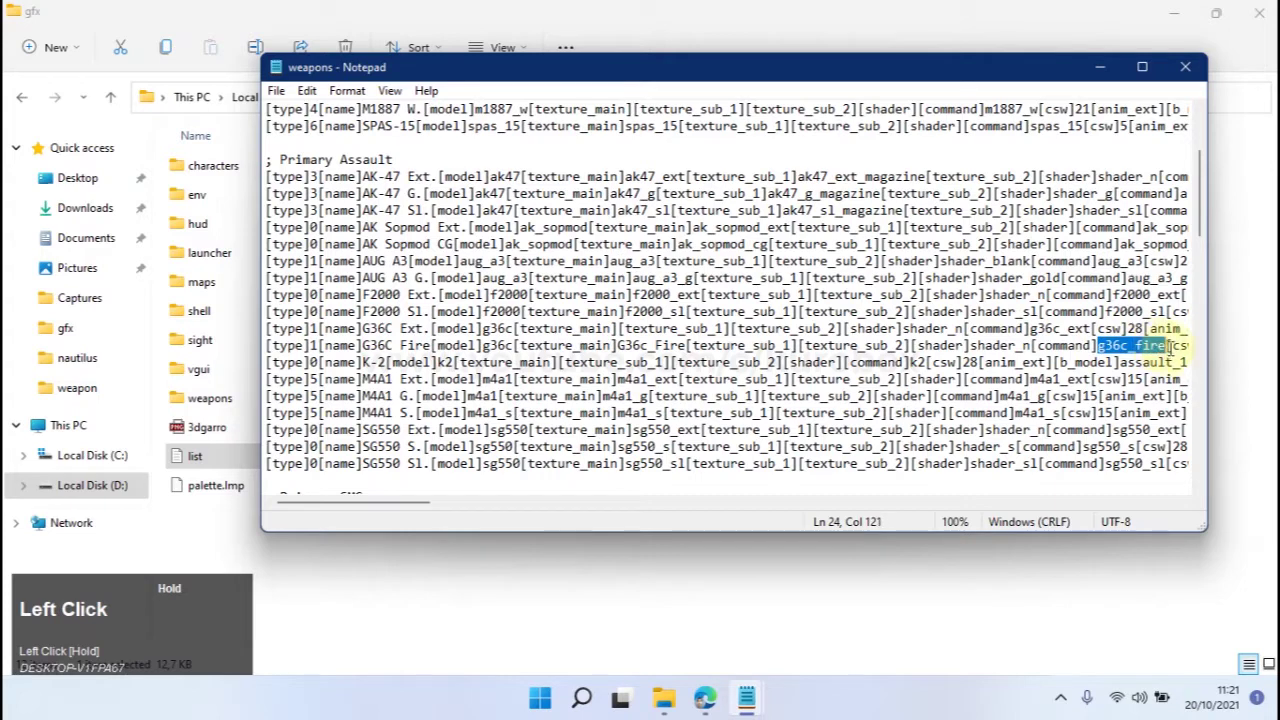
pyautogui.click(746, 698)
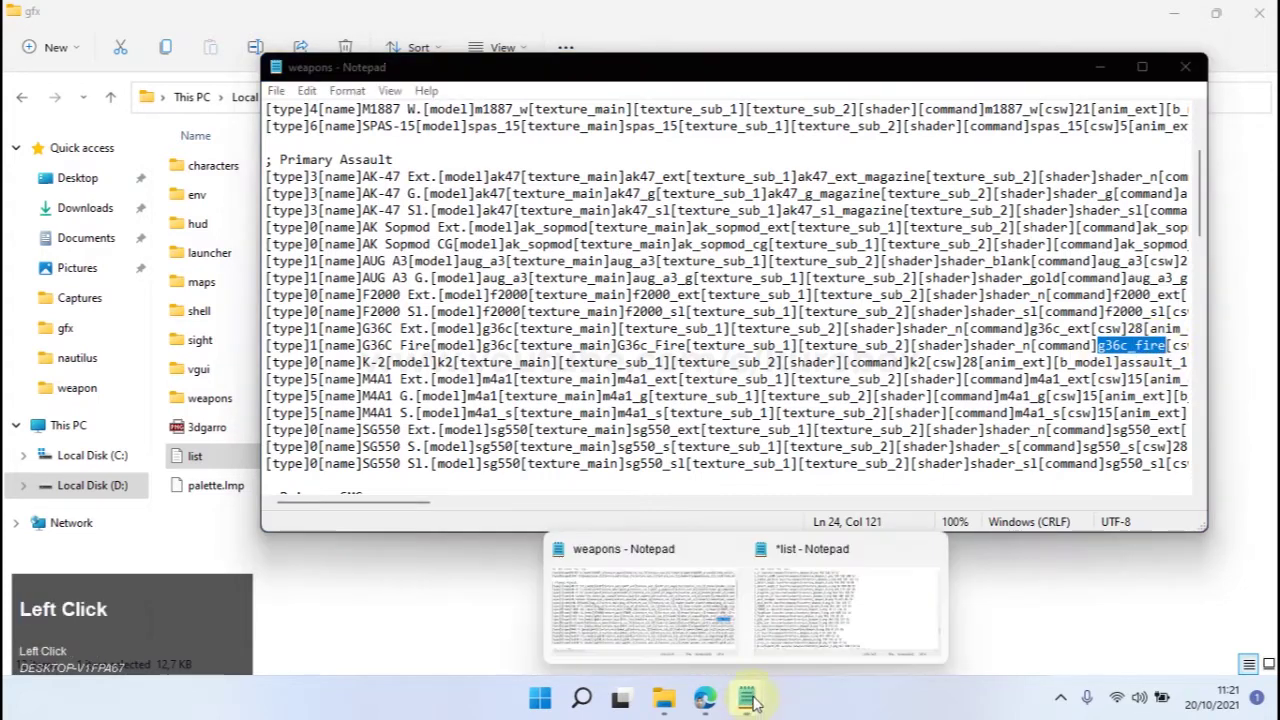
pyautogui.moveTo(795, 628)
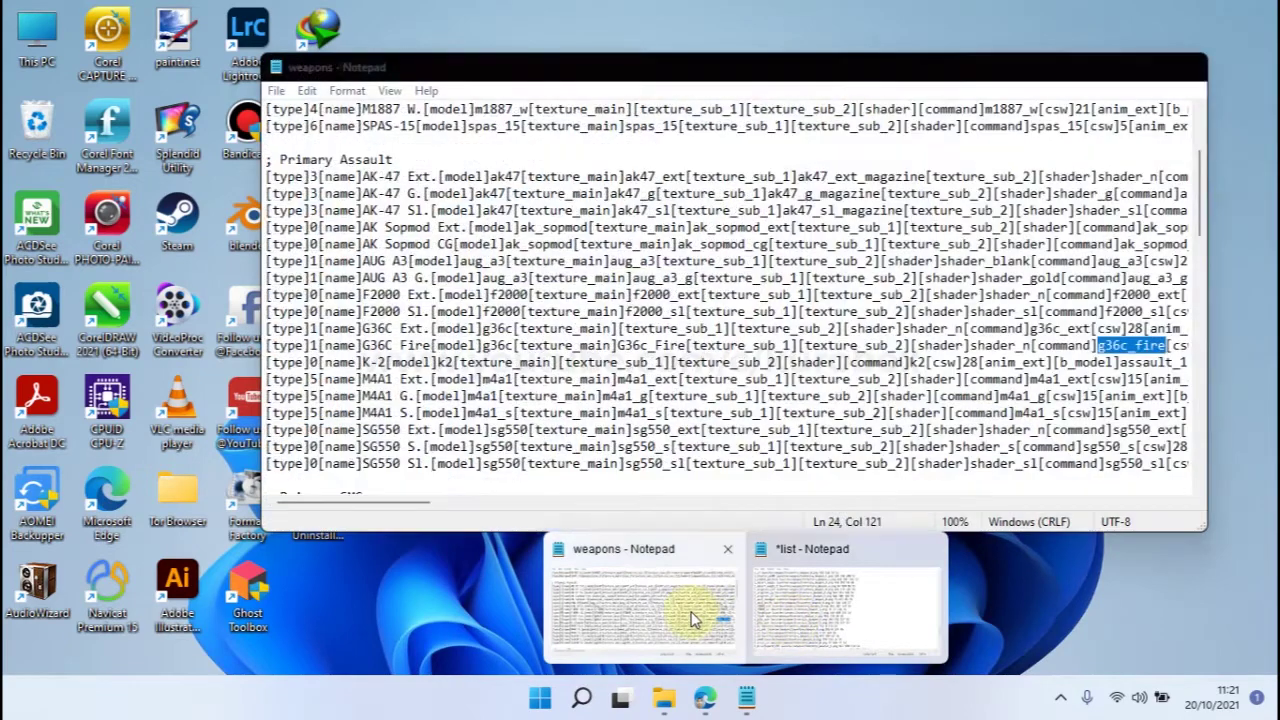
pyautogui.click(691, 614)
pyautogui.moveTo(750, 705)
pyautogui.click(789, 611)
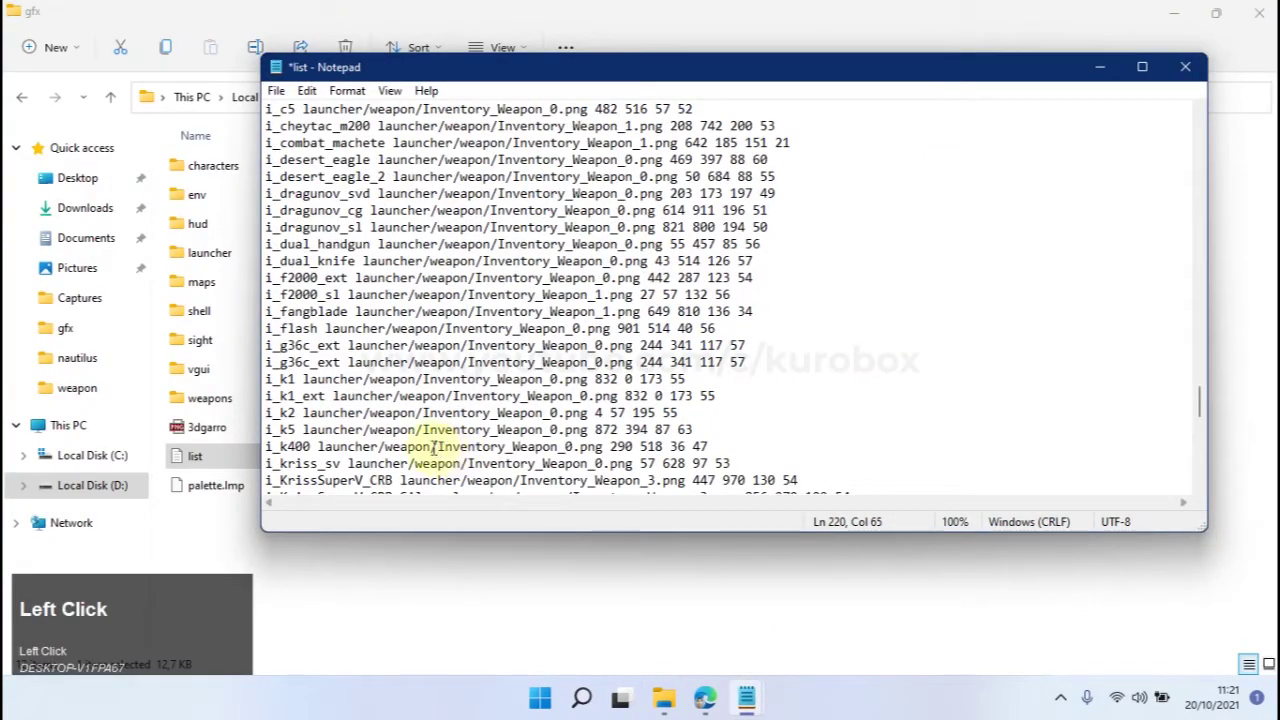
pyautogui.moveTo(340, 362); pyautogui.dragTo(286, 362)
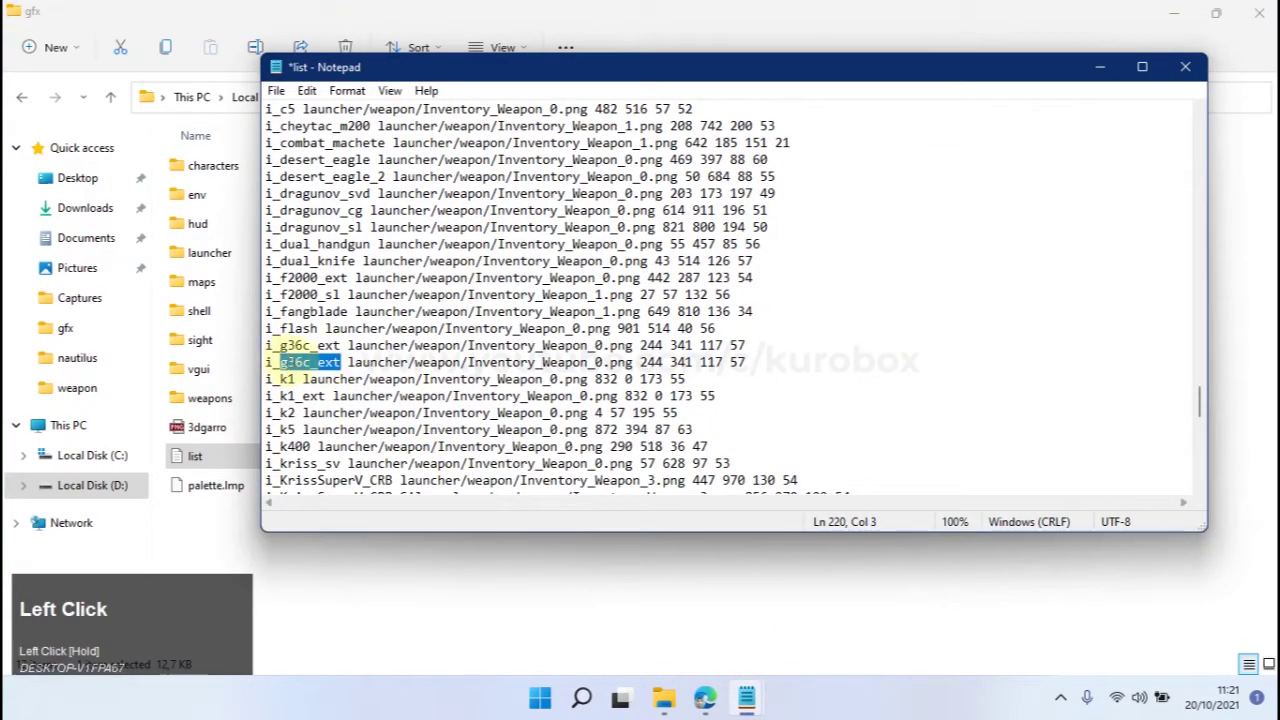
pyautogui.hotkey('ctrl', 'v')
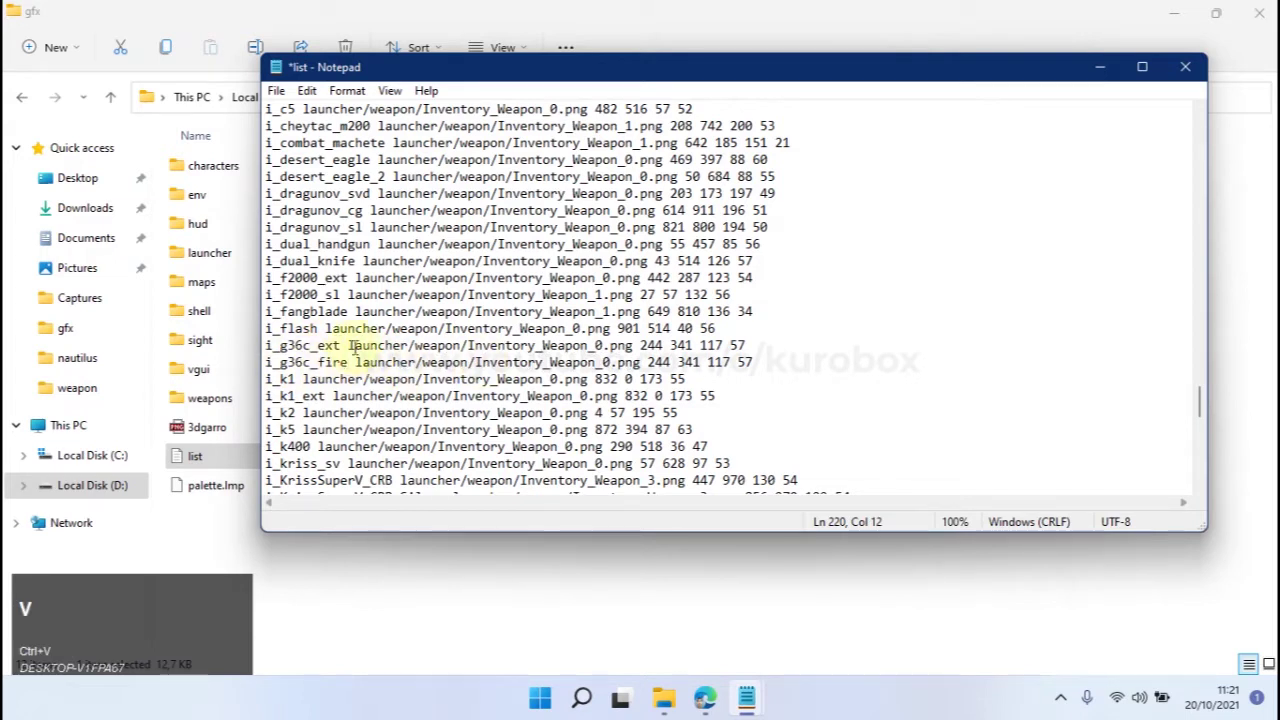
# Select the Inventory_Weapon_0.png image path on the new i_g36c_fire line.
pyautogui.moveTo(360, 362); pyautogui.dragTo(786, 363)
pyautogui.click(380, 365)
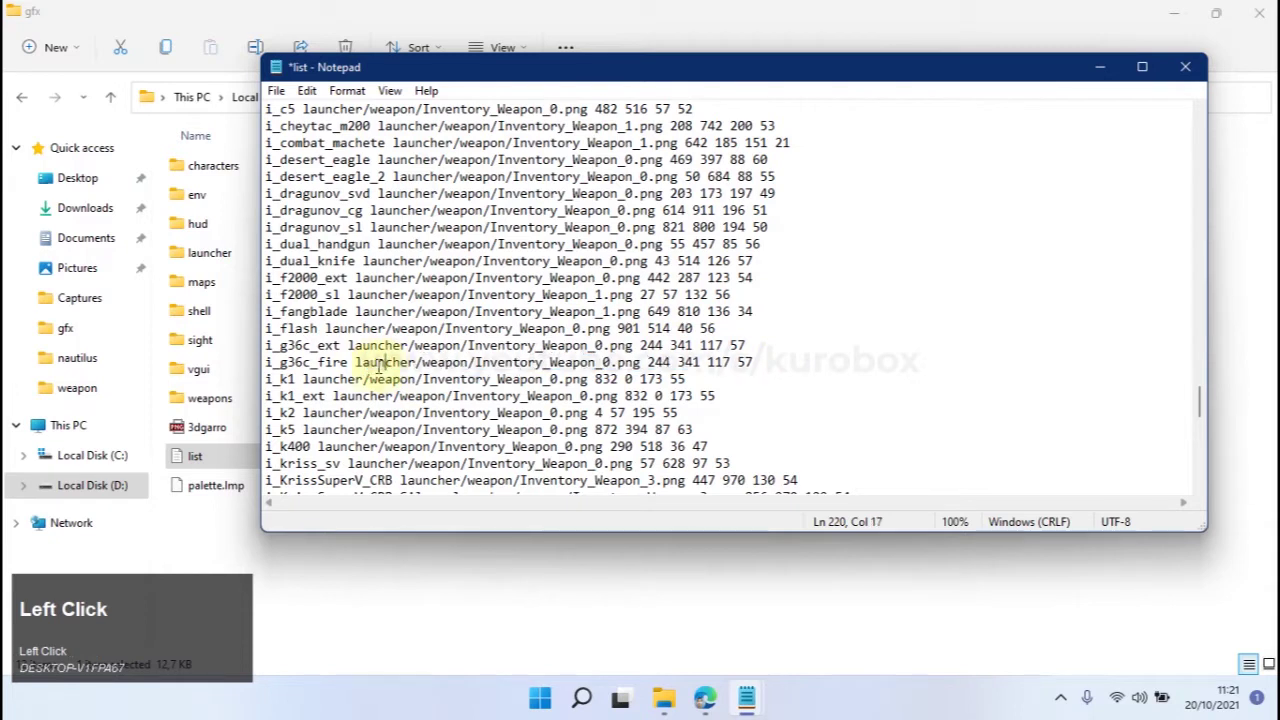
pyautogui.moveTo(356, 362); pyautogui.dragTo(606, 363)
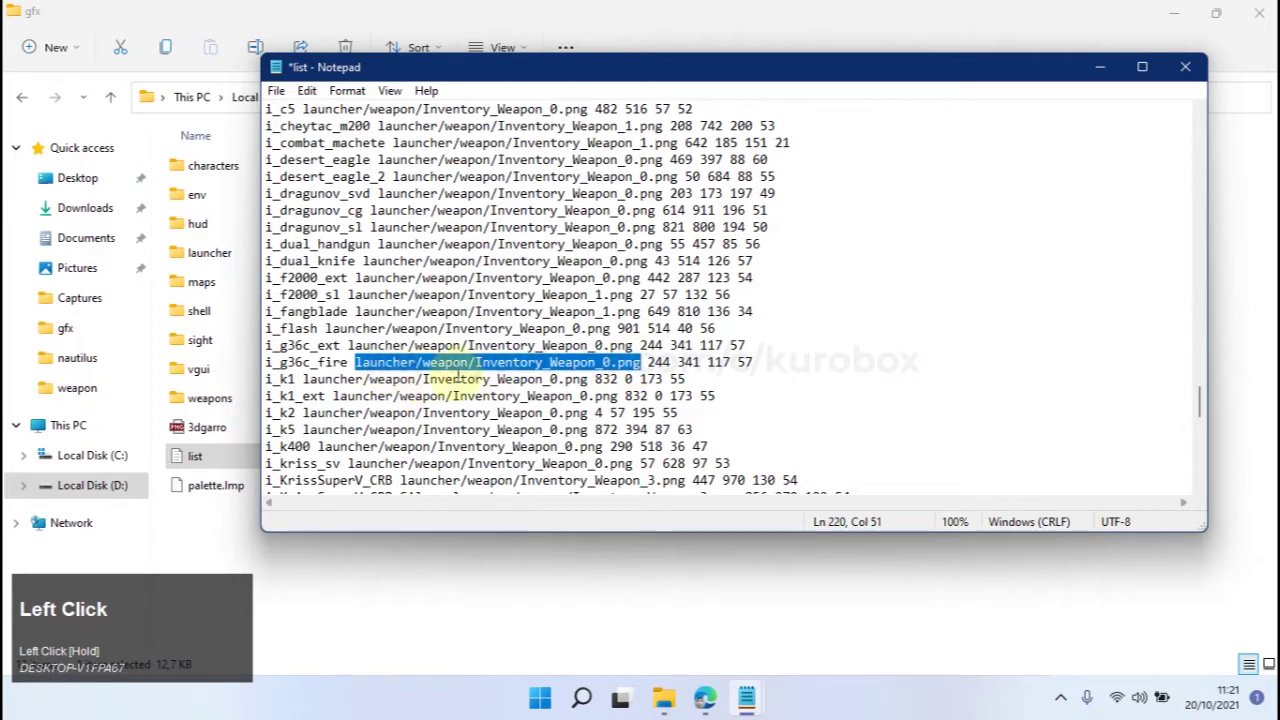
pyautogui.click(748, 8)
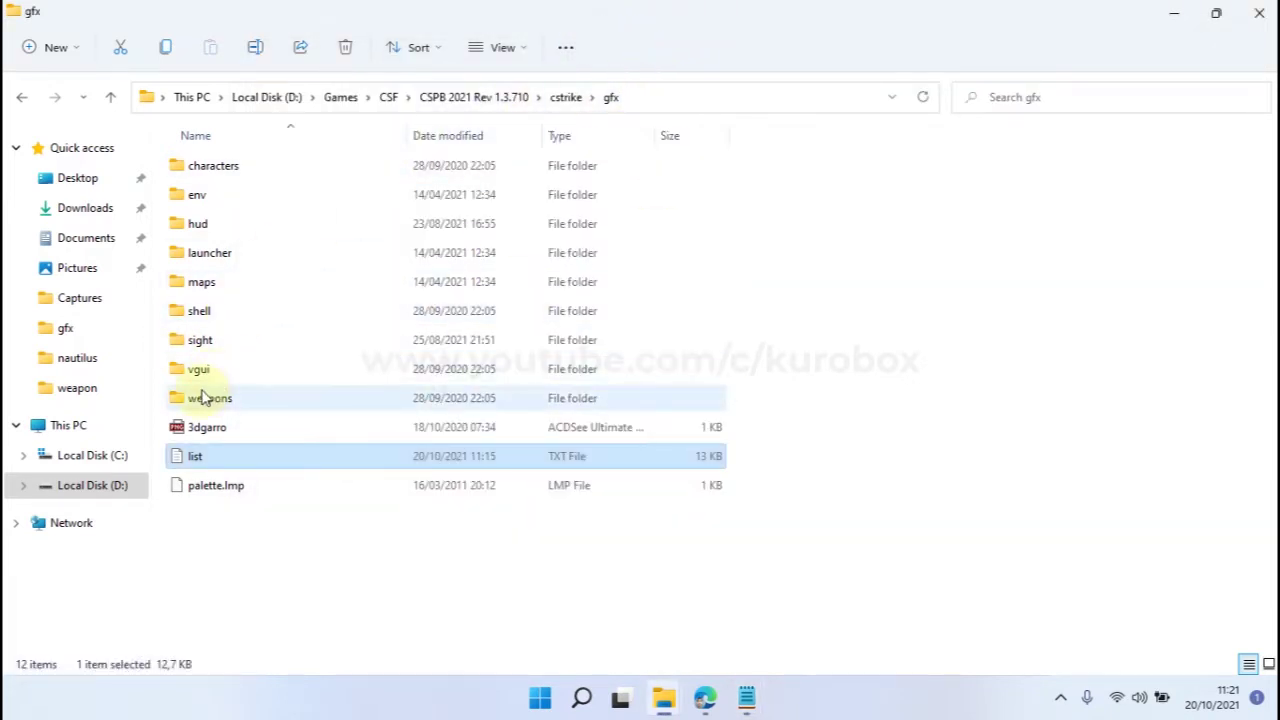
# Open gfx\launcher\weapon and select the 1024 x 1024 Inventory_Weapon_0.png.
pyautogui.doubleClick(213, 256)
pyautogui.click(222, 286)
pyautogui.doubleClick(222, 286)
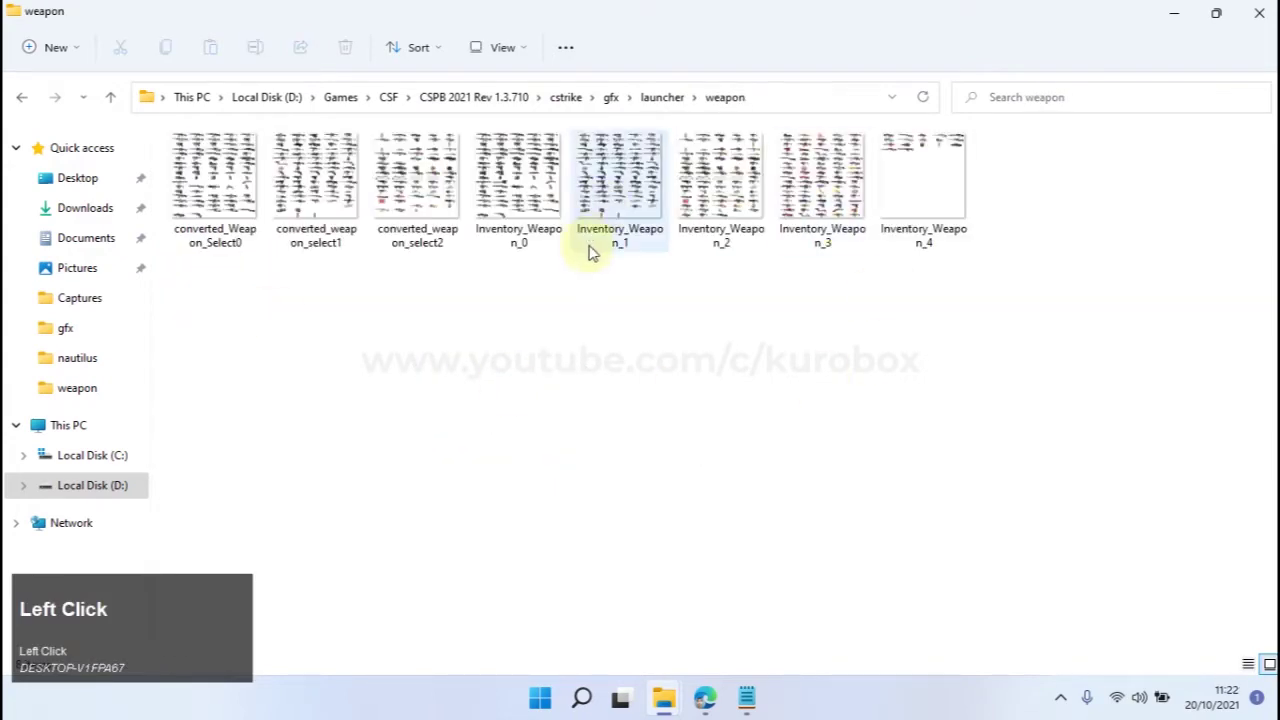
pyautogui.click(545, 230)
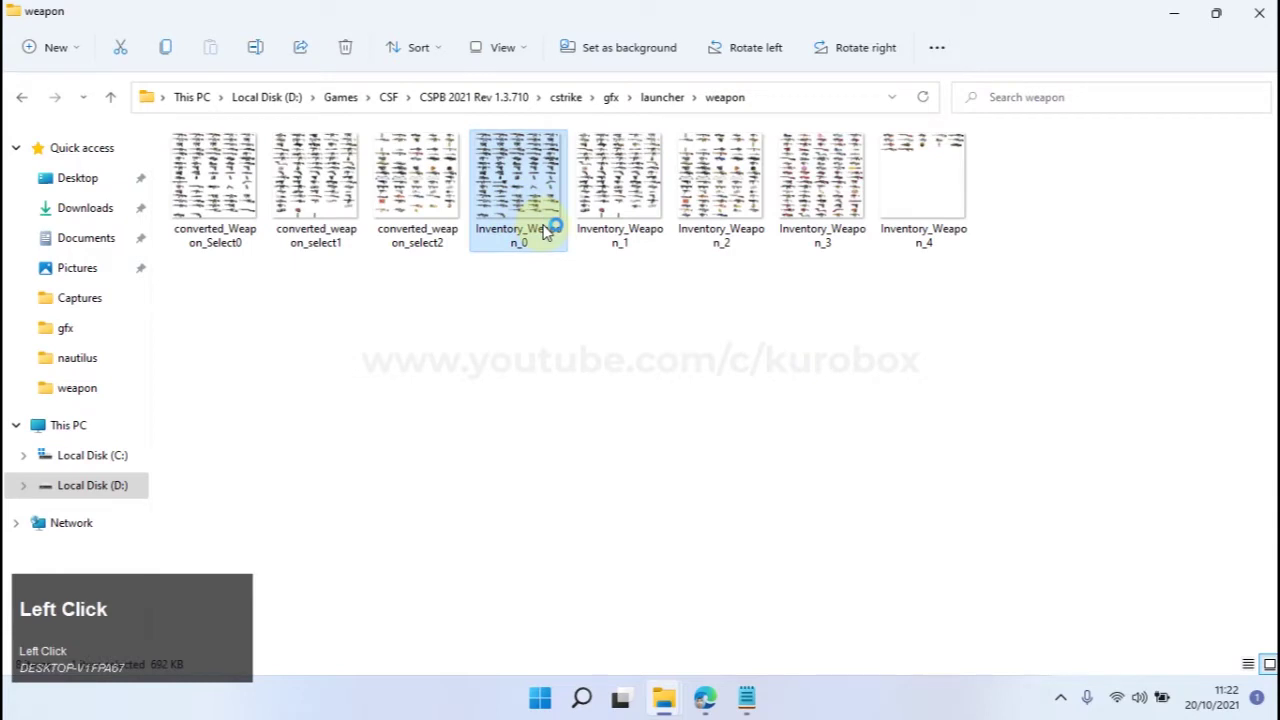
# Back in the list file, select the 244 341 position on i_g36c_fire.
pyautogui.click(750, 700)
pyautogui.click(814, 594)
pyautogui.moveTo(648, 363); pyautogui.dragTo(697, 362)
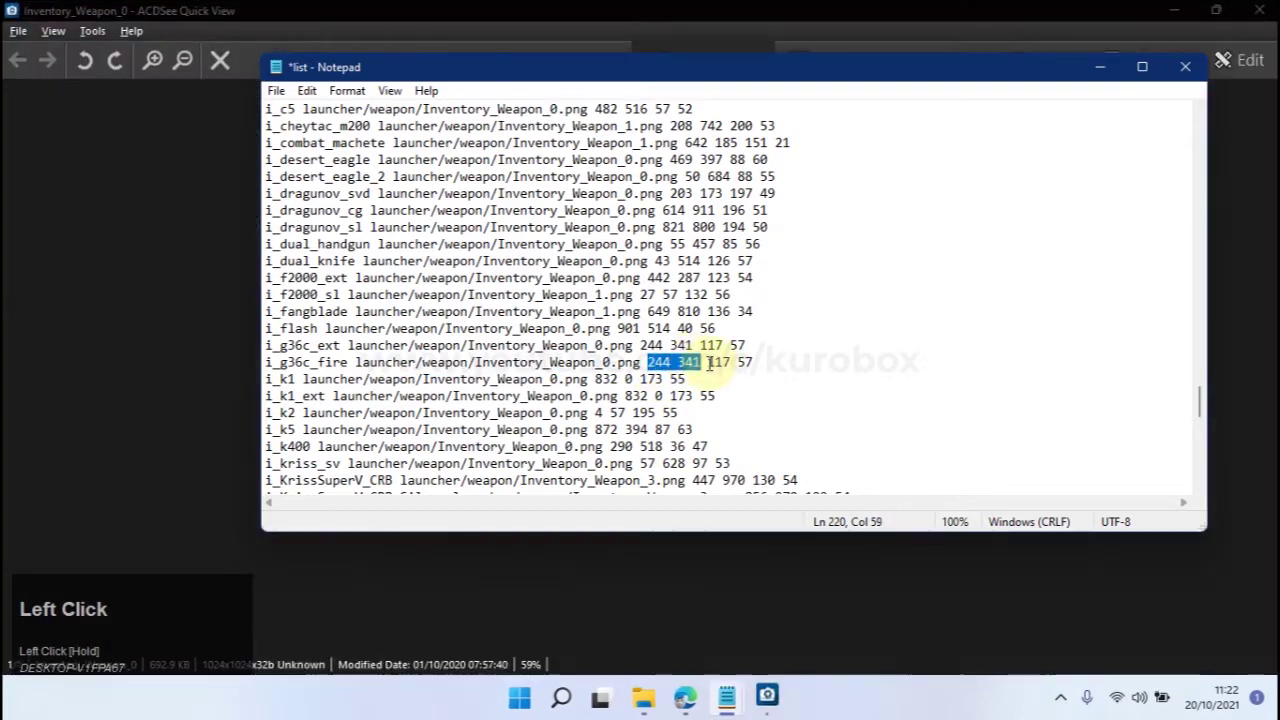
pyautogui.moveTo(707, 363); pyautogui.dragTo(757, 362)
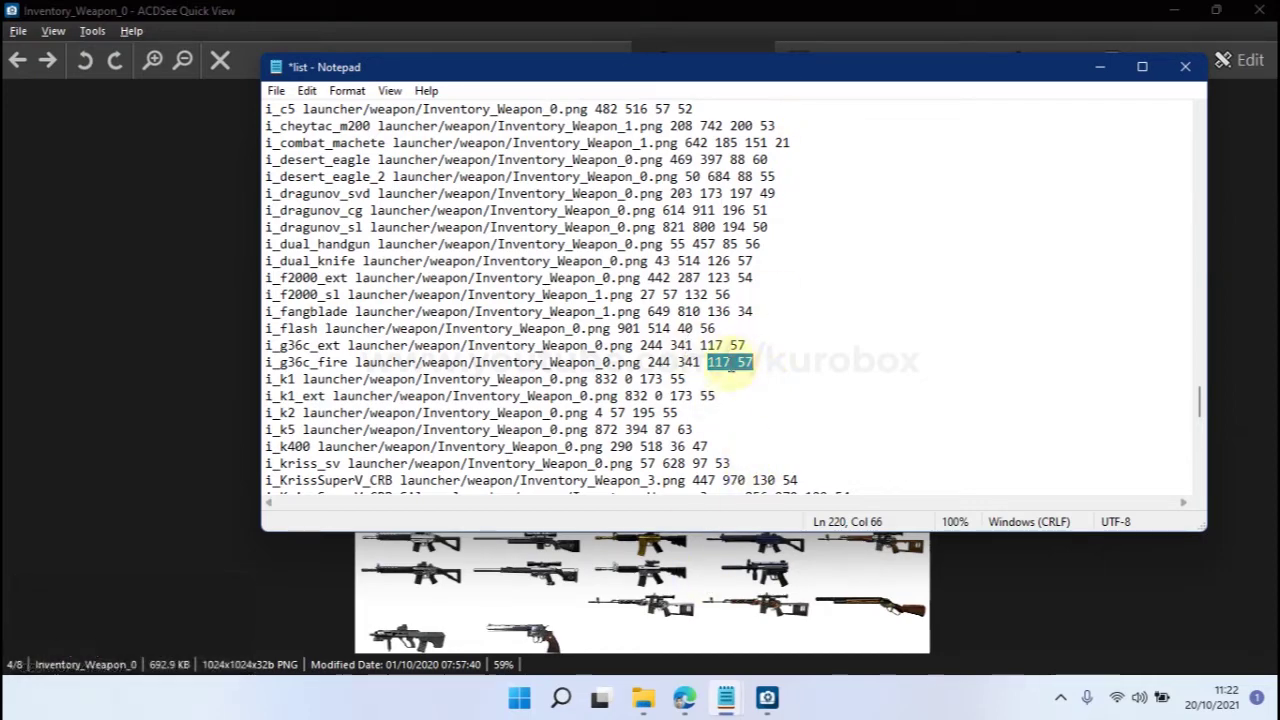
pyautogui.click(757, 9)
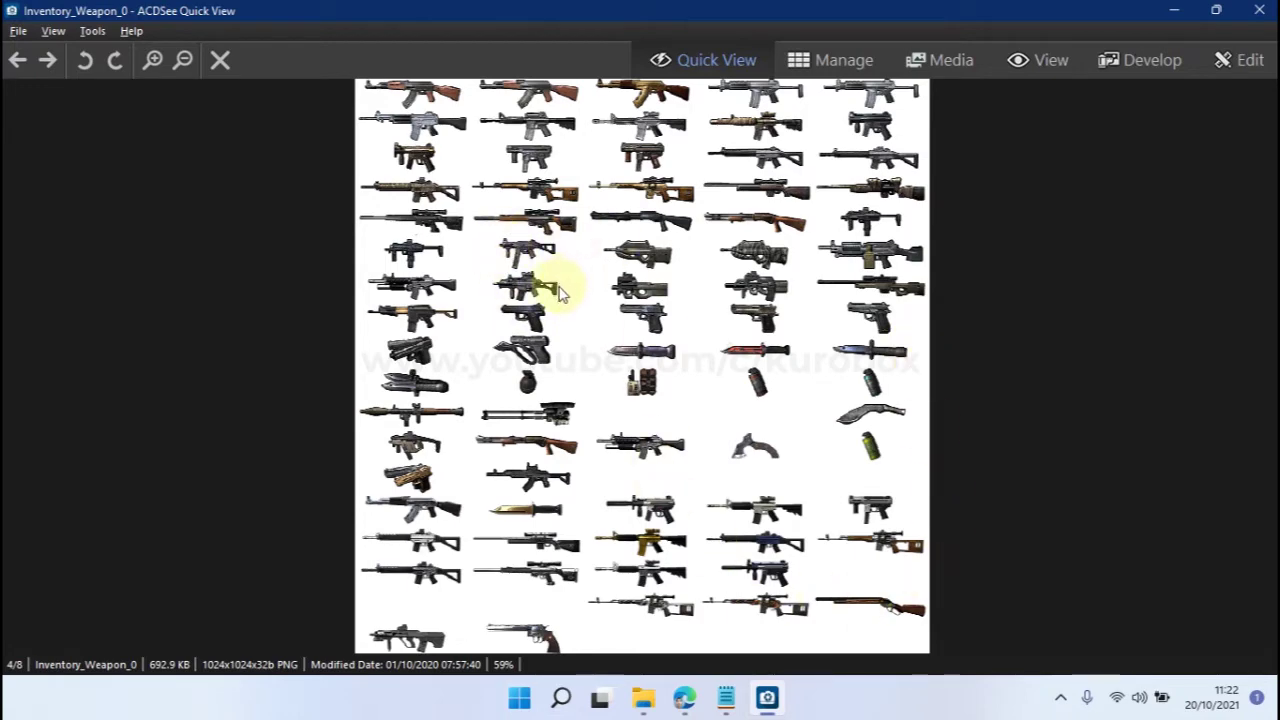
pyautogui.moveTo(726, 698)
pyautogui.click(776, 620)
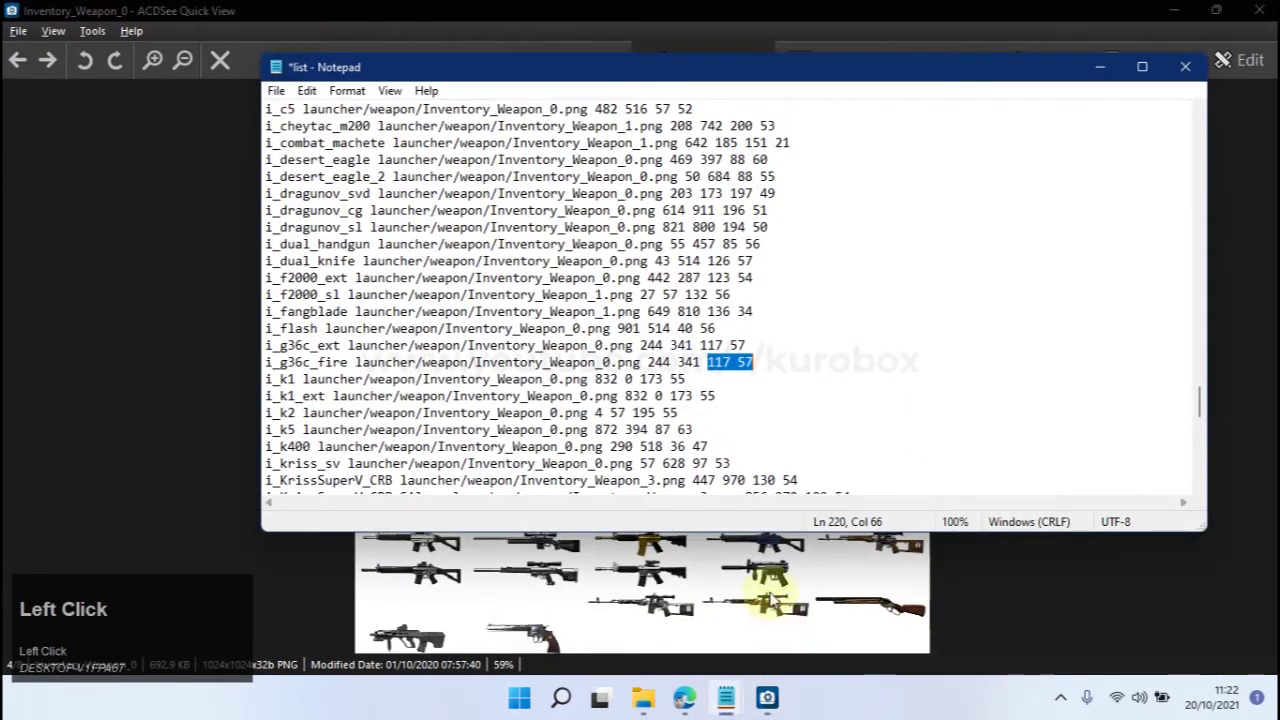
pyautogui.moveTo(646, 361); pyautogui.dragTo(703, 364)
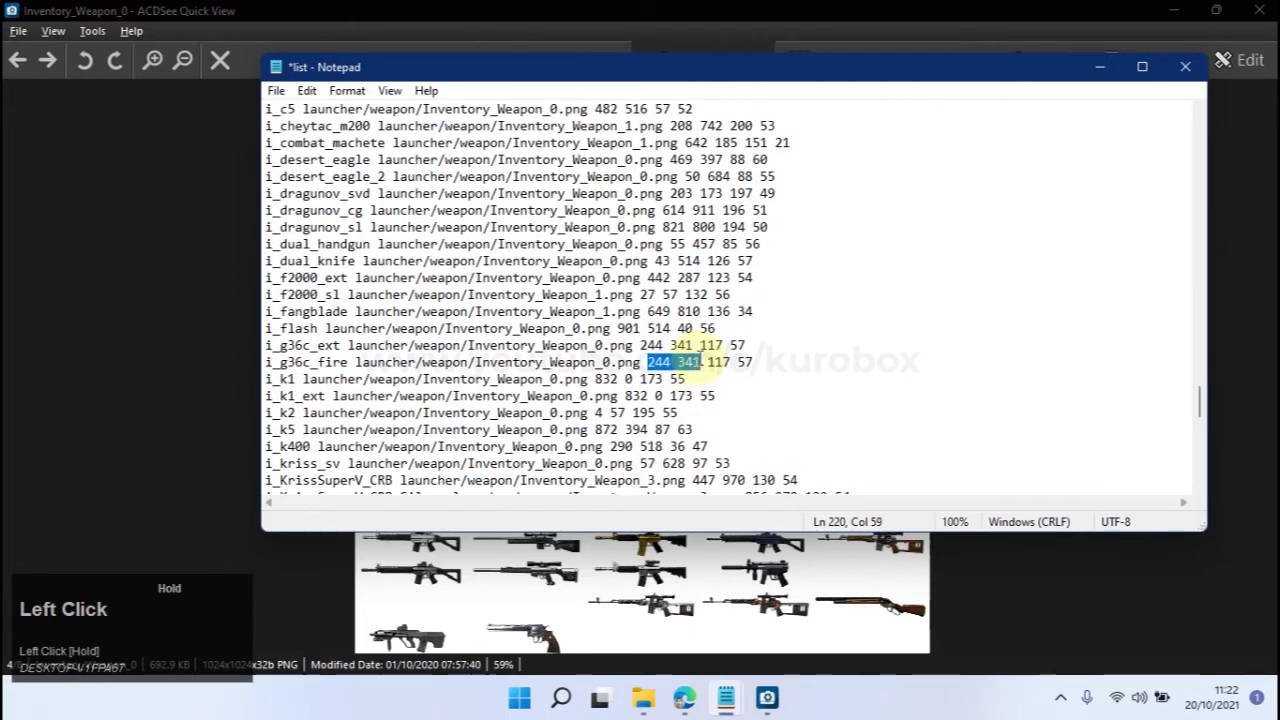
pyautogui.click(797, 9)
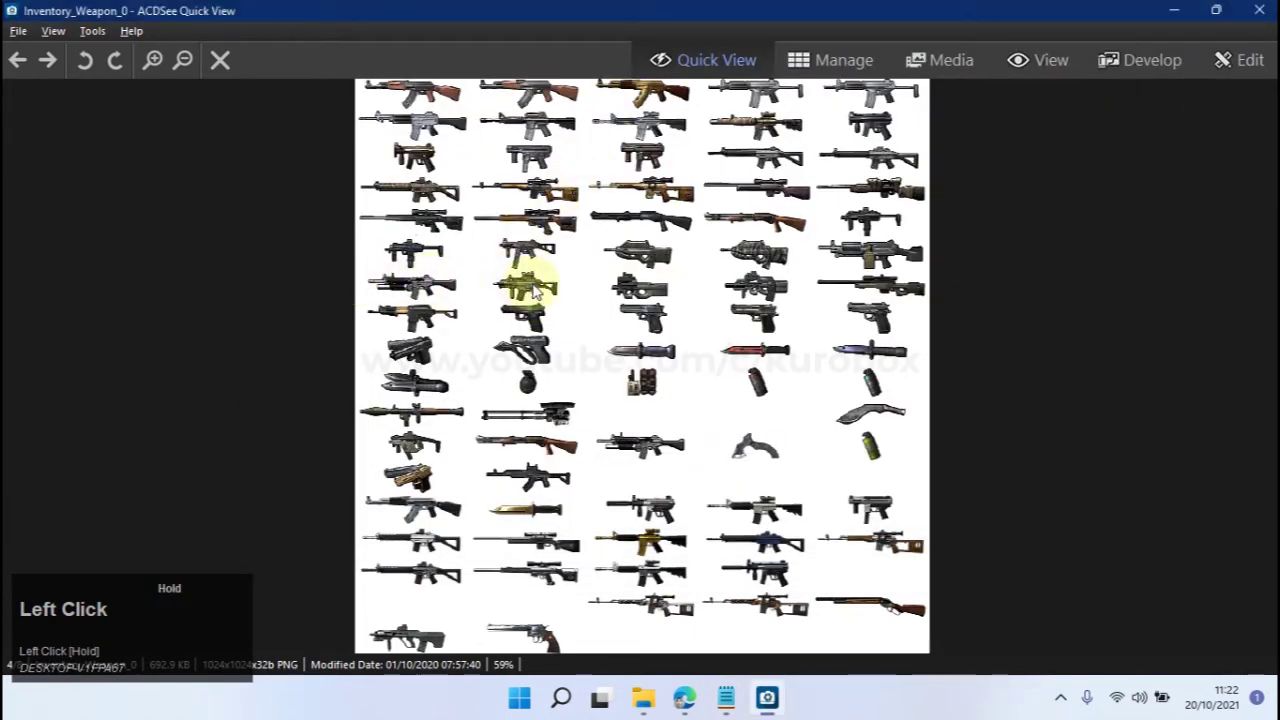
pyautogui.moveTo(757, 705)
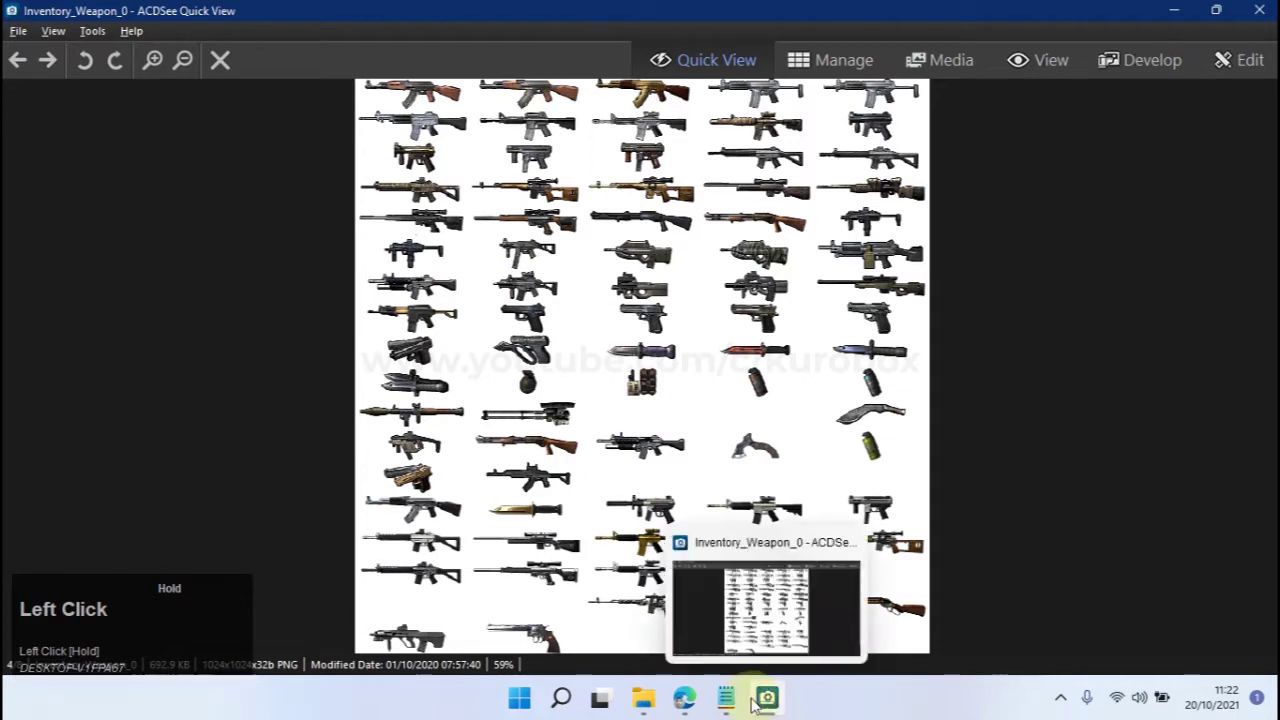
pyautogui.click(806, 636)
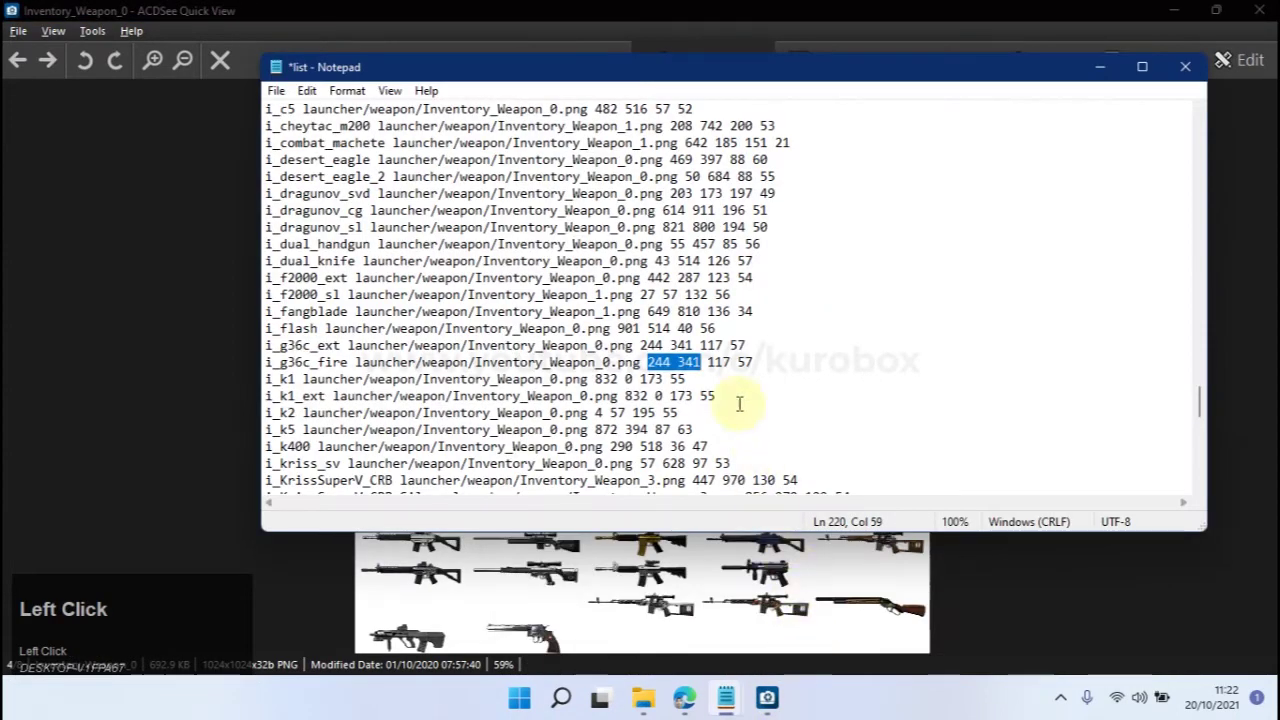
pyautogui.click(578, 12)
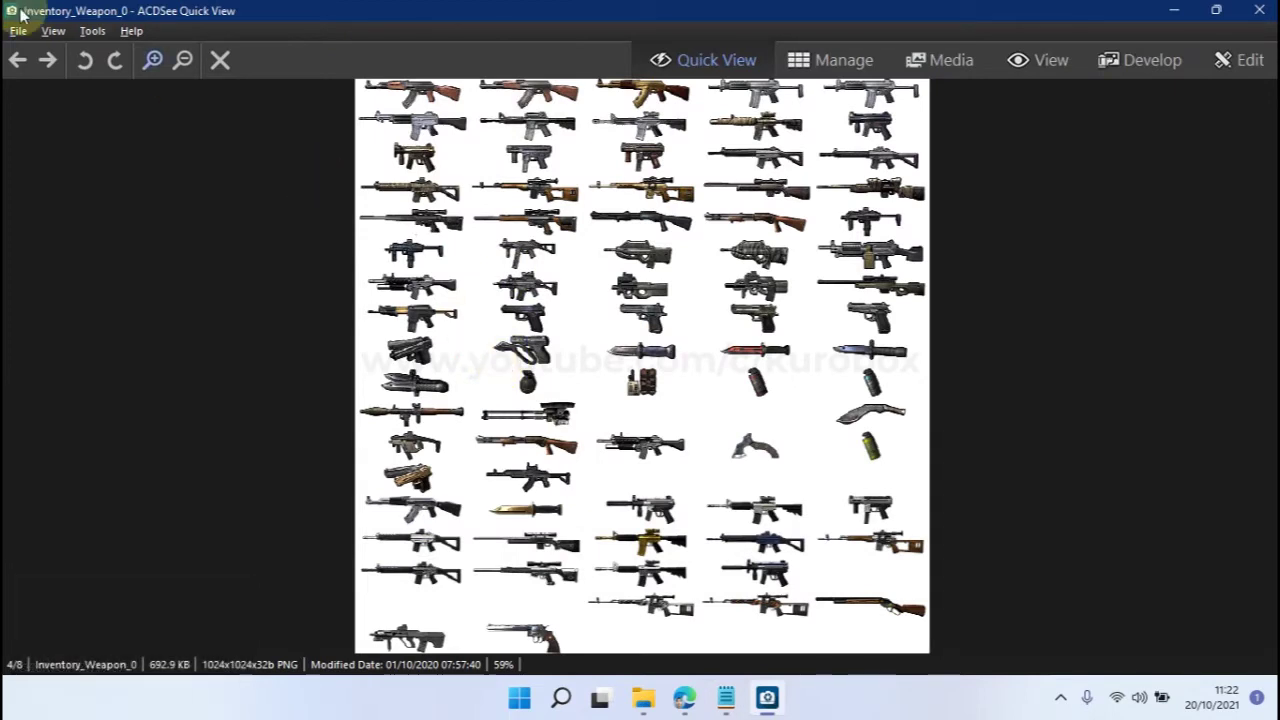
pyautogui.click(1260, 10)
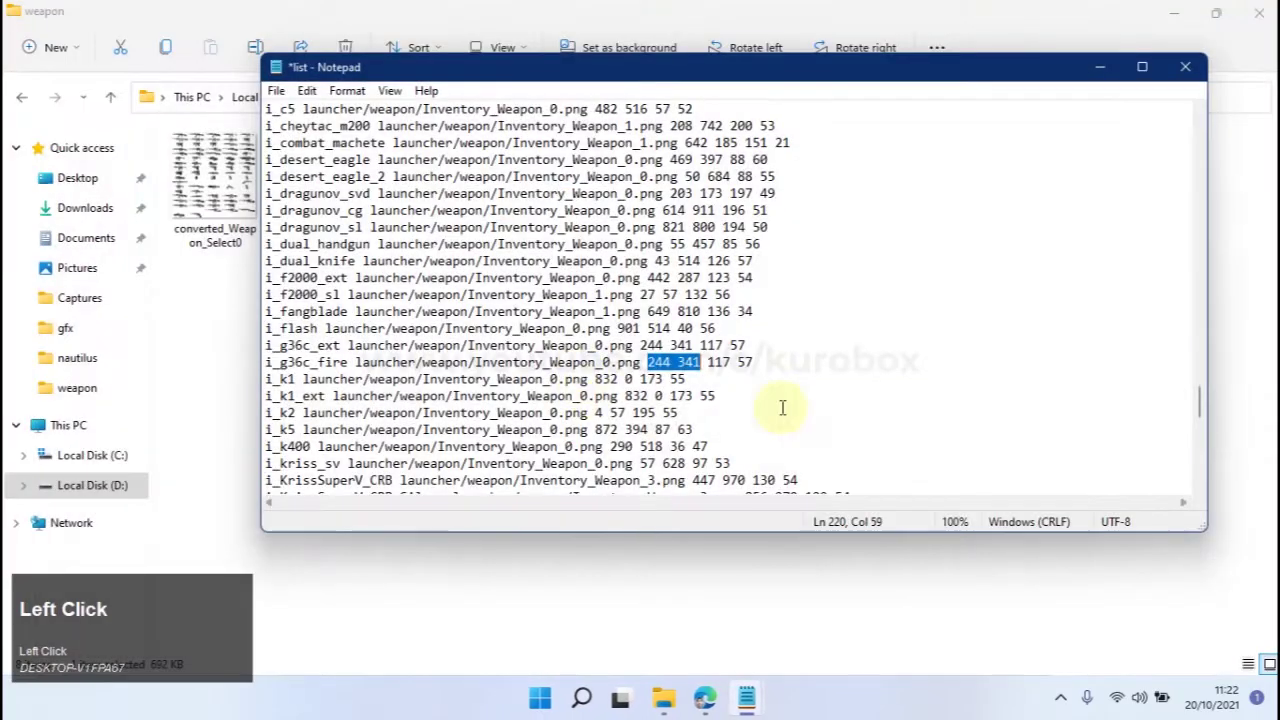
# Open Inventory_Weapon_4 in Adobe Photoshop 2021 via Open with.
pyautogui.click(1006, 14)
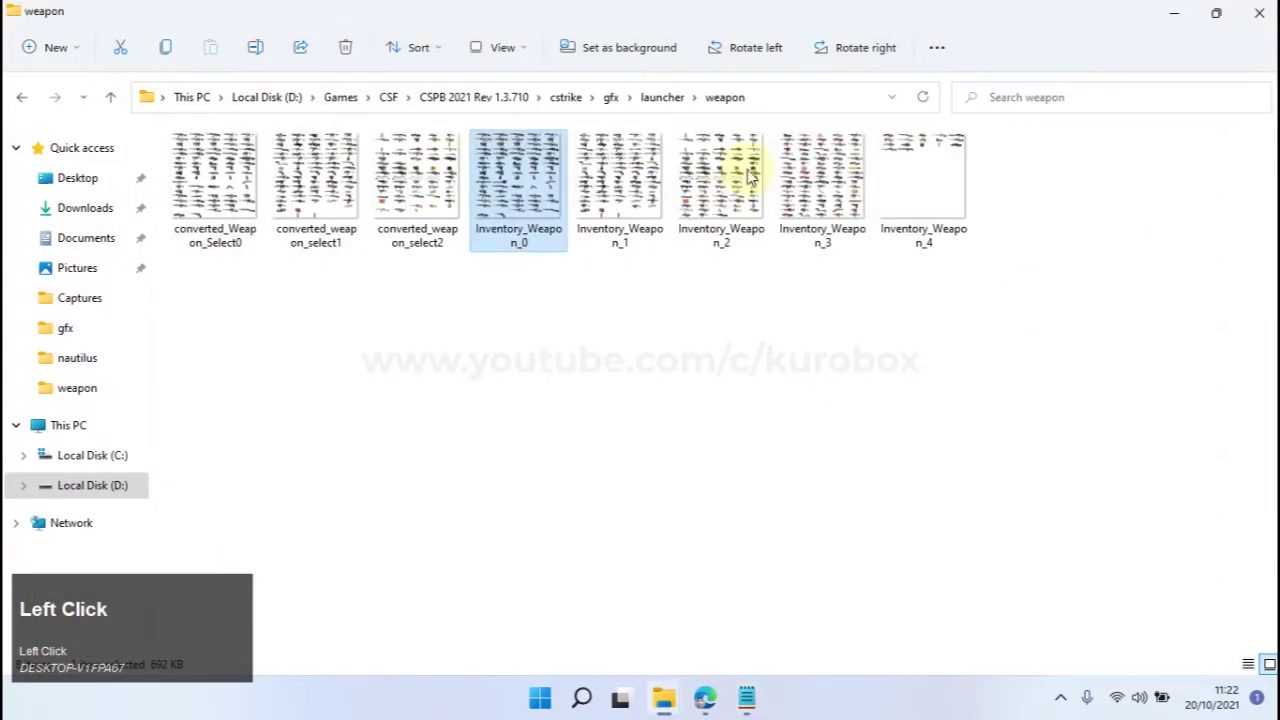
pyautogui.doubleClick(531, 214)
pyautogui.click(1259, 10)
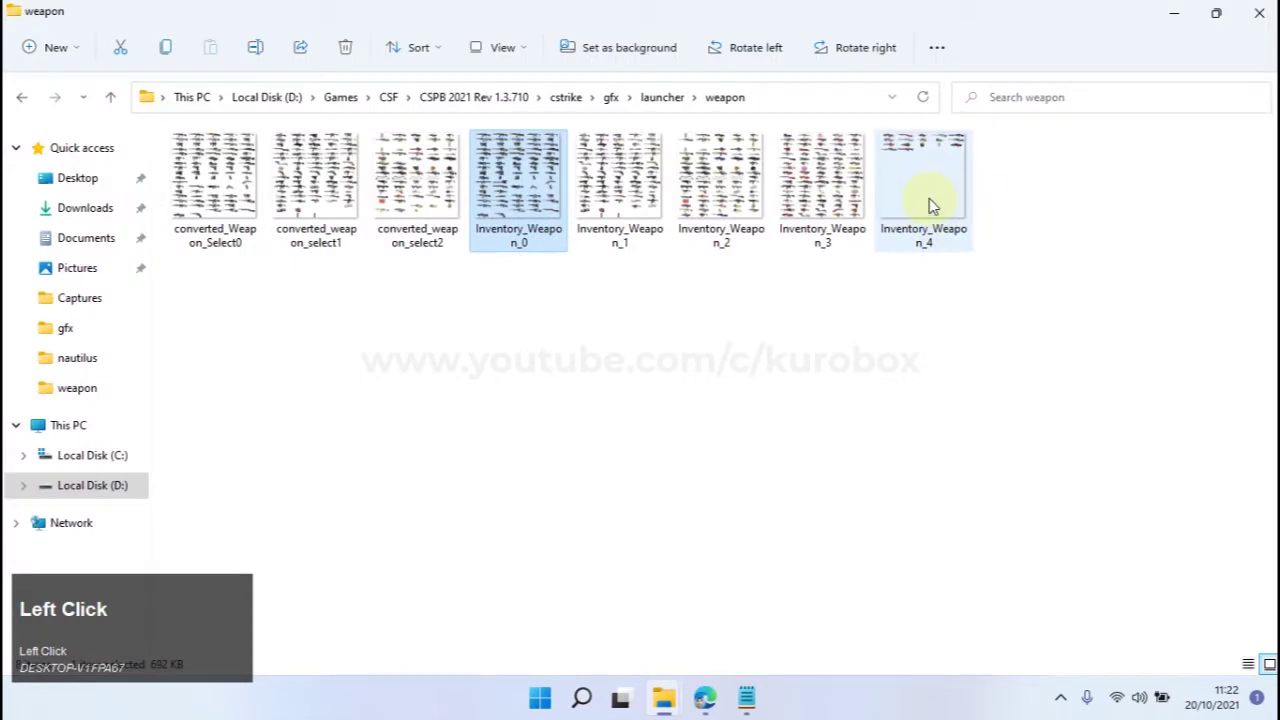
pyautogui.click(929, 205)
pyautogui.rightClick(929, 205)
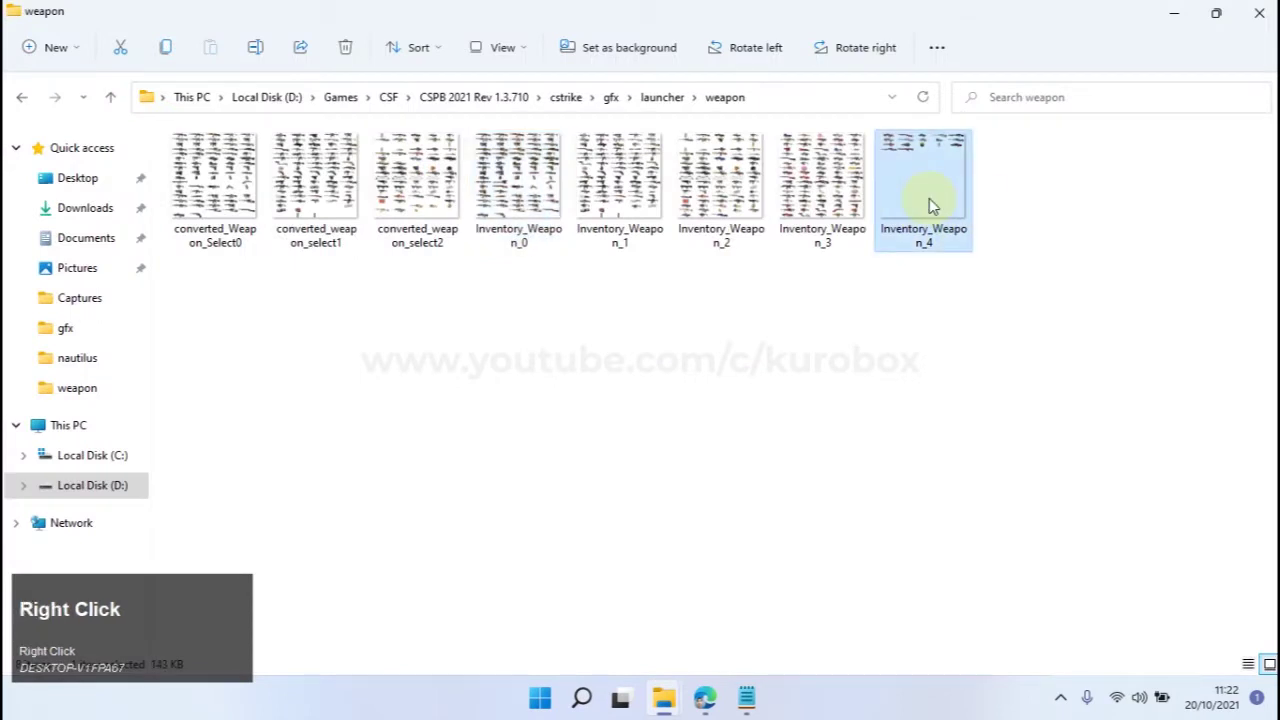
pyautogui.click(988, 290)
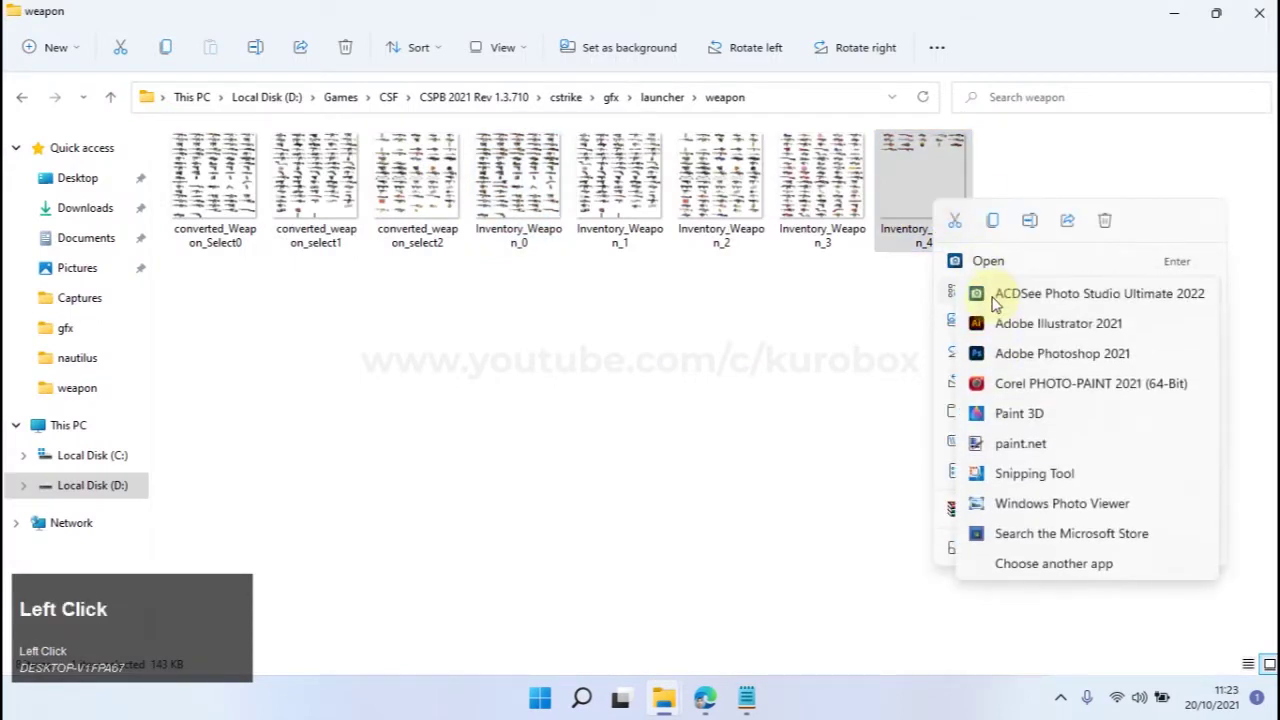
pyautogui.click(1062, 348)
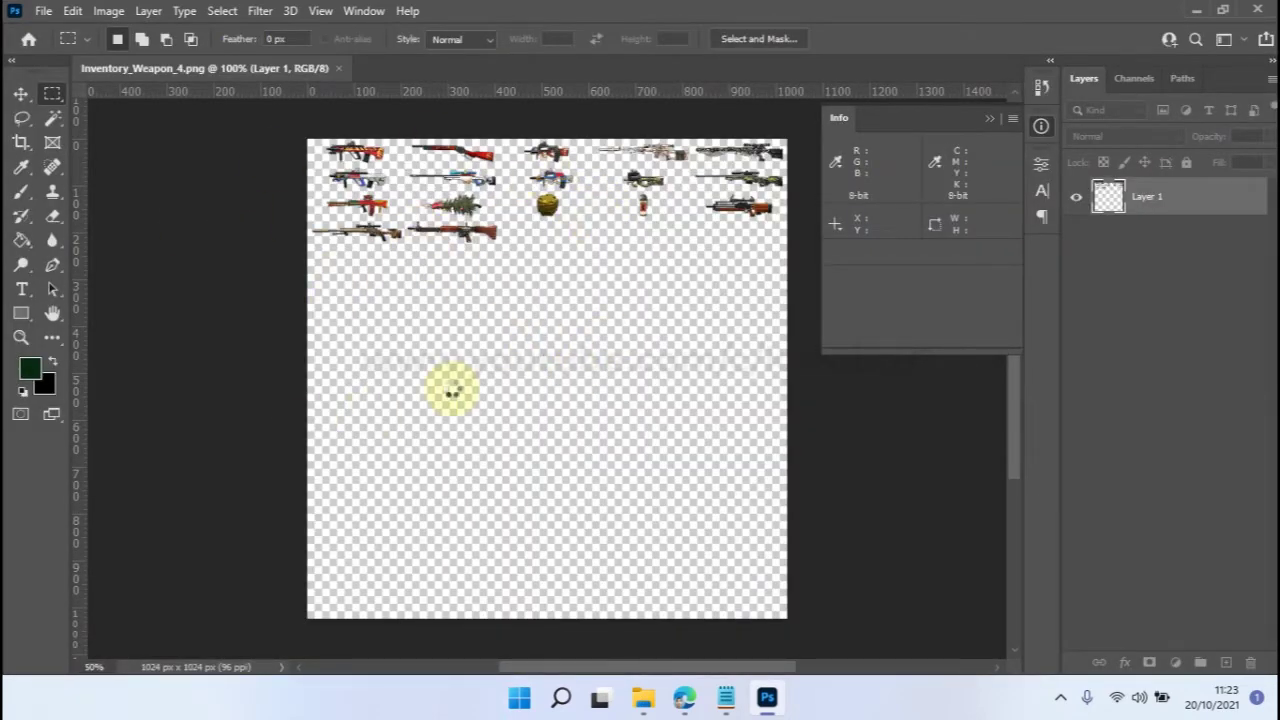
# Open Inventory_Weapon_0 in Adobe Photoshop 2021 as well.
pyautogui.click(767, 702)
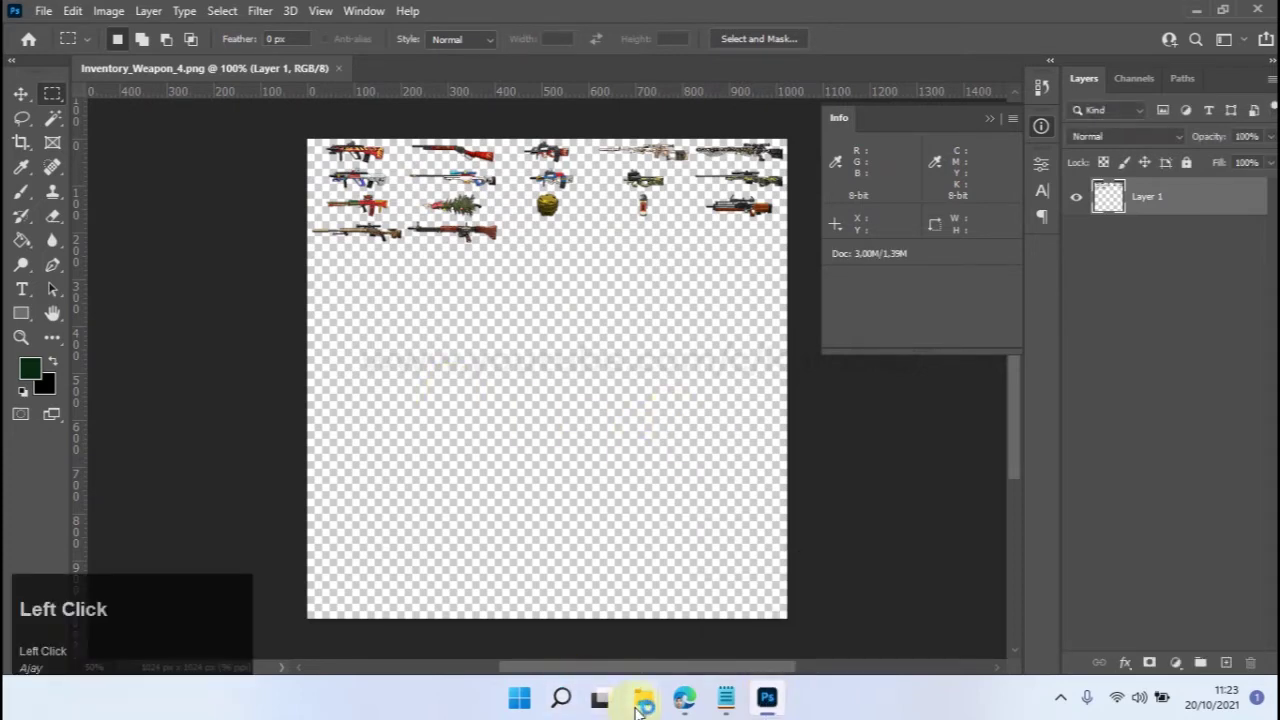
pyautogui.moveTo(643, 700)
pyautogui.click(729, 617)
pyautogui.click(600, 337)
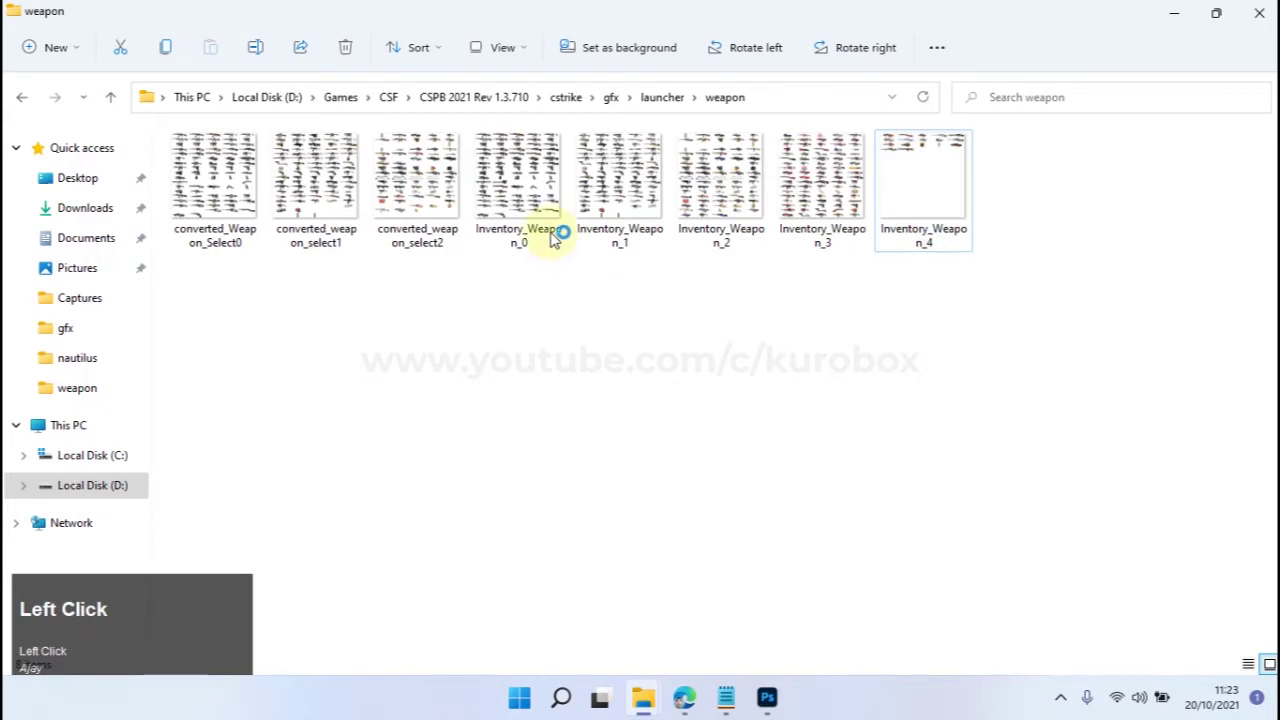
pyautogui.rightClick(520, 178)
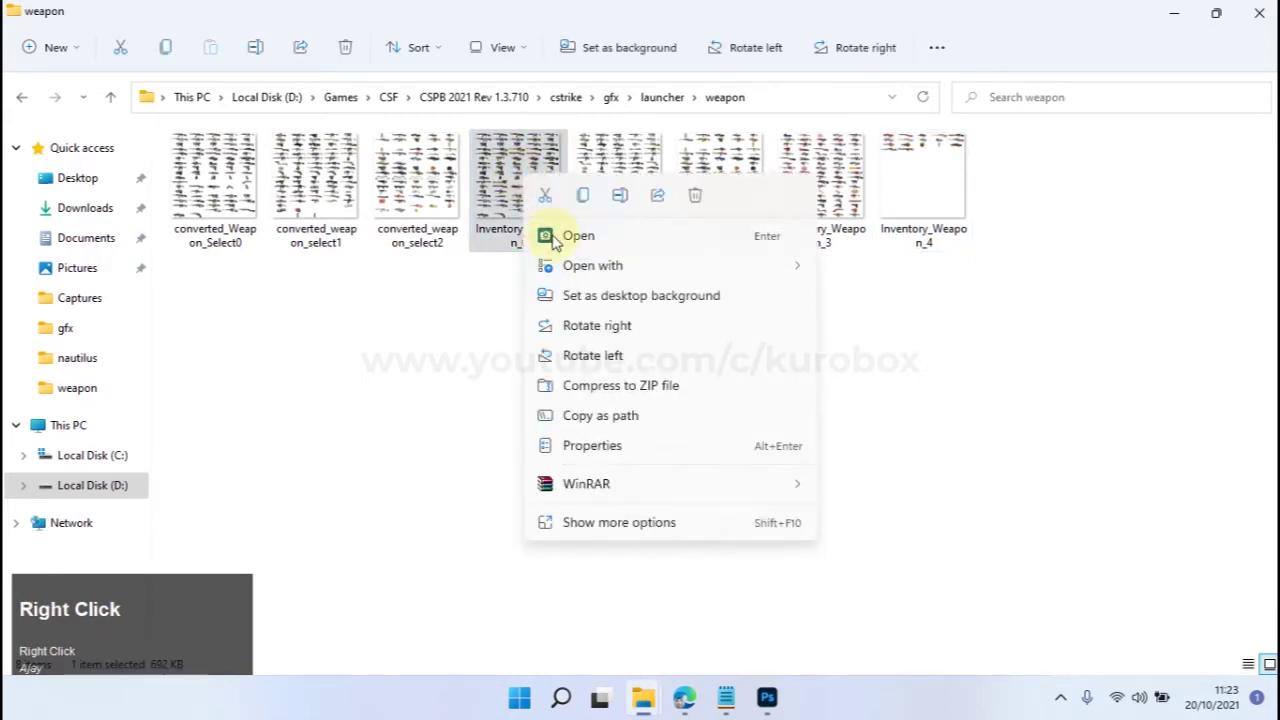
pyautogui.moveTo(790, 278)
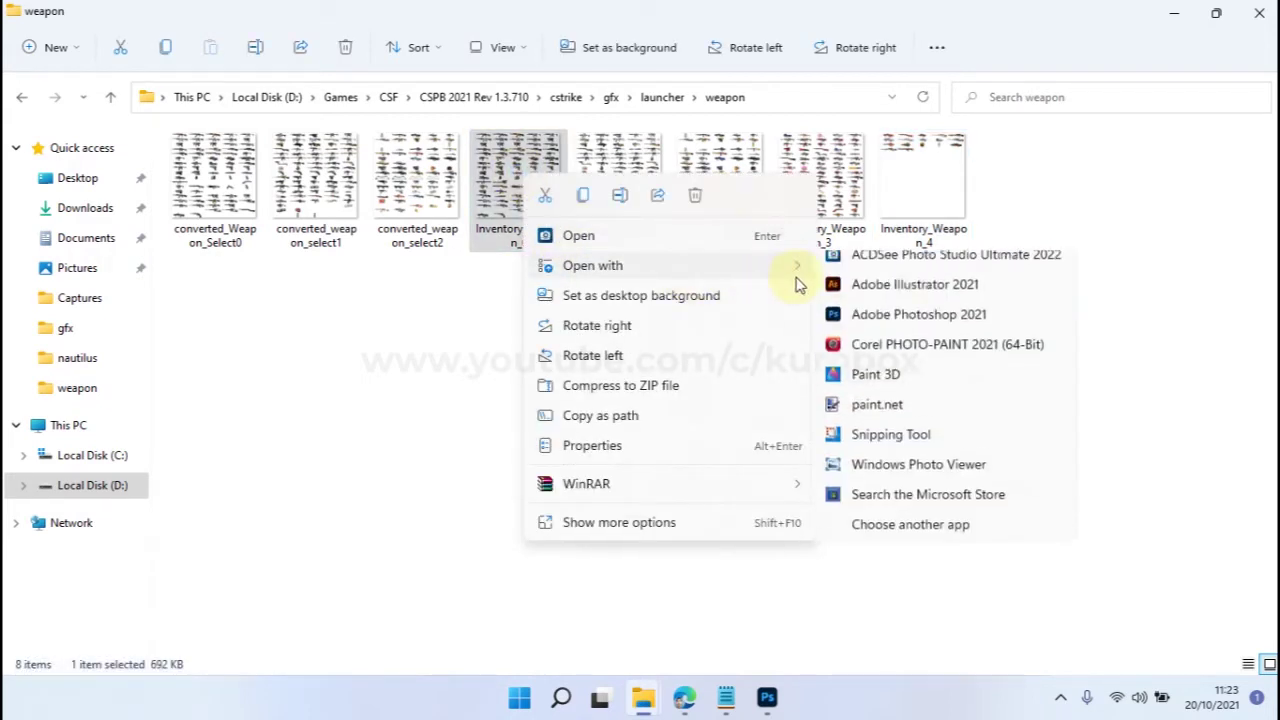
pyautogui.click(945, 330)
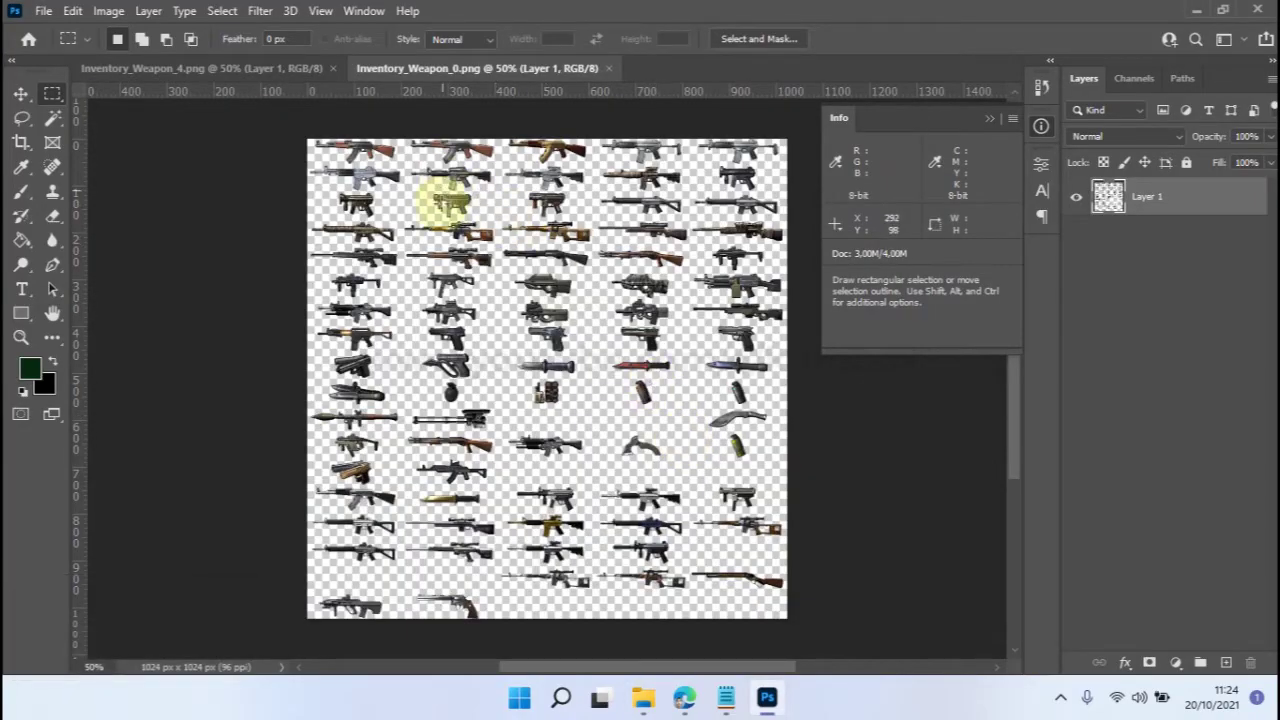
# Zoom in on Inventory_Weapon_0, marquee the G36C rifle and copy it to Inventory_Weapon_4.
pyautogui.hscroll(-2, 445, 318)
pyautogui.hscroll(1, 445, 318)
pyautogui.scroll(8, 445, 316)
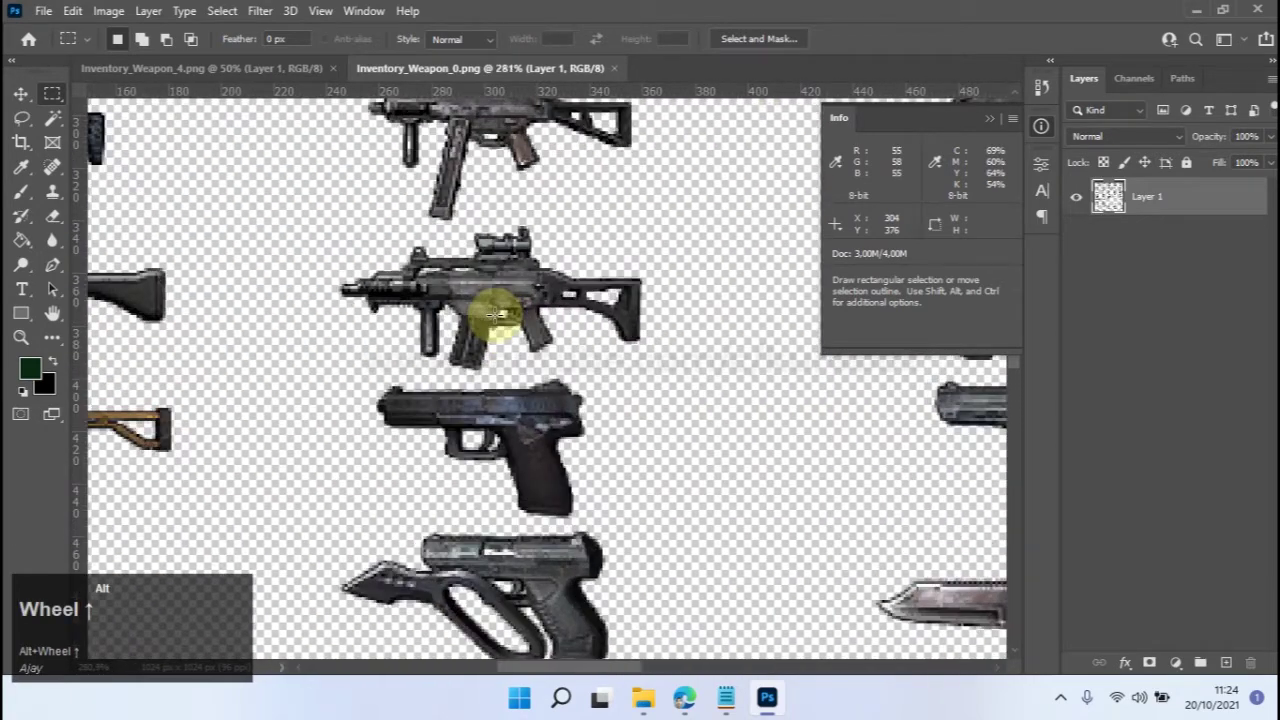
pyautogui.scroll(2, 495, 315)
pyautogui.moveTo(253, 388); pyautogui.dragTo(675, 202)
pyautogui.click(46, 11)
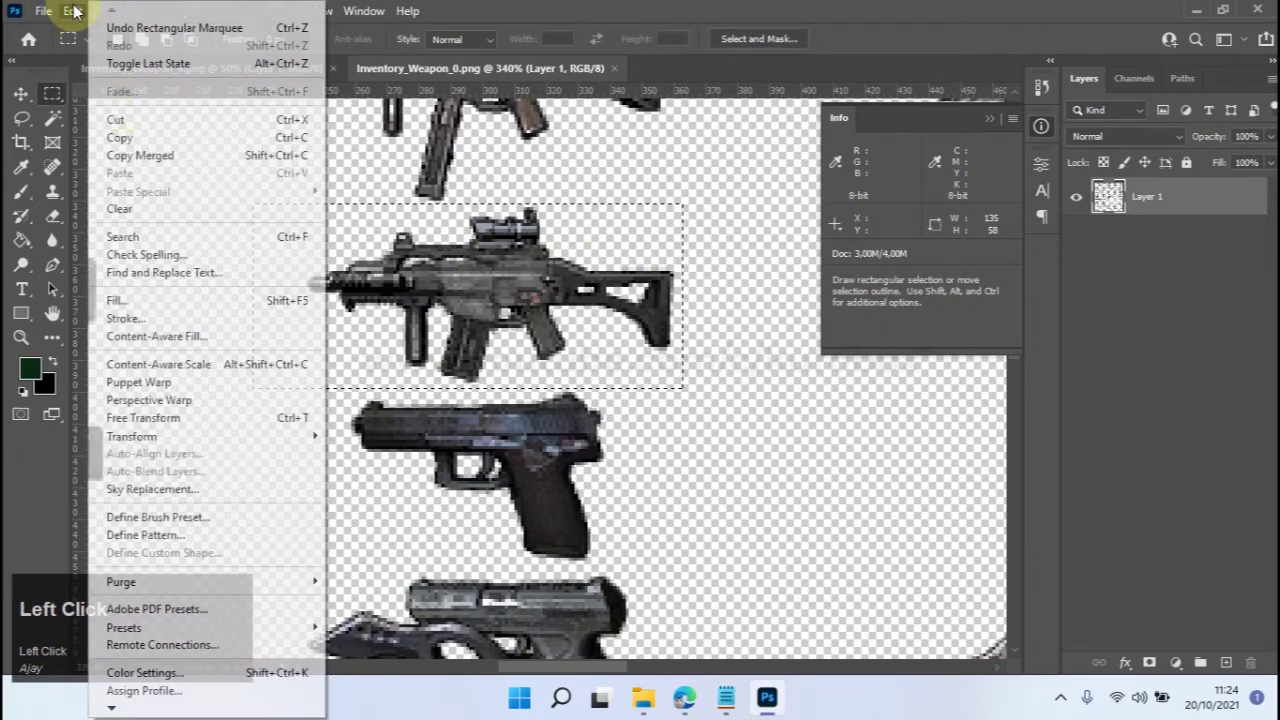
pyautogui.click(120, 134)
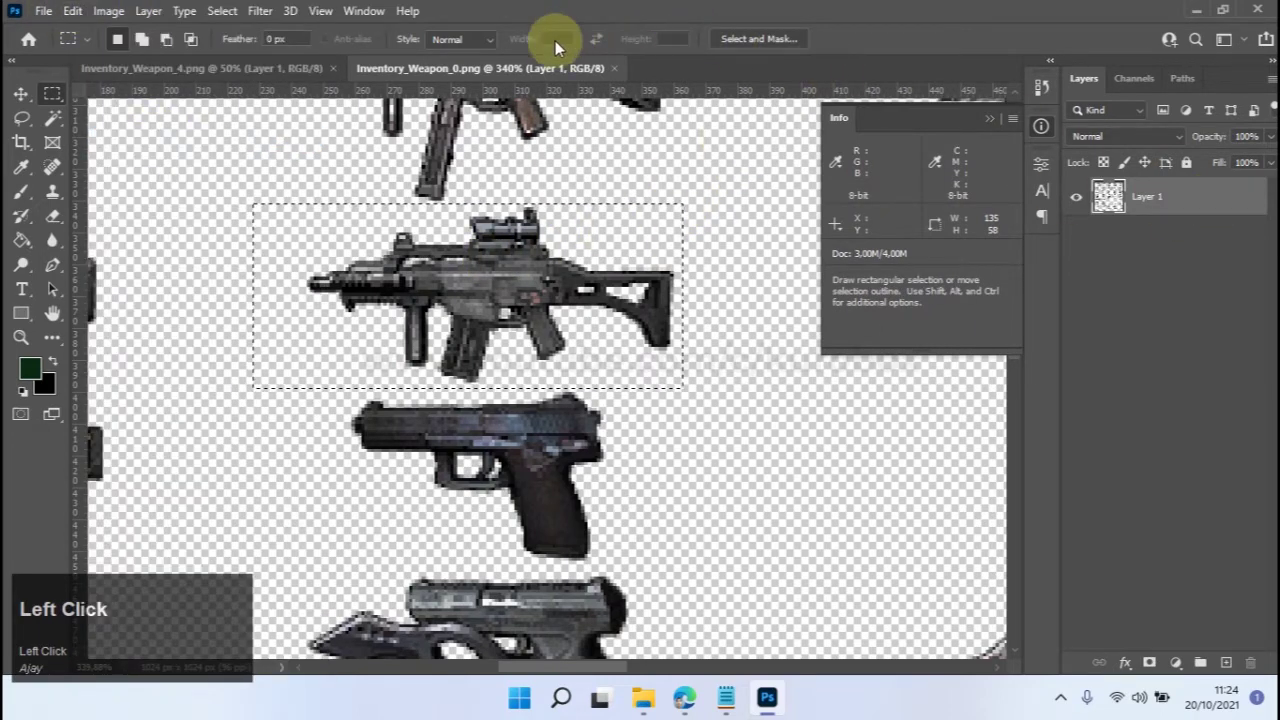
pyautogui.click(210, 68)
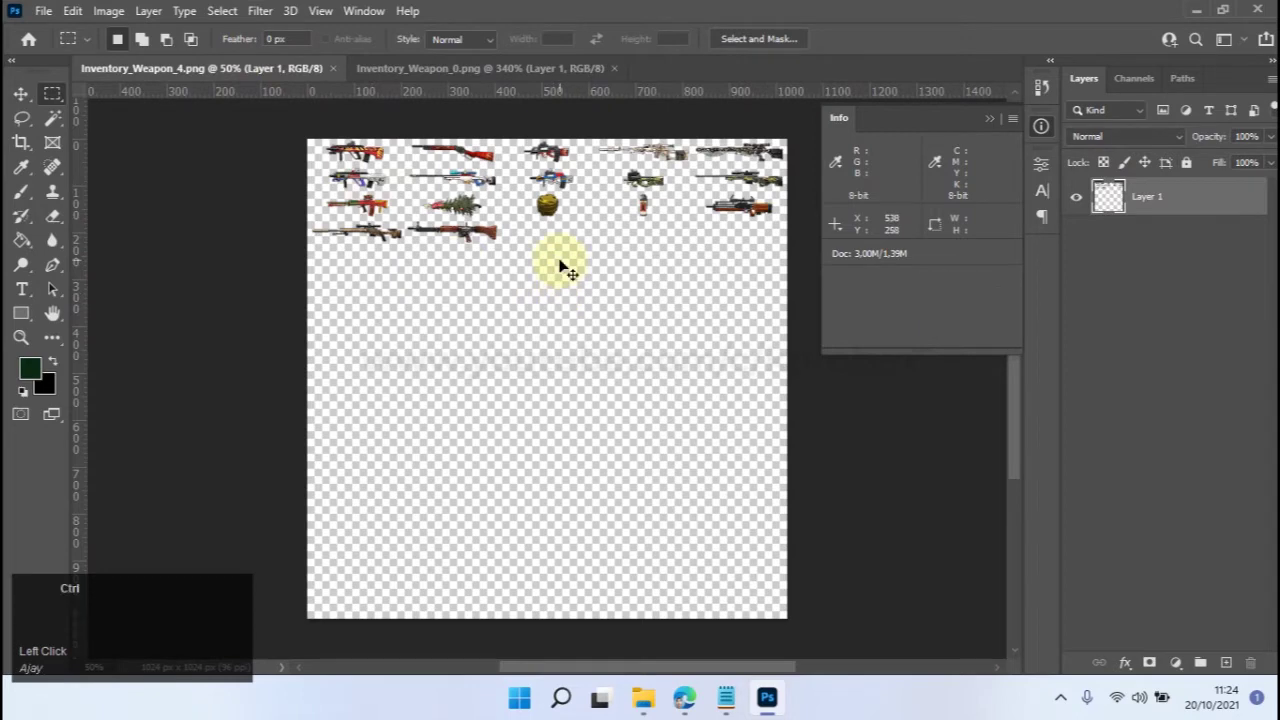
# Paste the G36C rifle into Inventory_Weapon_4 and move it up to the icon rows.
pyautogui.hotkey('ctrl', 'v')
pyautogui.hscroll(-2, 559, 260)
pyautogui.scroll(2, 559, 260)
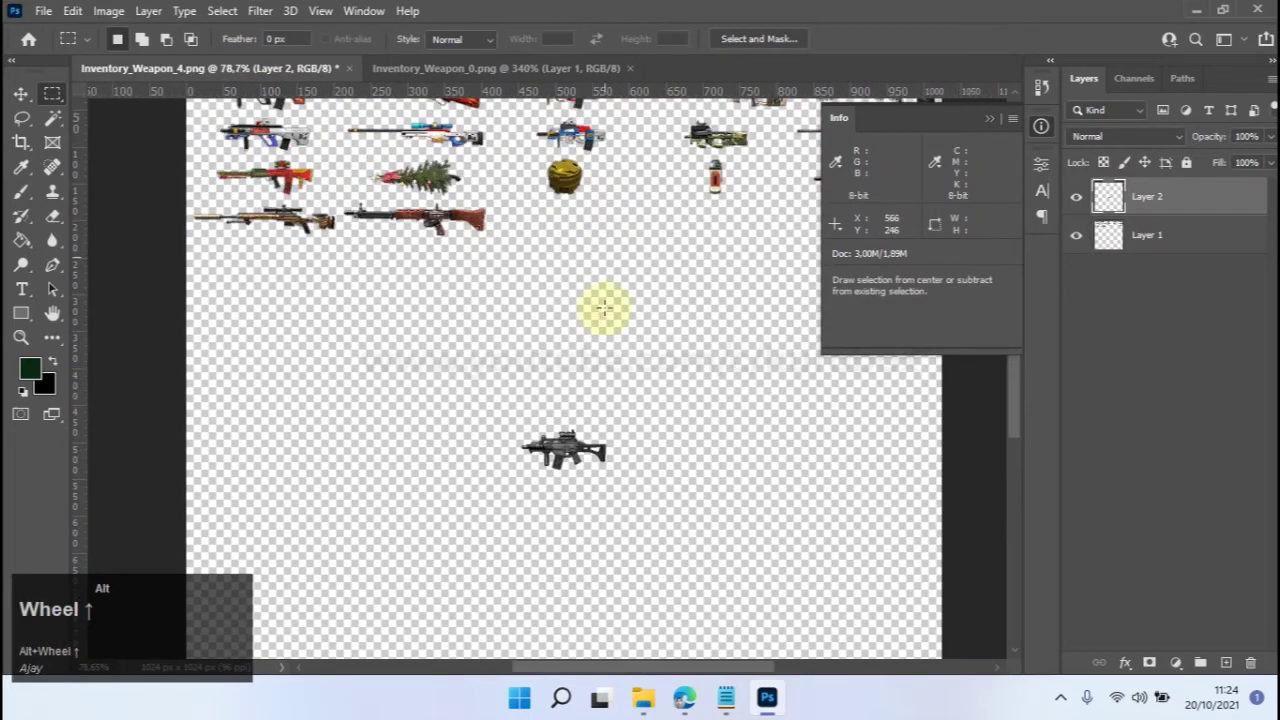
pyautogui.click(21, 94)
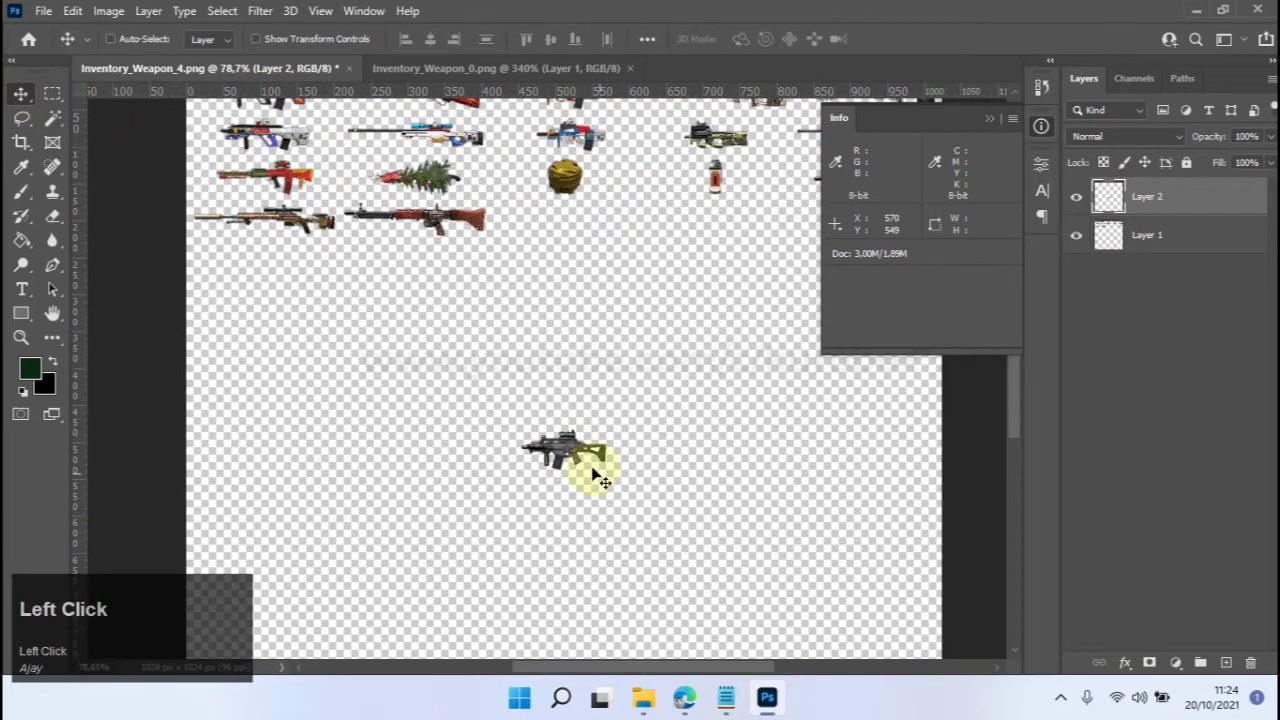
pyautogui.moveTo(581, 469); pyautogui.dragTo(584, 306)
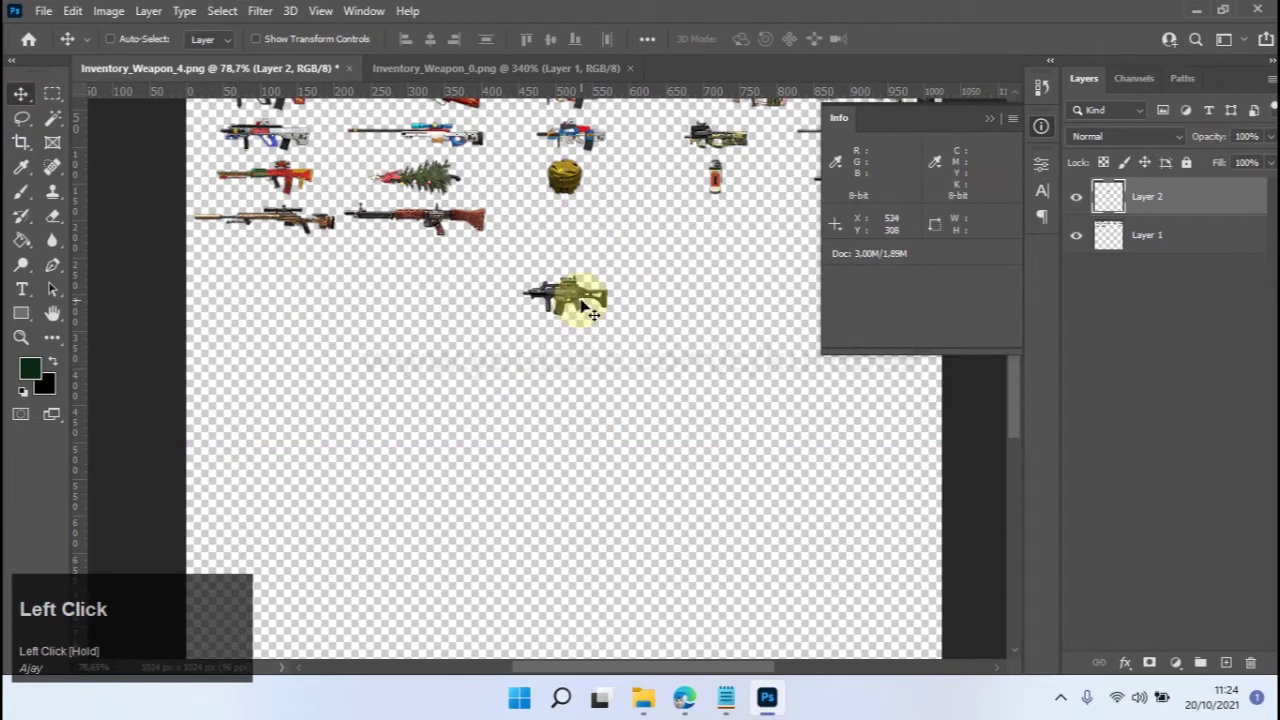
pyautogui.click(1218, 240)
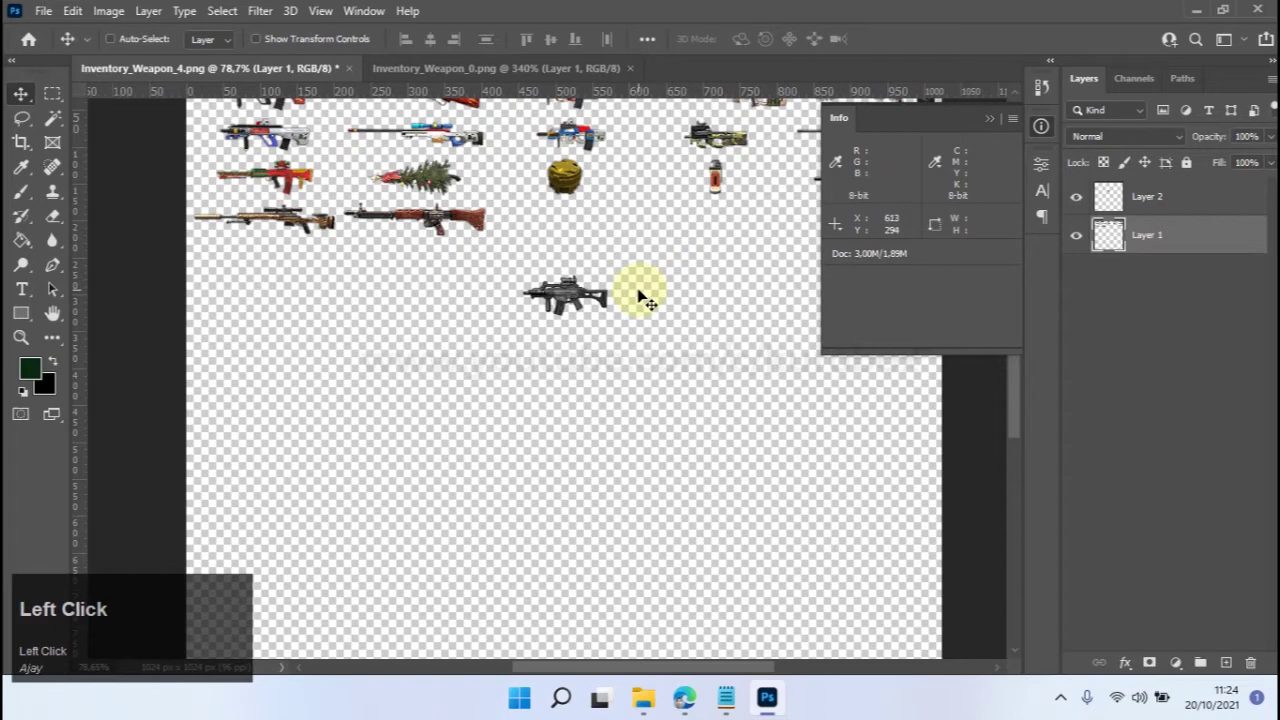
pyautogui.keyDown('alt'); pyautogui.scroll(2, 615, 235); pyautogui.keyUp('alt')
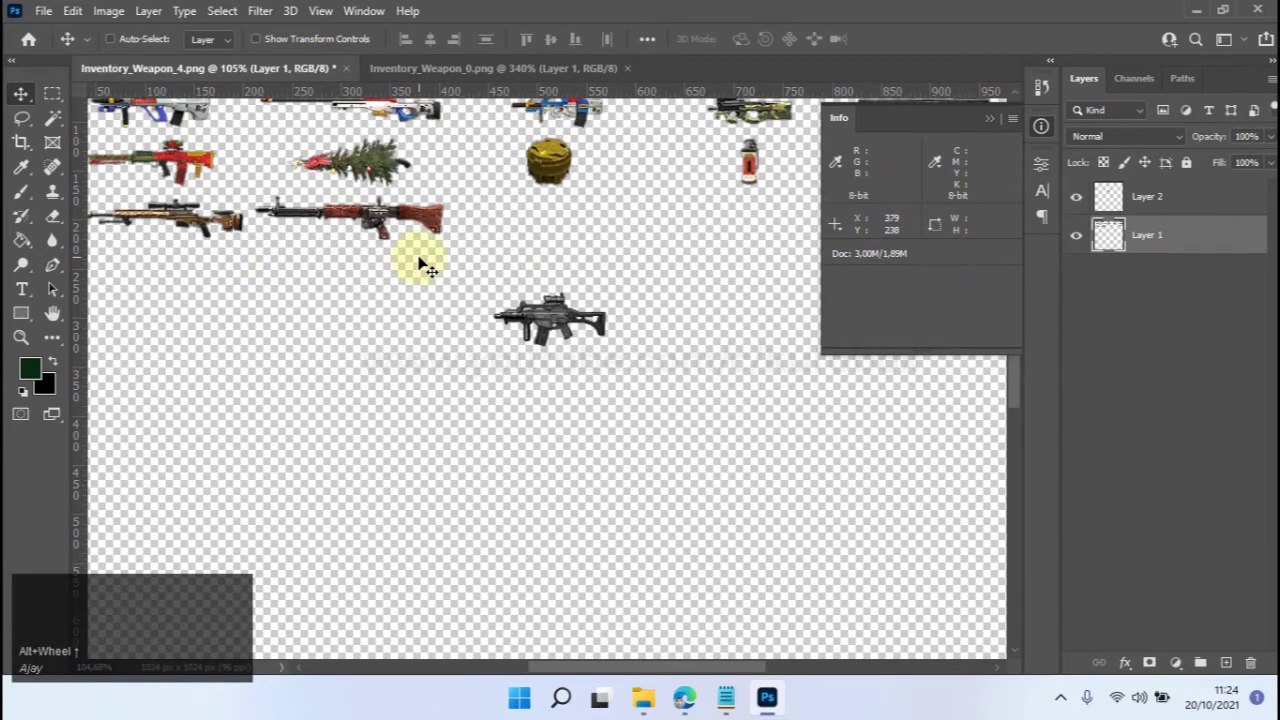
# Create a 205 × 57 px rectangle, changing i_g36c_fire's width from 117 to 205 in list.
pyautogui.click(21, 314)
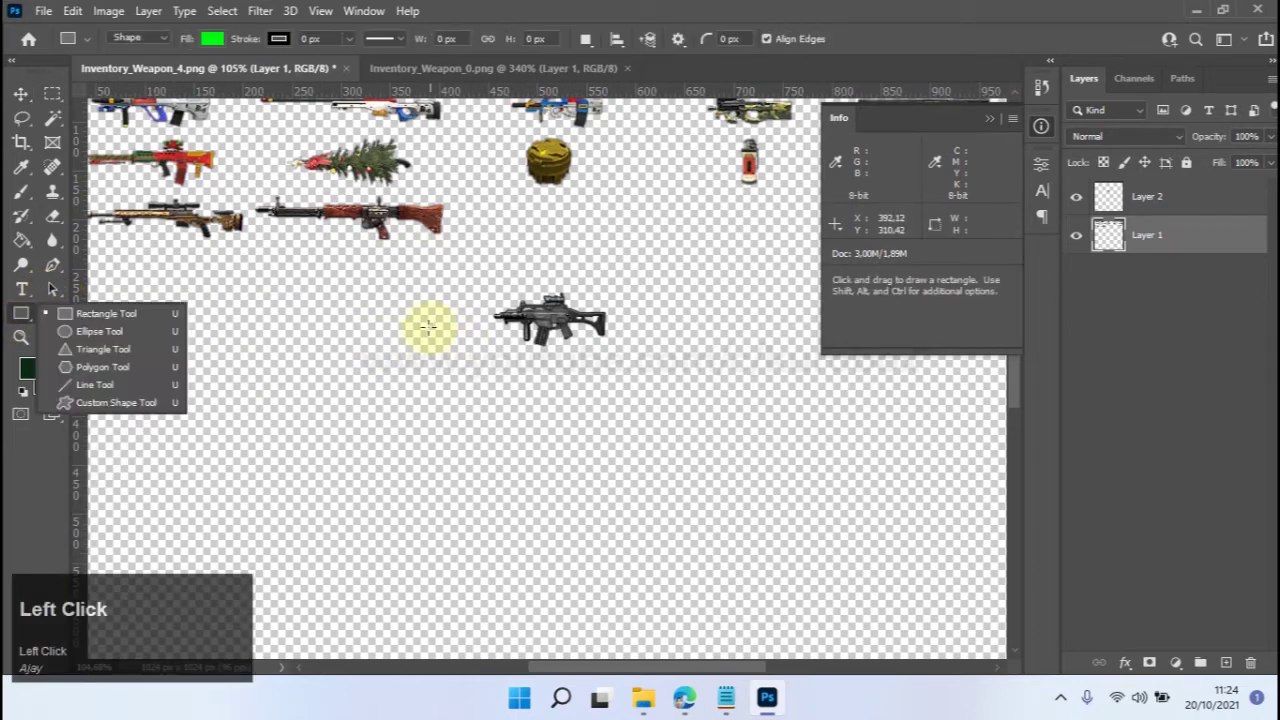
pyautogui.click(428, 326)
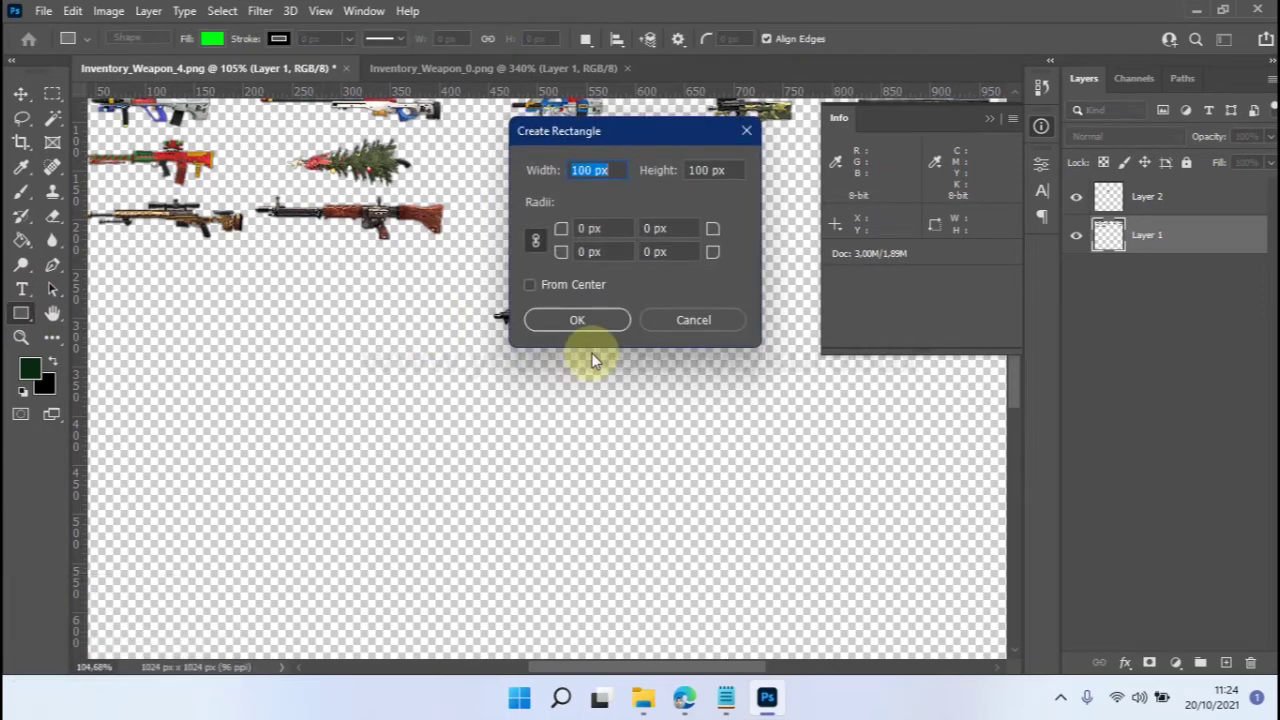
pyautogui.write('205')
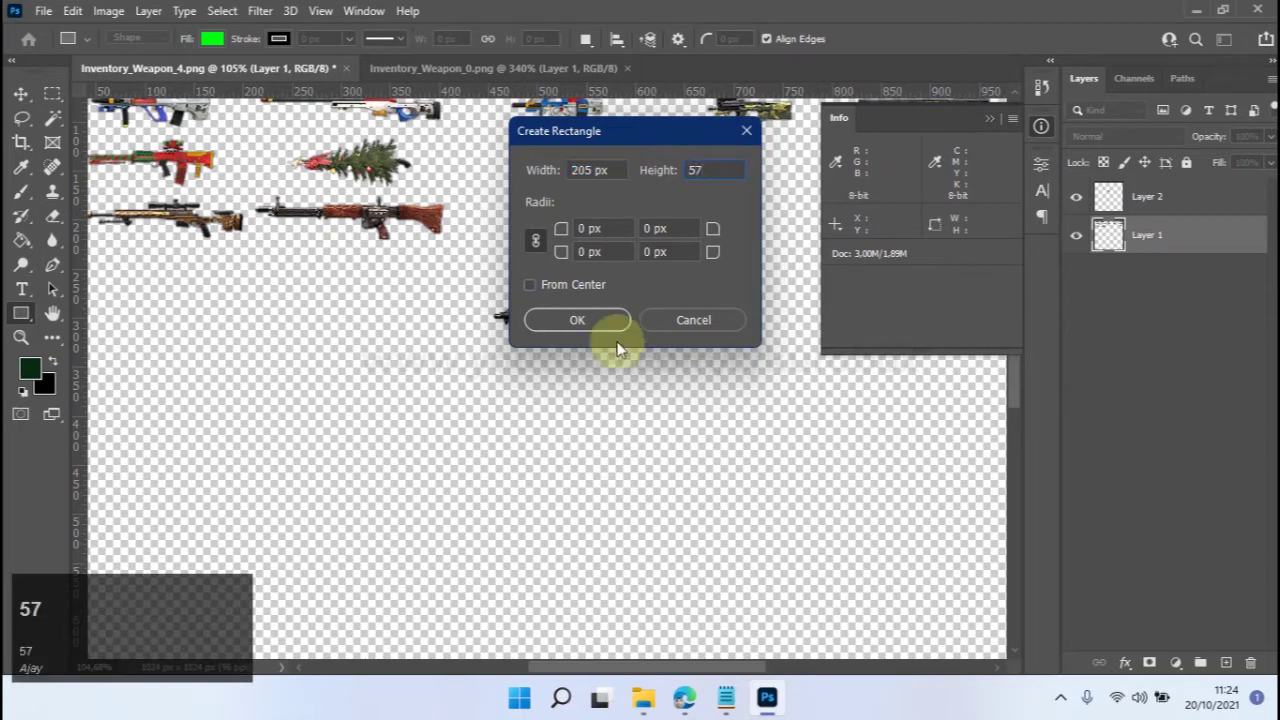
pyautogui.moveTo(727, 713)
pyautogui.click(730, 698)
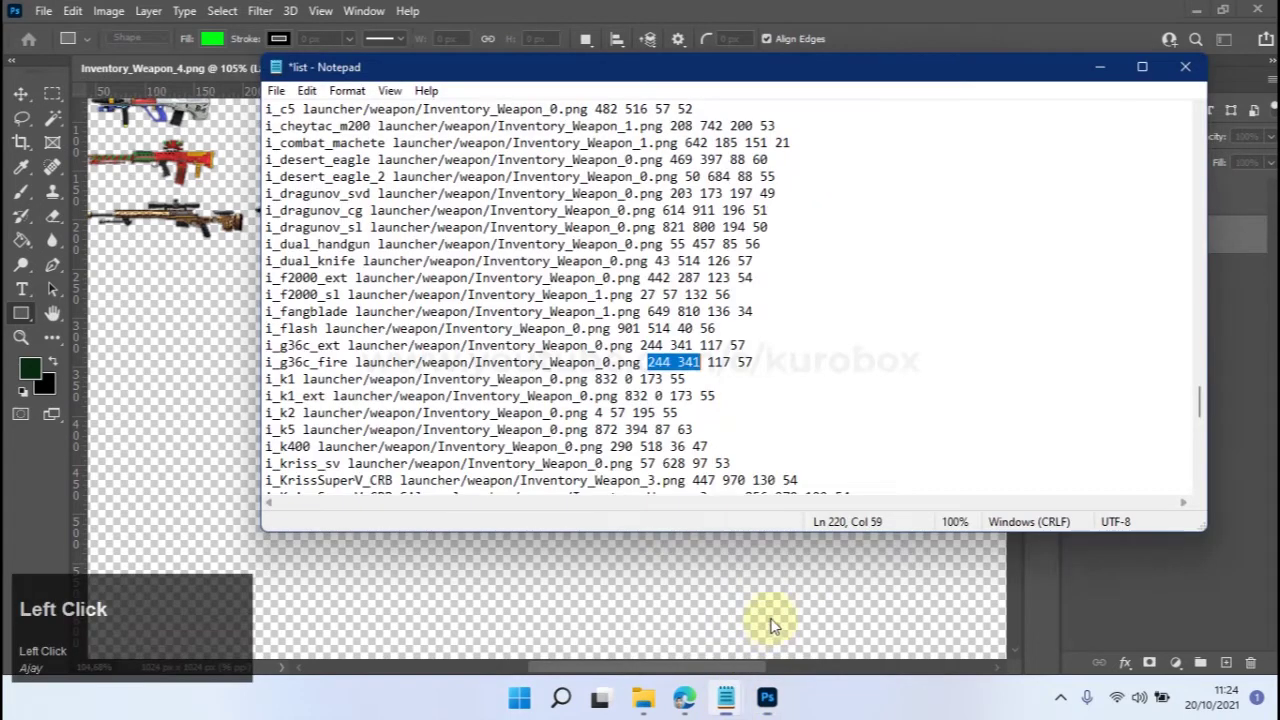
pyautogui.click(714, 362)
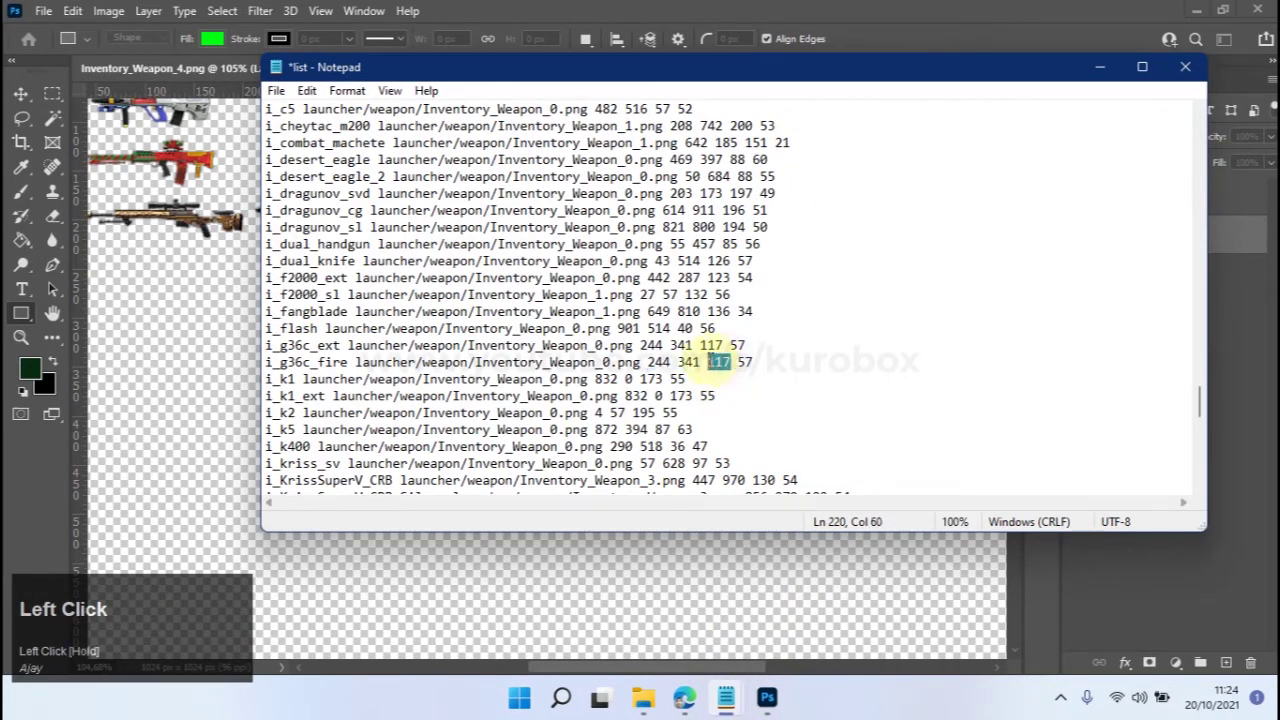
pyautogui.write('205')
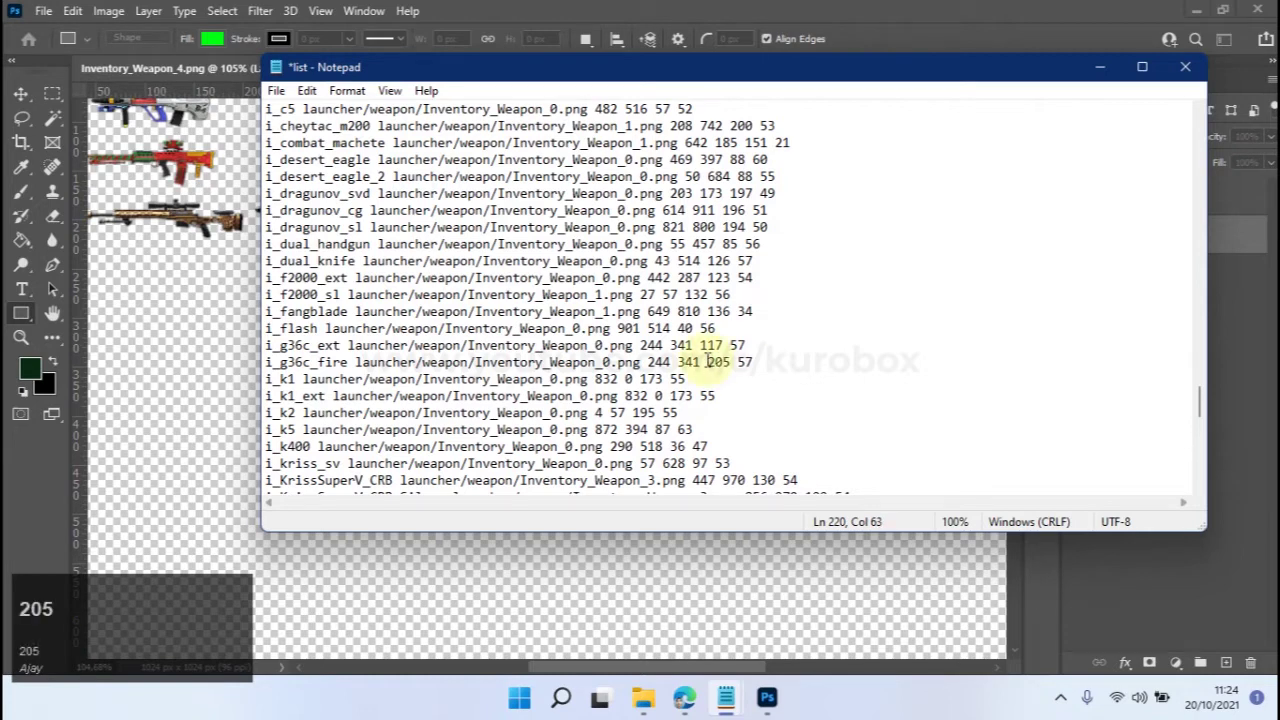
pyautogui.click(1101, 72)
pyautogui.click(649, 198)
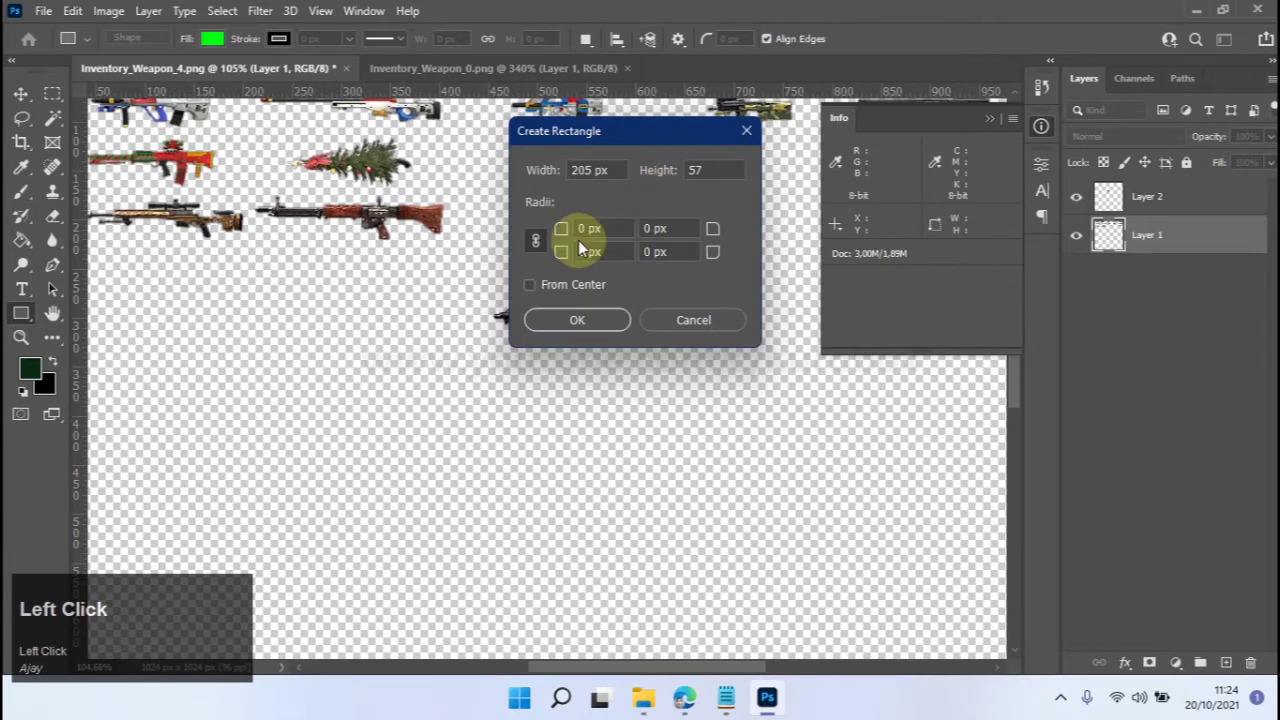
pyautogui.click(578, 318)
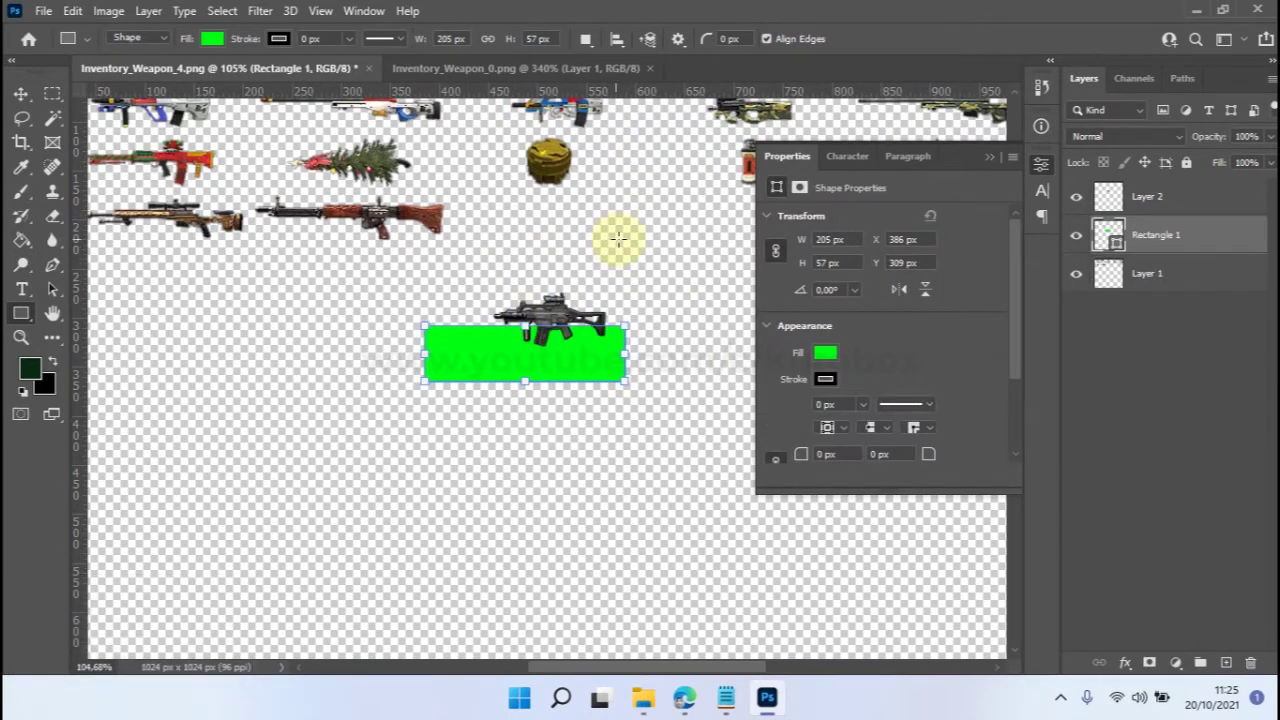
# With the Move tool, drag the green 205 × 57 px rectangle to X 410, Y 170 beside the guns.
pyautogui.scroll(-2, 578, 177)
pyautogui.scroll(3, 572, 177)
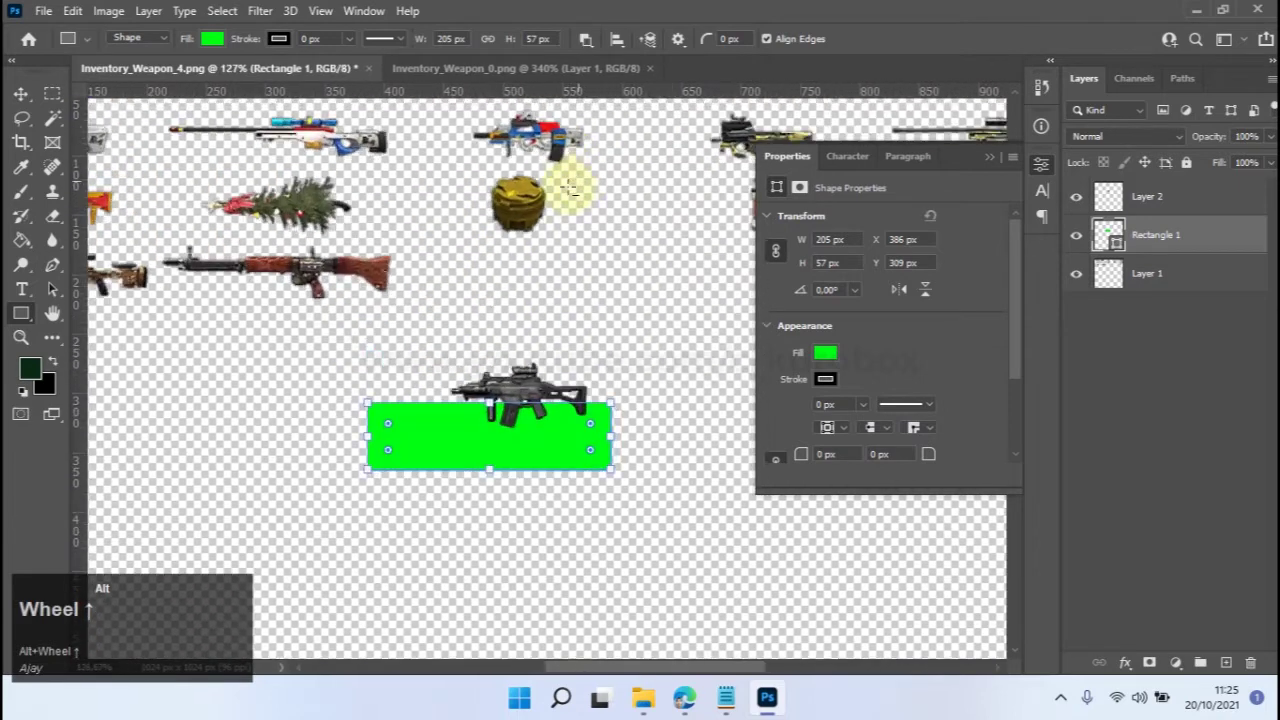
pyautogui.click(21, 94)
pyautogui.moveTo(543, 466); pyautogui.dragTo(600, 281)
pyautogui.scroll(3, 494, 246)
pyautogui.scroll(1, 494, 246)
pyautogui.scroll(-4, 361, 319)
pyautogui.scroll(2, 465, 348)
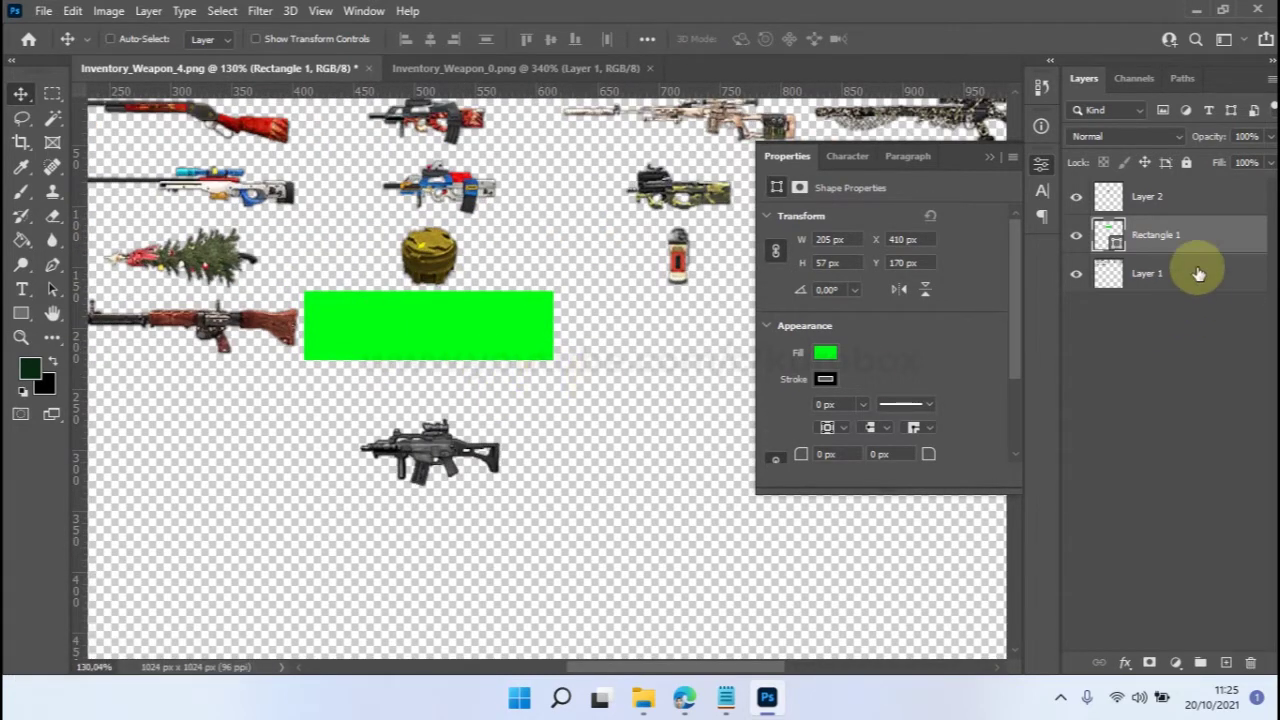
# Select Layer 2 and drag the G36C rifle up onto the middle of the green rectangle.
pyautogui.click(1205, 196)
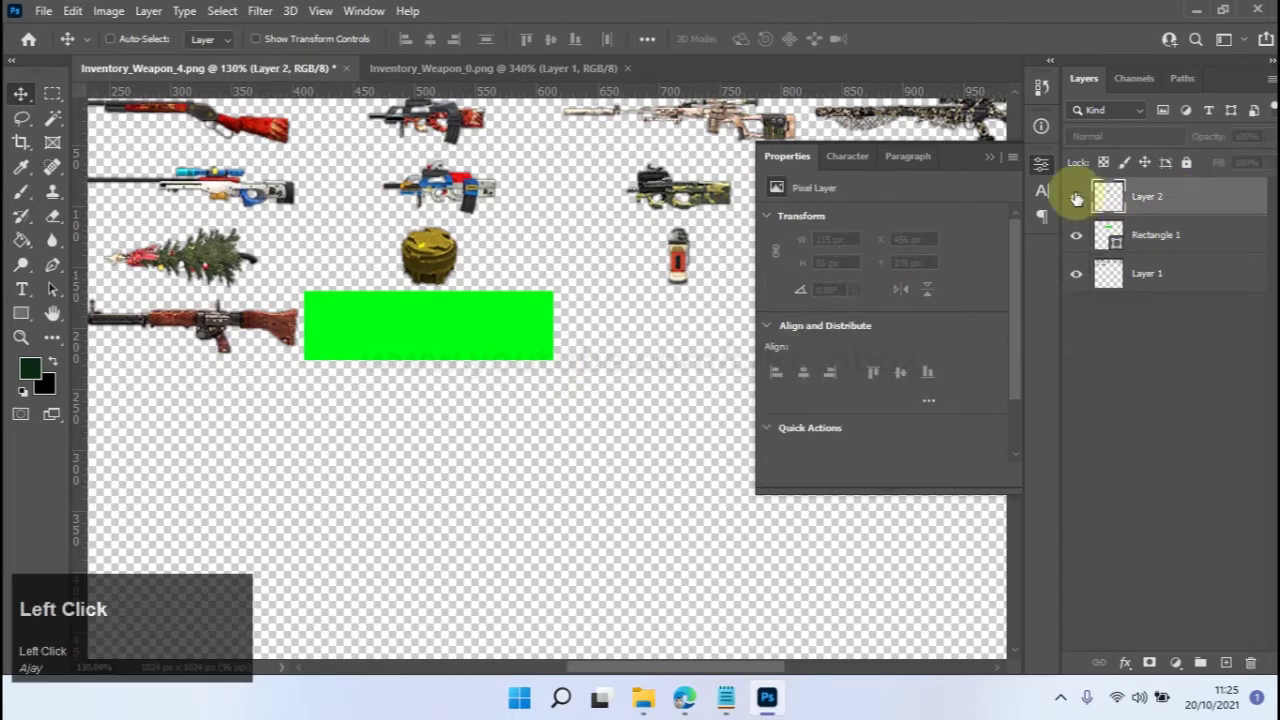
pyautogui.moveTo(455, 458); pyautogui.dragTo(450, 330)
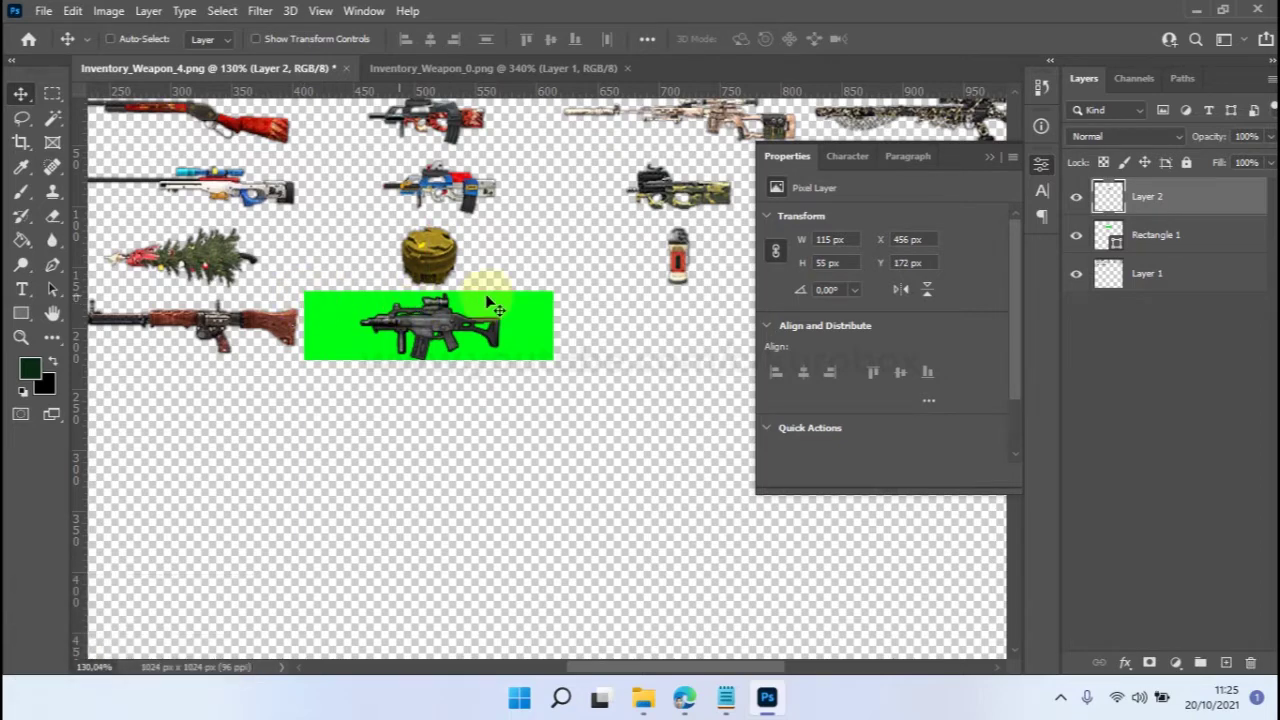
pyautogui.click(727, 706)
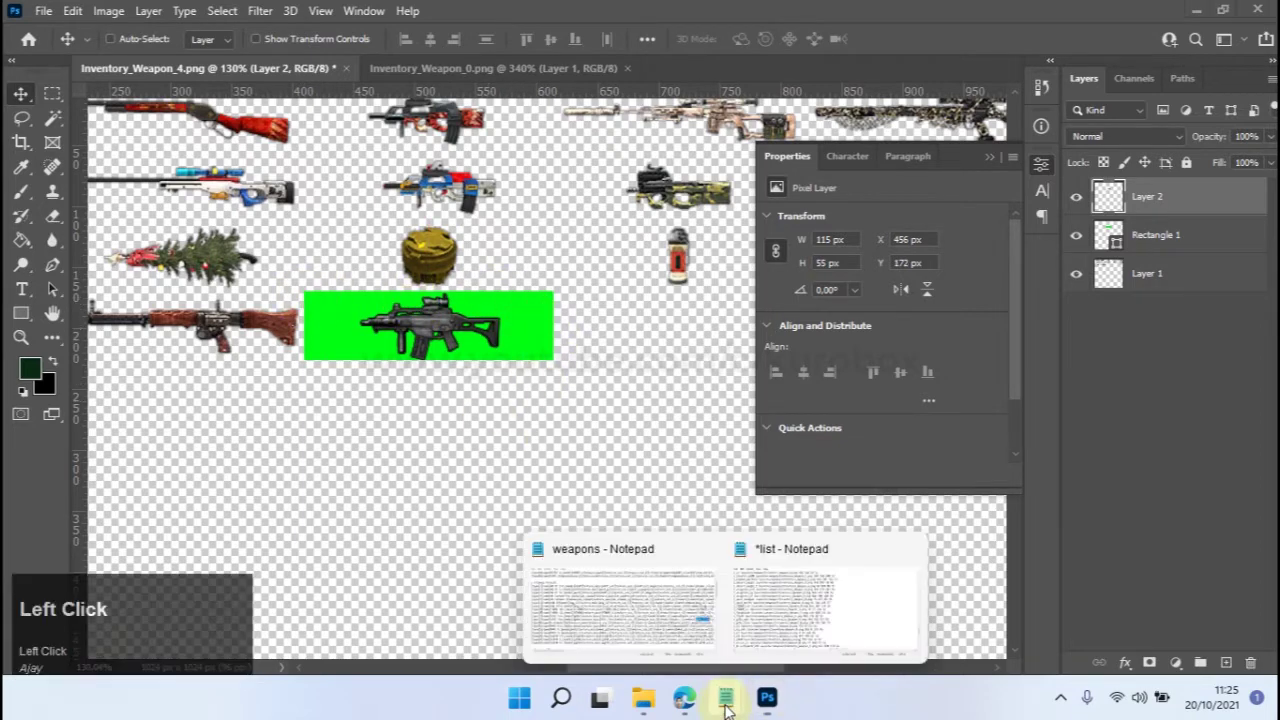
pyautogui.click(808, 608)
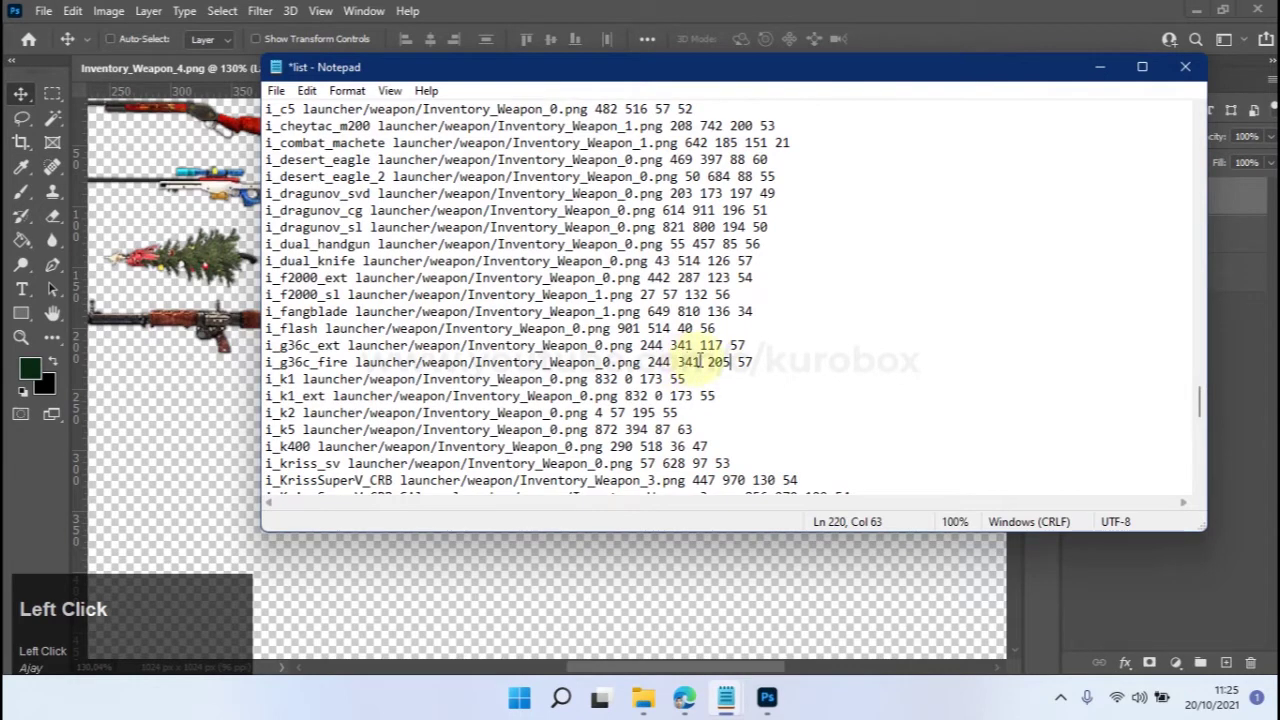
pyautogui.click(780, 14)
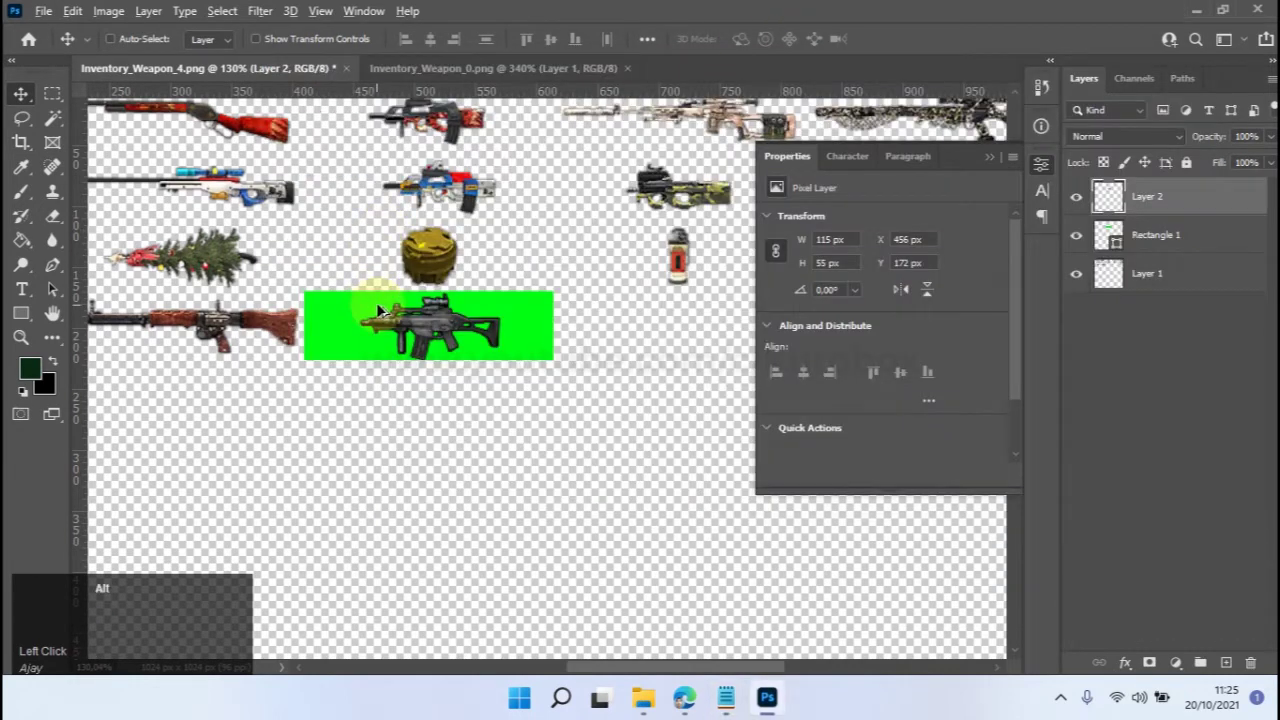
pyautogui.scroll(3, 378, 311)
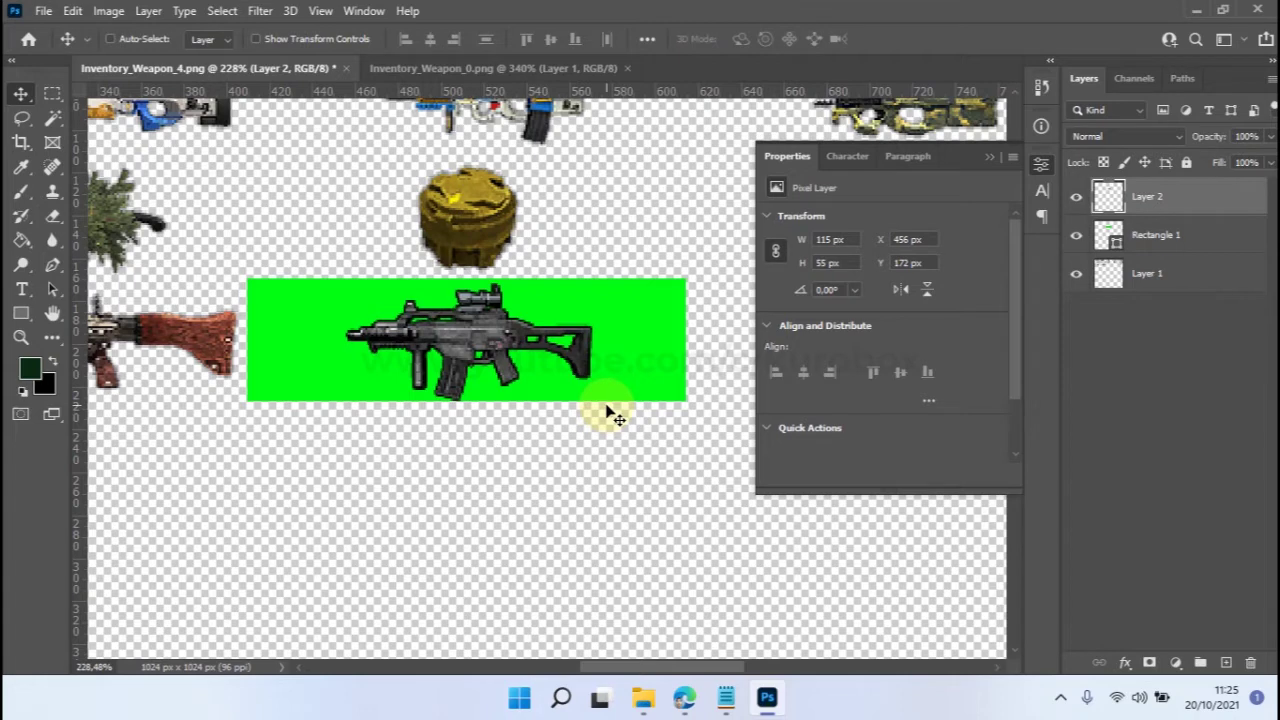
pyautogui.moveTo(474, 353); pyautogui.dragTo(580, 376)
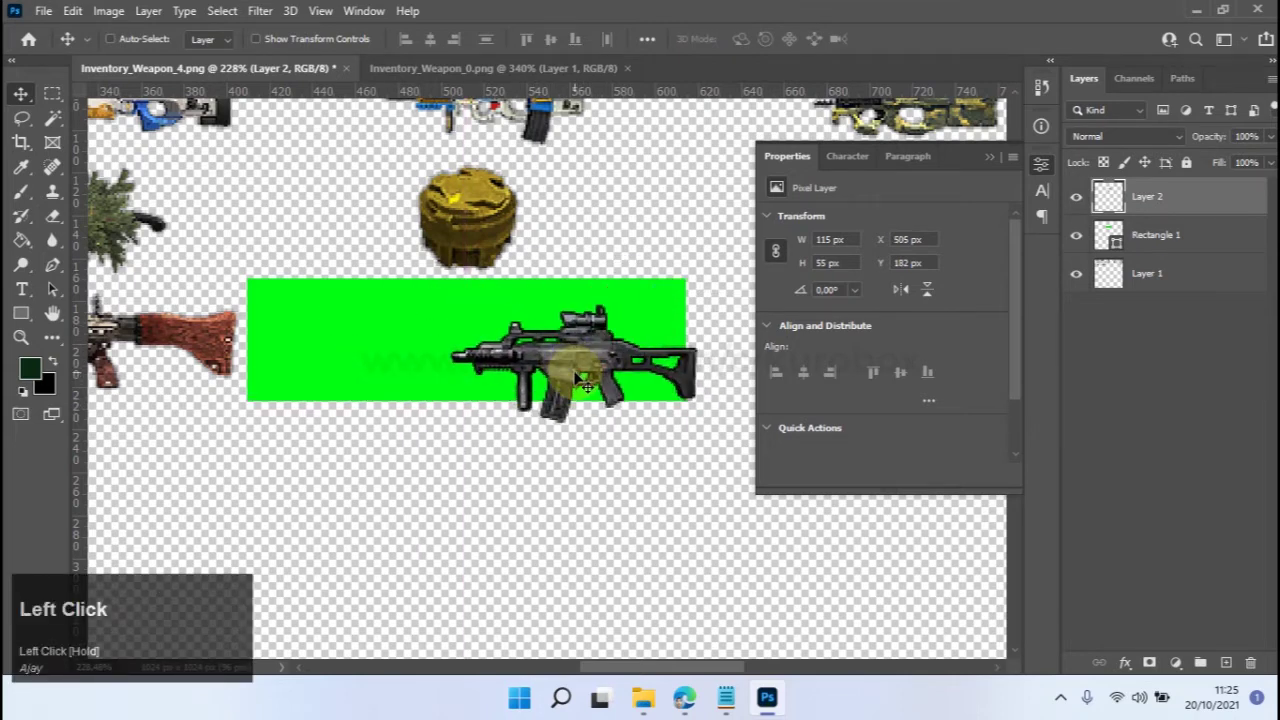
pyautogui.moveTo(580, 378); pyautogui.dragTo(490, 383)
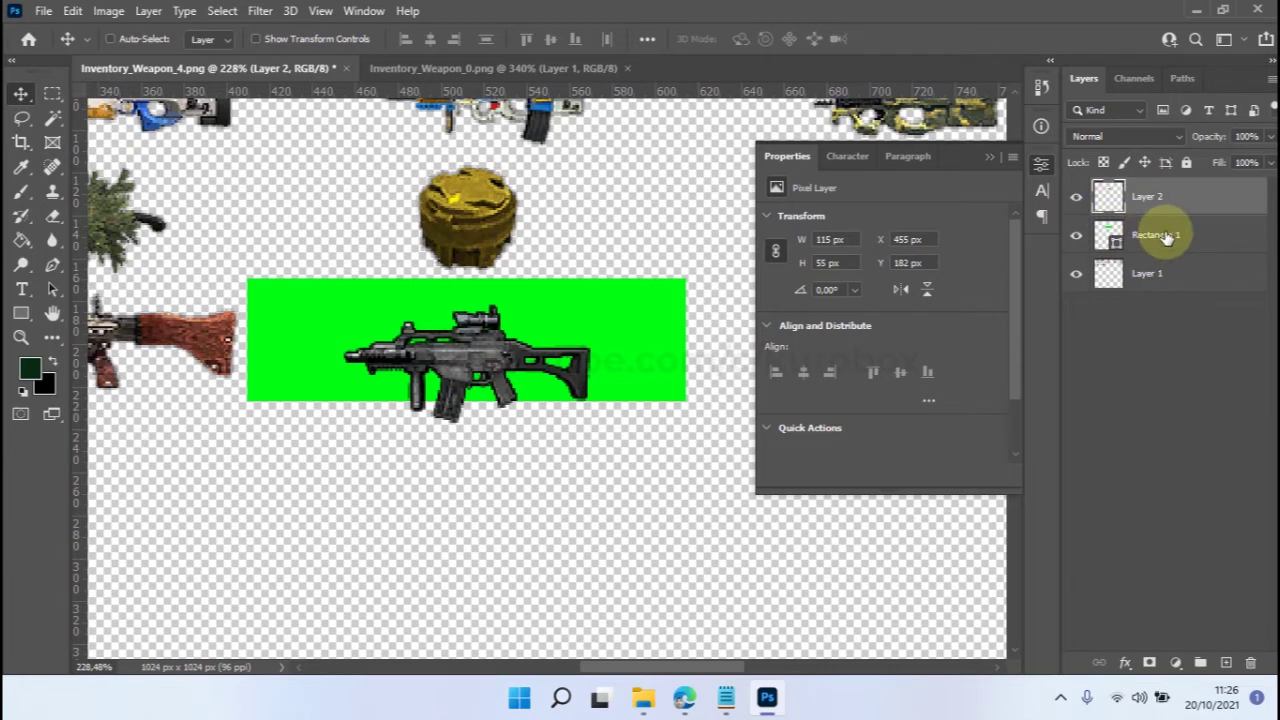
# Load Rectangle 1 as a selection, align the rifle to its vertical and horizontal centres, then deselect.
pyautogui.moveTo(1106, 200); pyautogui.dragTo(1114, 240)
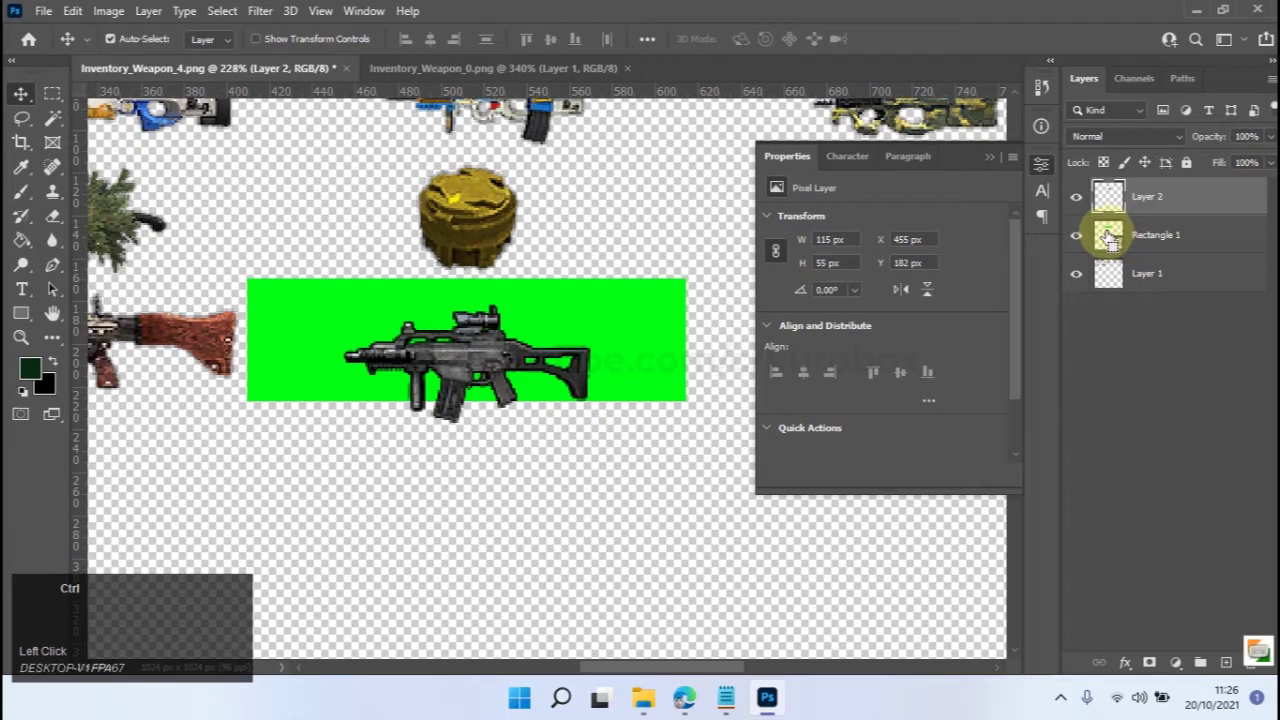
pyautogui.keyDown('ctrl'); pyautogui.click(1109, 238); pyautogui.keyUp('ctrl')
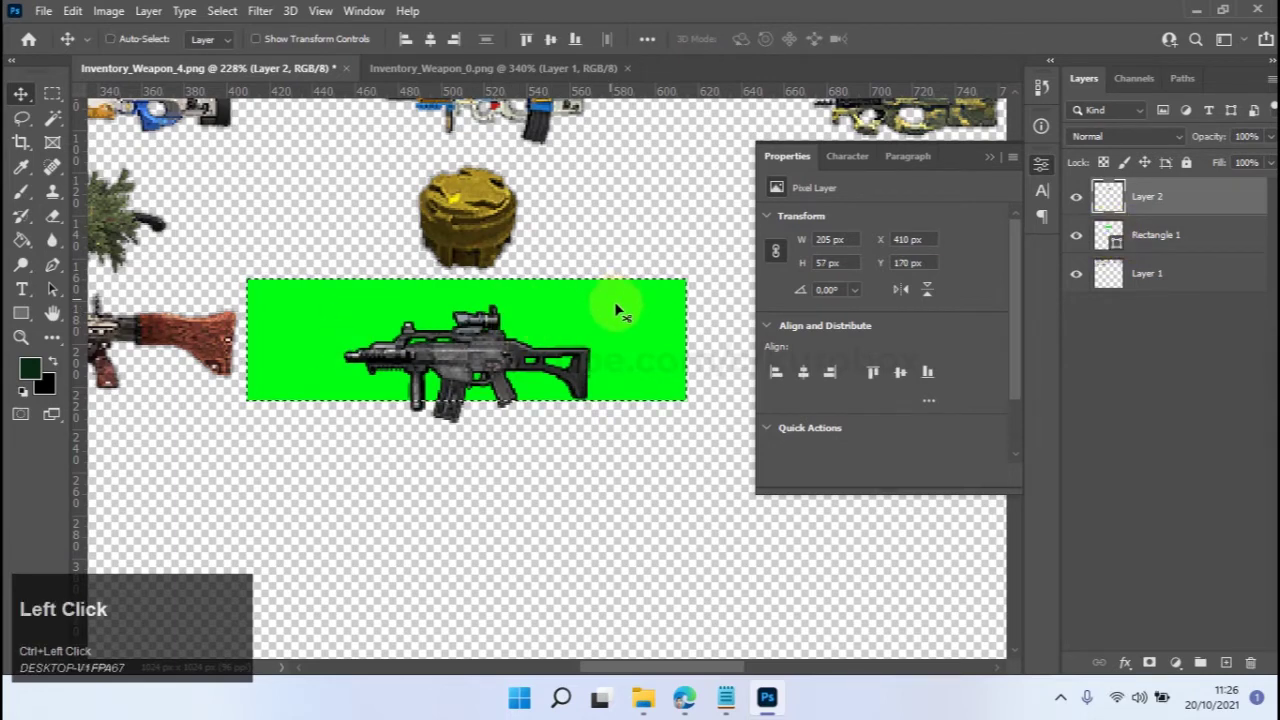
pyautogui.click(554, 46)
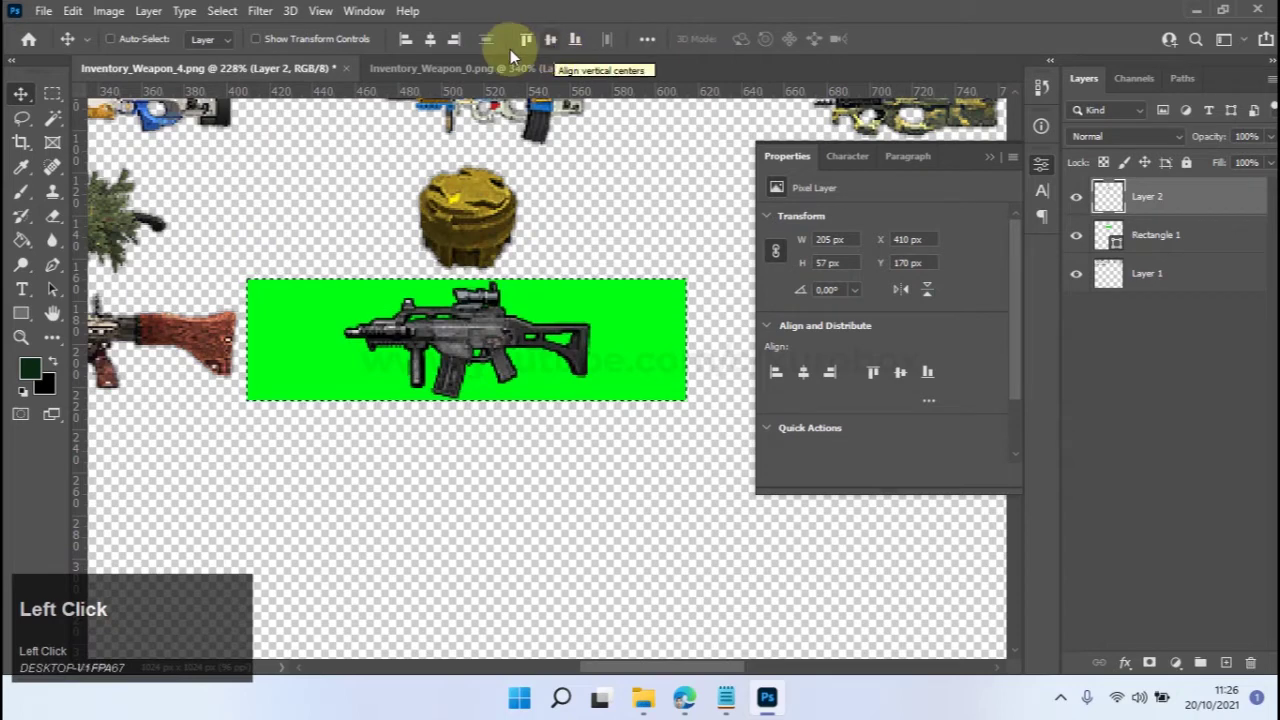
pyautogui.click(429, 40)
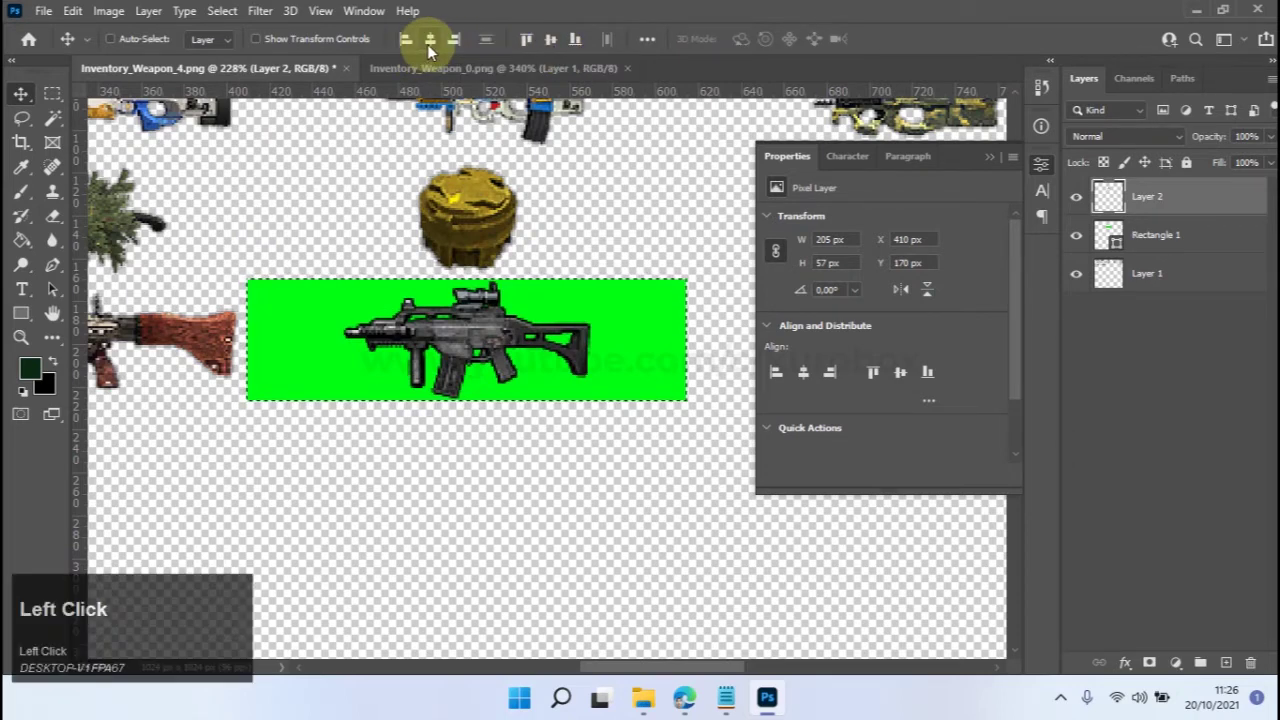
pyautogui.click(52, 93)
pyautogui.click(361, 197)
# Close the Inventory_Weapon_0.png document.
pyautogui.scroll(-5, 526, 299)
pyautogui.scroll(5, 490, 318)
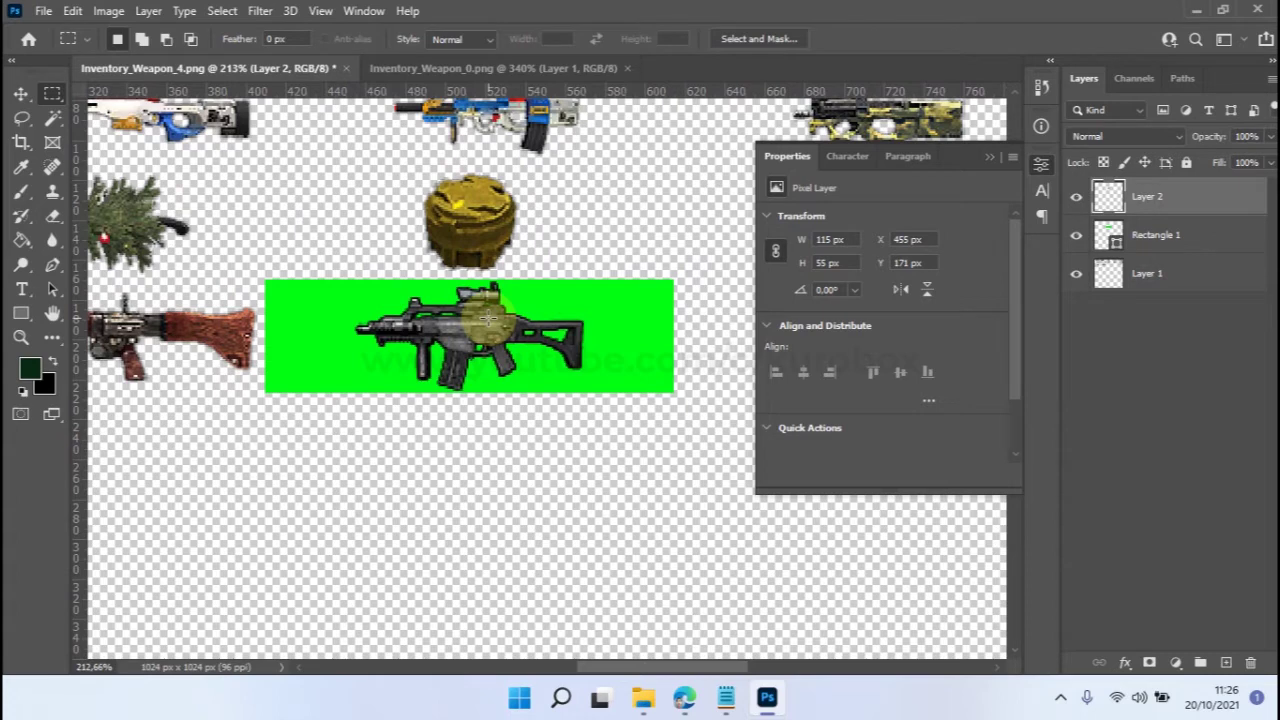
pyautogui.click(627, 68)
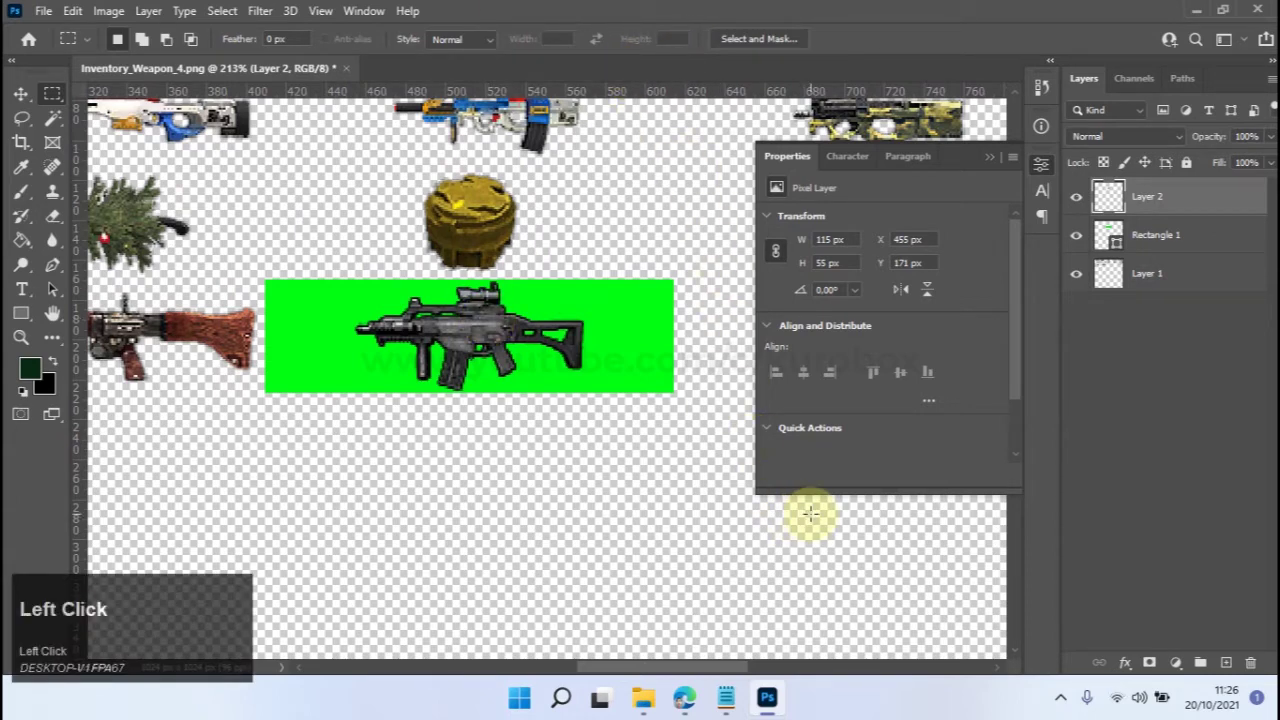
# Copy the 1680 × 1050 bWNKzy.jpg space wallpaper from Edge and return to Photoshop.
pyautogui.moveTo(684, 697)
pyautogui.click(771, 545)
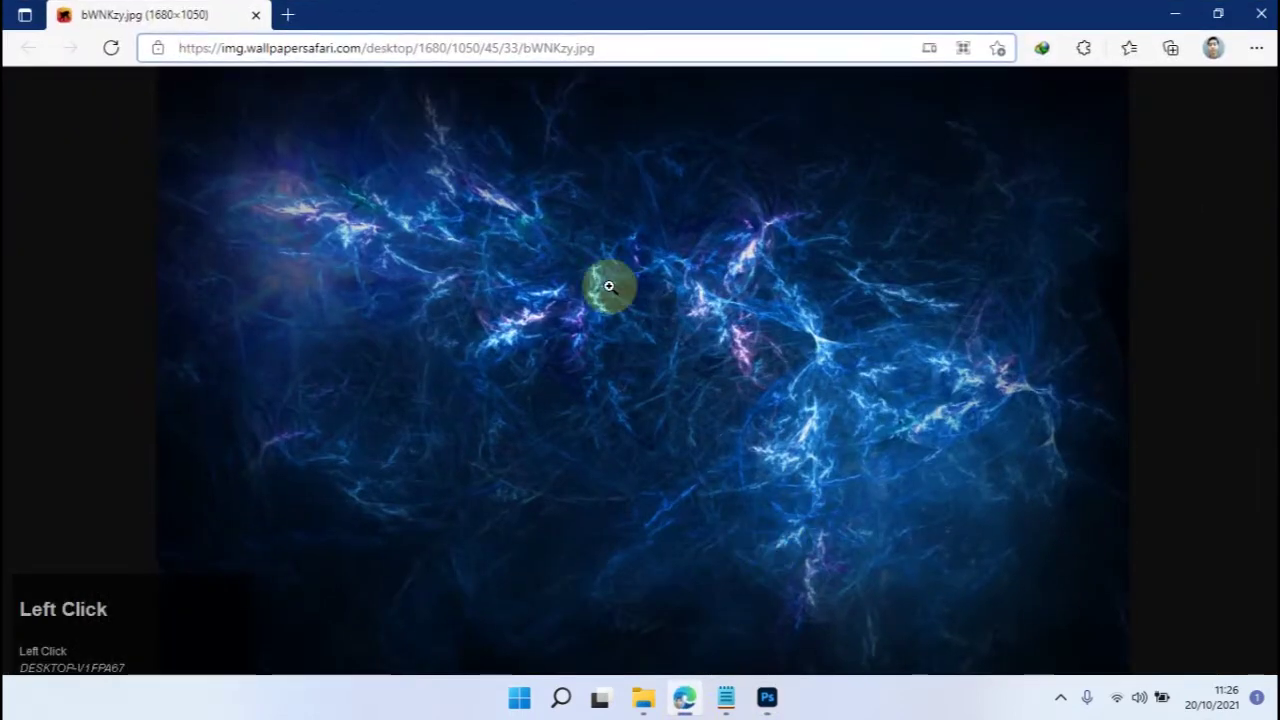
pyautogui.rightClick(609, 287)
pyautogui.click(665, 352)
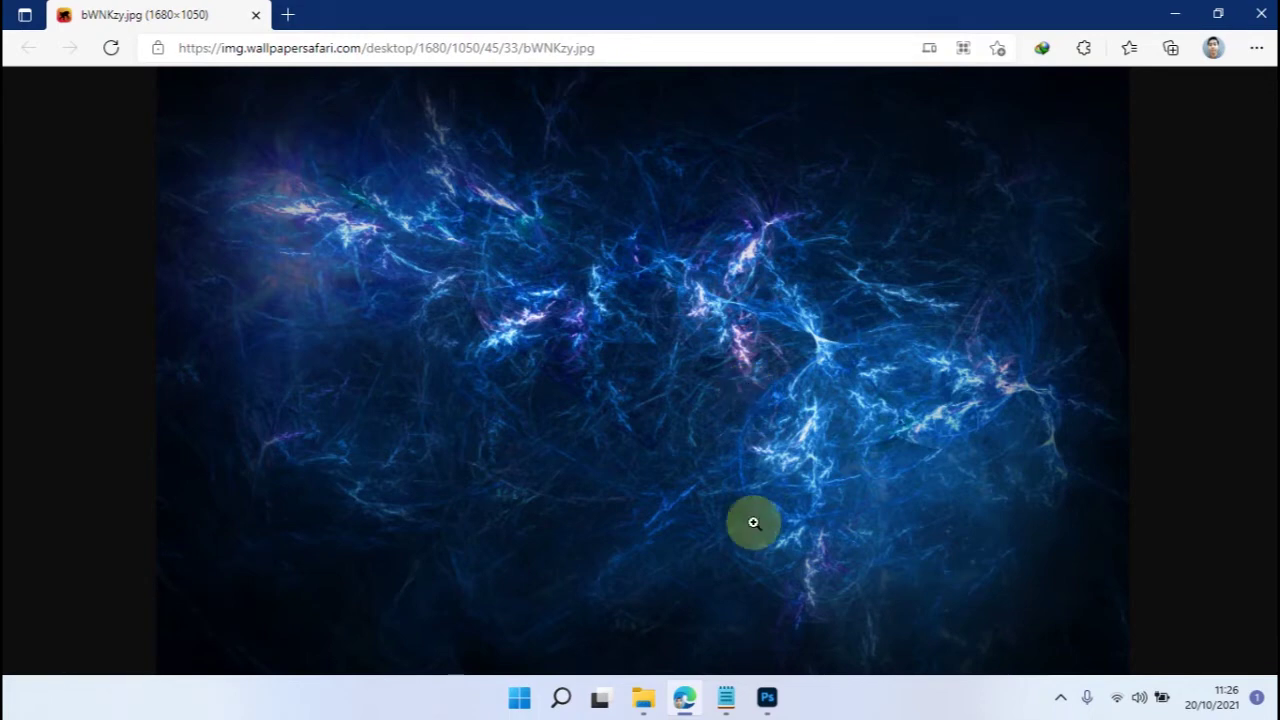
pyautogui.click(767, 697)
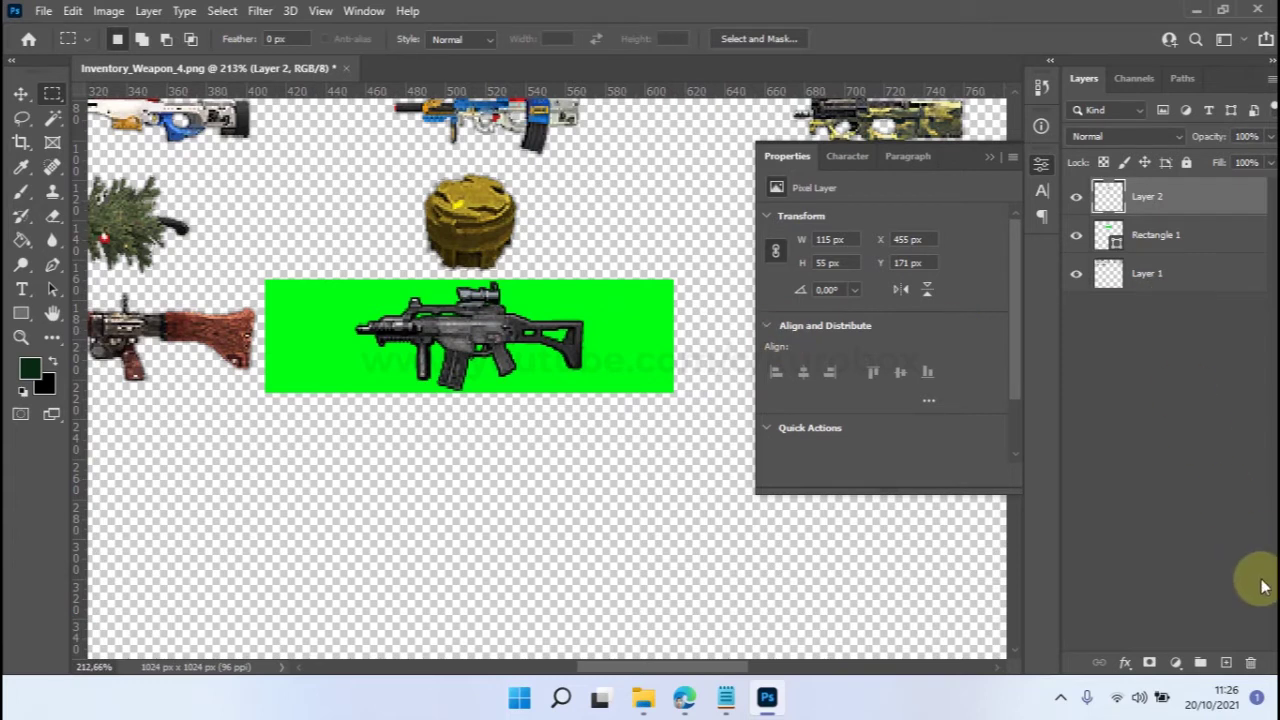
# Add a new clipped layer above the rifle and paste the blue wallpaper into it.
pyautogui.click(1227, 663)
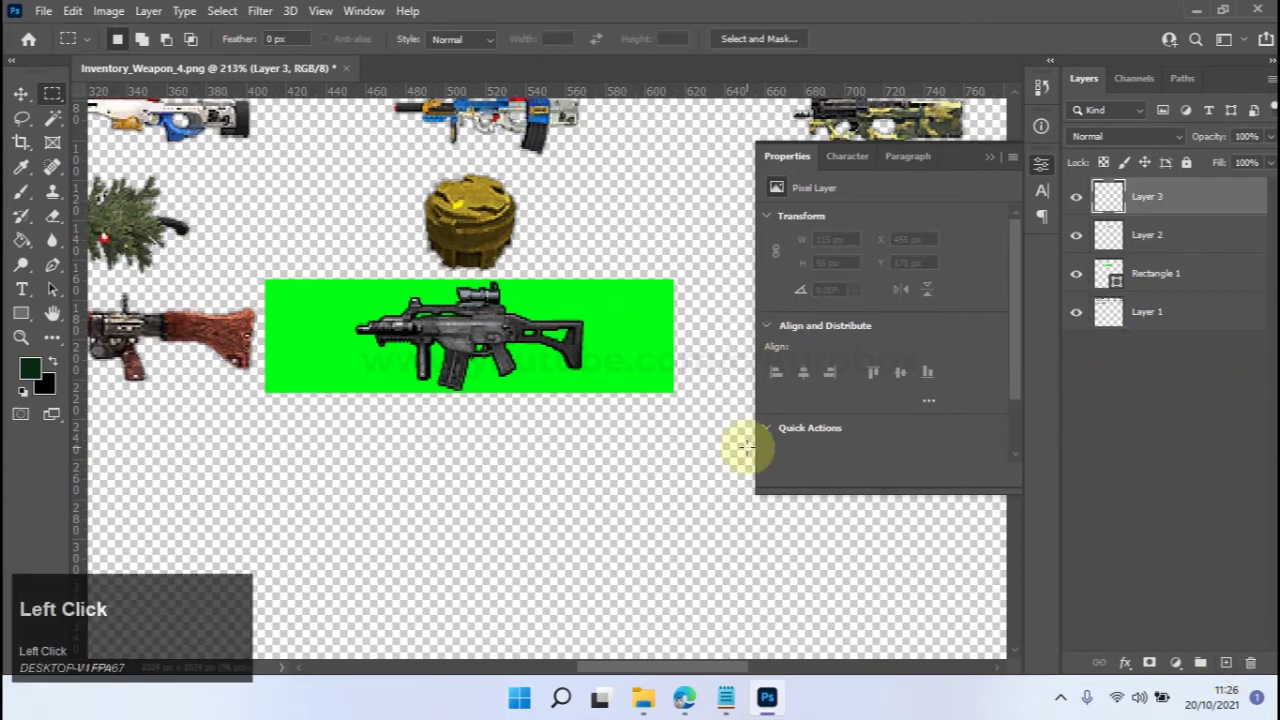
pyautogui.press('ctrl')
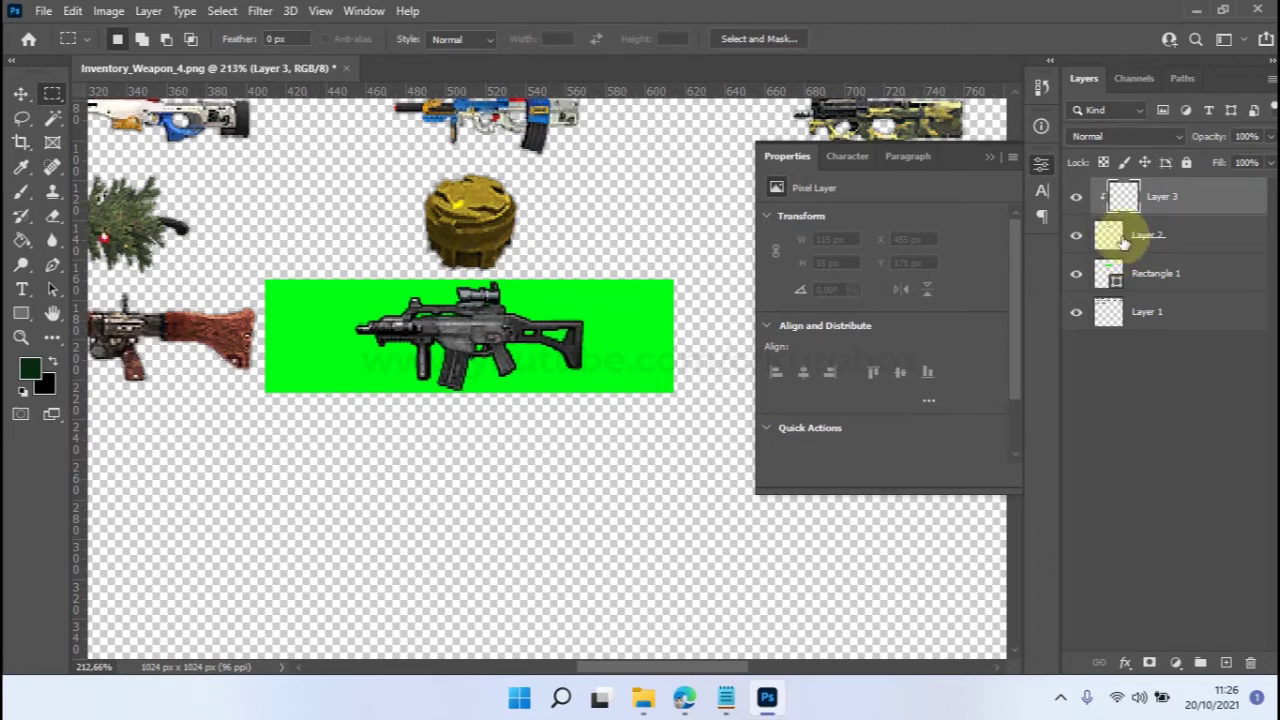
pyautogui.scroll(-3, 430, 370)
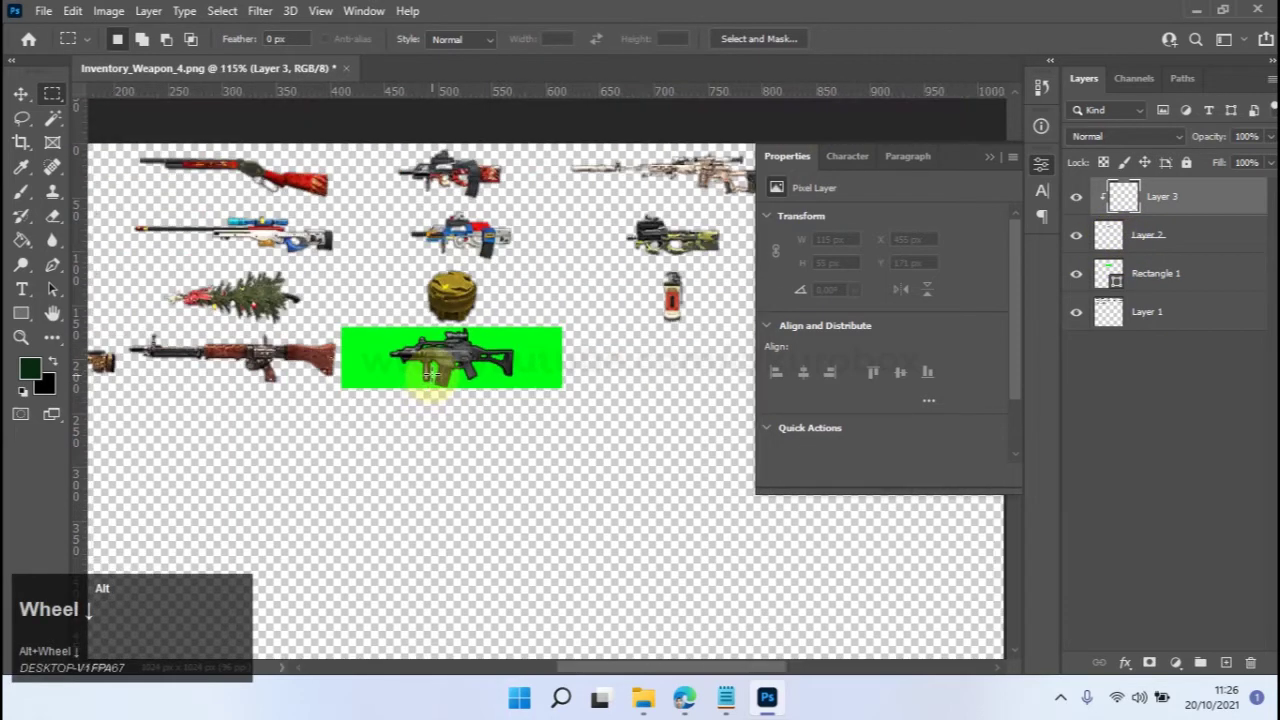
pyautogui.scroll(-2, 430, 370)
pyautogui.click(72, 10)
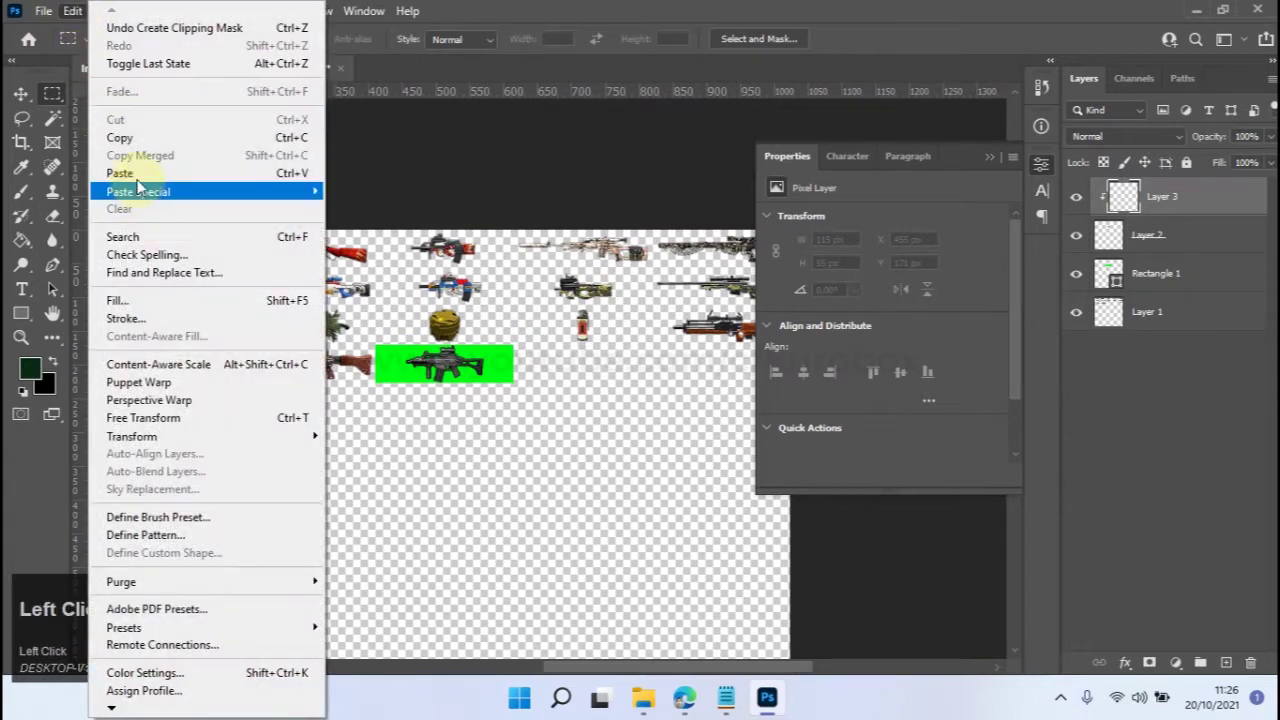
pyautogui.click(122, 173)
pyautogui.scroll(2, 447, 372)
pyautogui.scroll(3, 447, 372)
pyautogui.scroll(-6, 330, 360)
pyautogui.scroll(-1, 328, 358)
pyautogui.scroll(1, 209, 371)
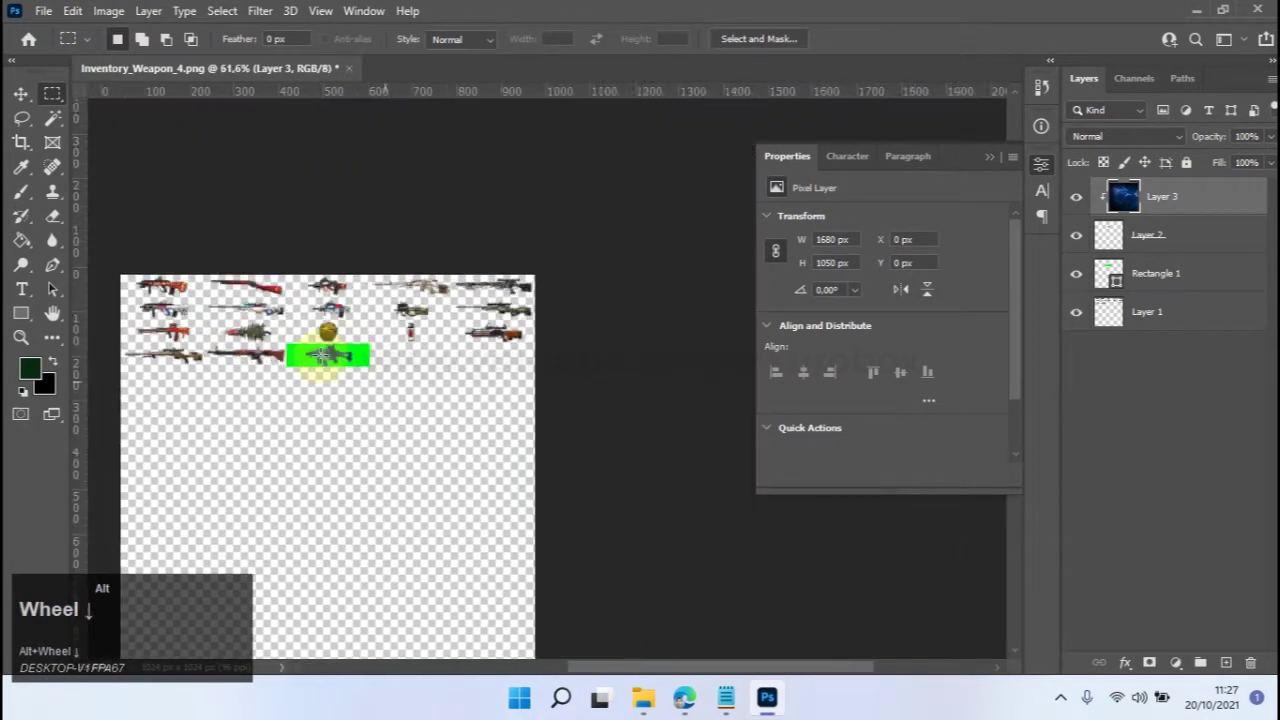
# Free-transform the pasted texture down to about 140 × 87 px over the gun and commit.
pyautogui.hotkey('ctrl', 't')
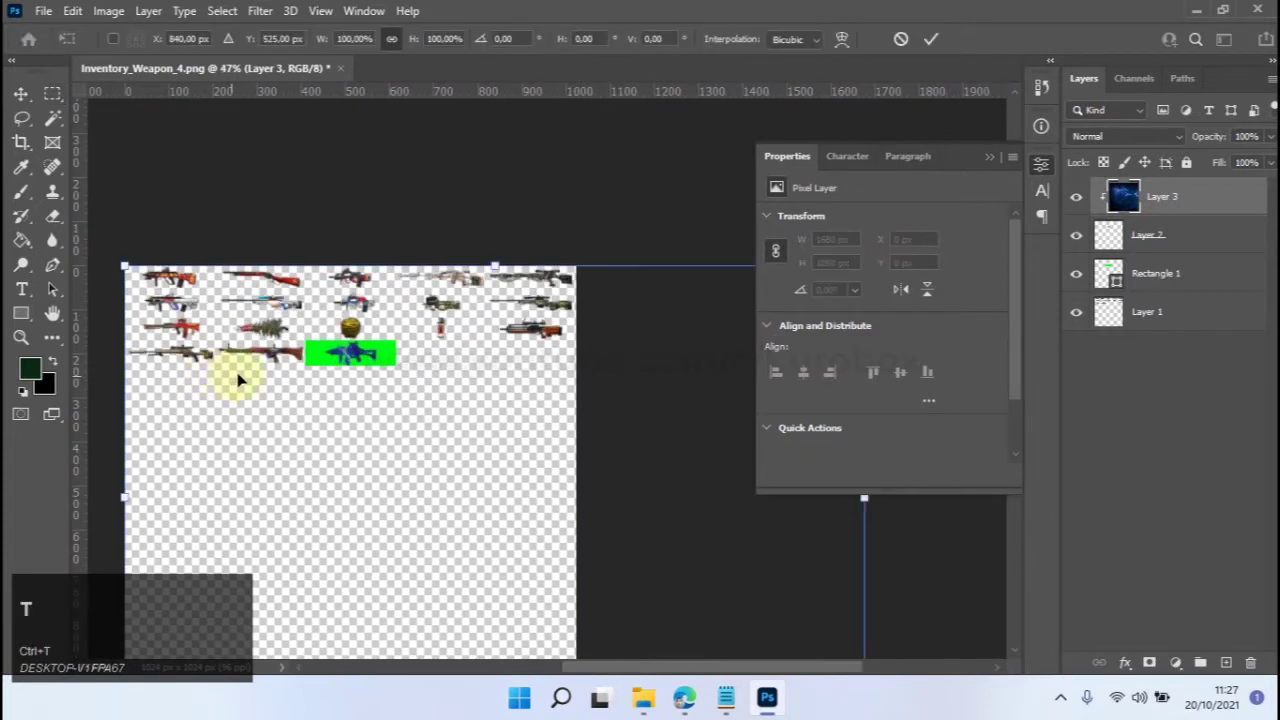
pyautogui.scroll(-3, 306, 354)
pyautogui.moveTo(394, 420); pyautogui.dragTo(295, 331)
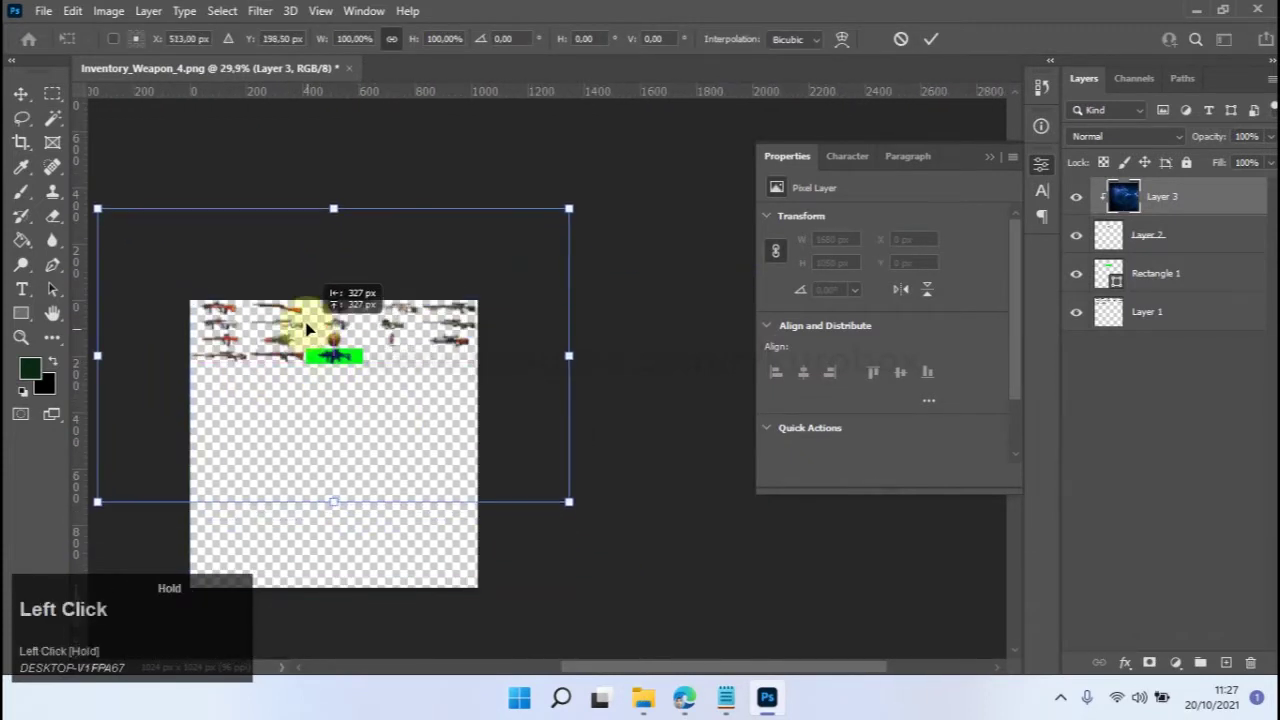
pyautogui.moveTo(570, 207); pyautogui.dragTo(365, 336)
pyautogui.scroll(2, 297, 378)
pyautogui.scroll(5, 297, 378)
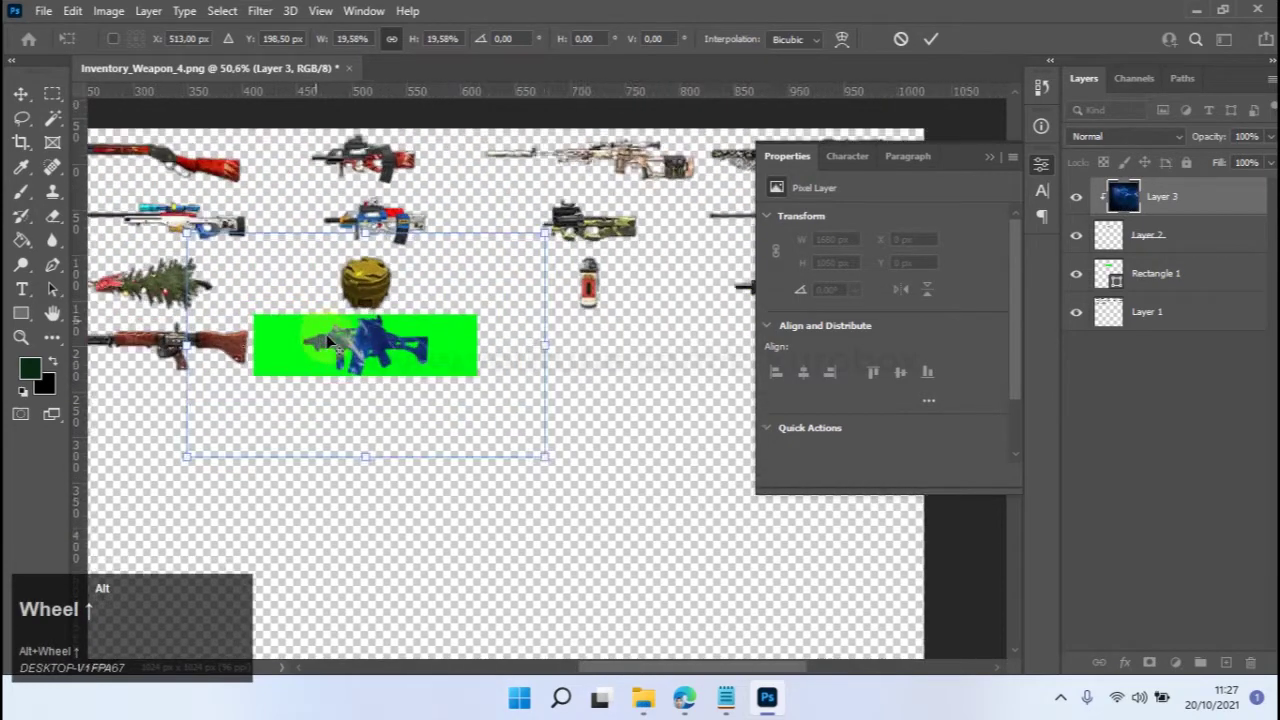
pyautogui.moveTo(678, 163); pyautogui.dragTo(500, 273)
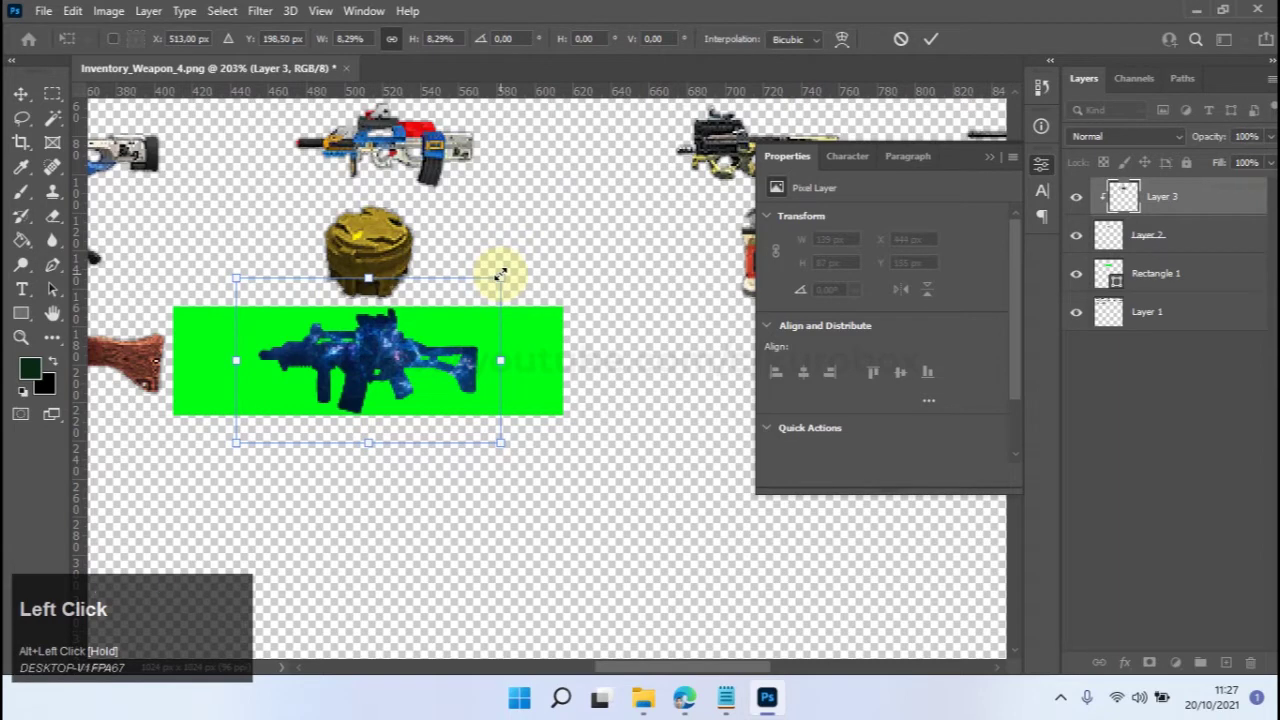
pyautogui.press('Return')
pyautogui.scroll(2, 478, 300)
pyautogui.scroll(-2, 428, 343)
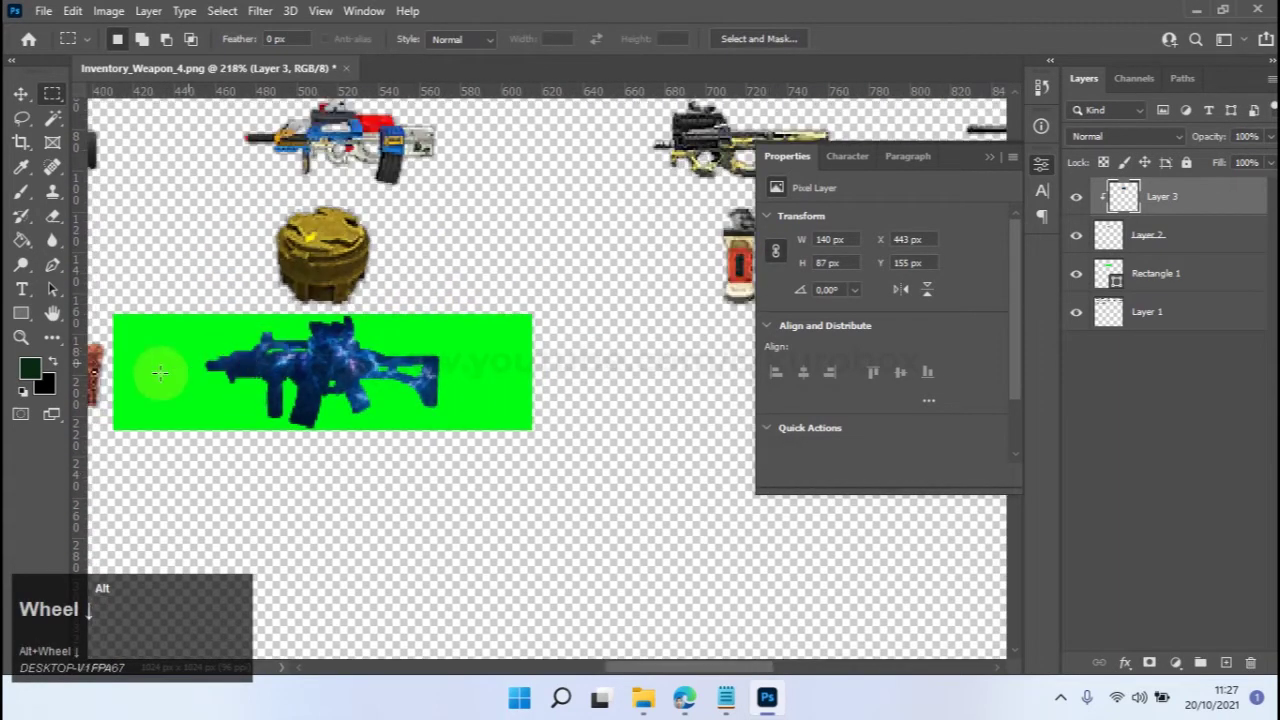
# Set Layer 3's blend mode to Color Dodge and close the Properties panel.
pyautogui.scroll(3, 157, 371)
pyautogui.click(1118, 140)
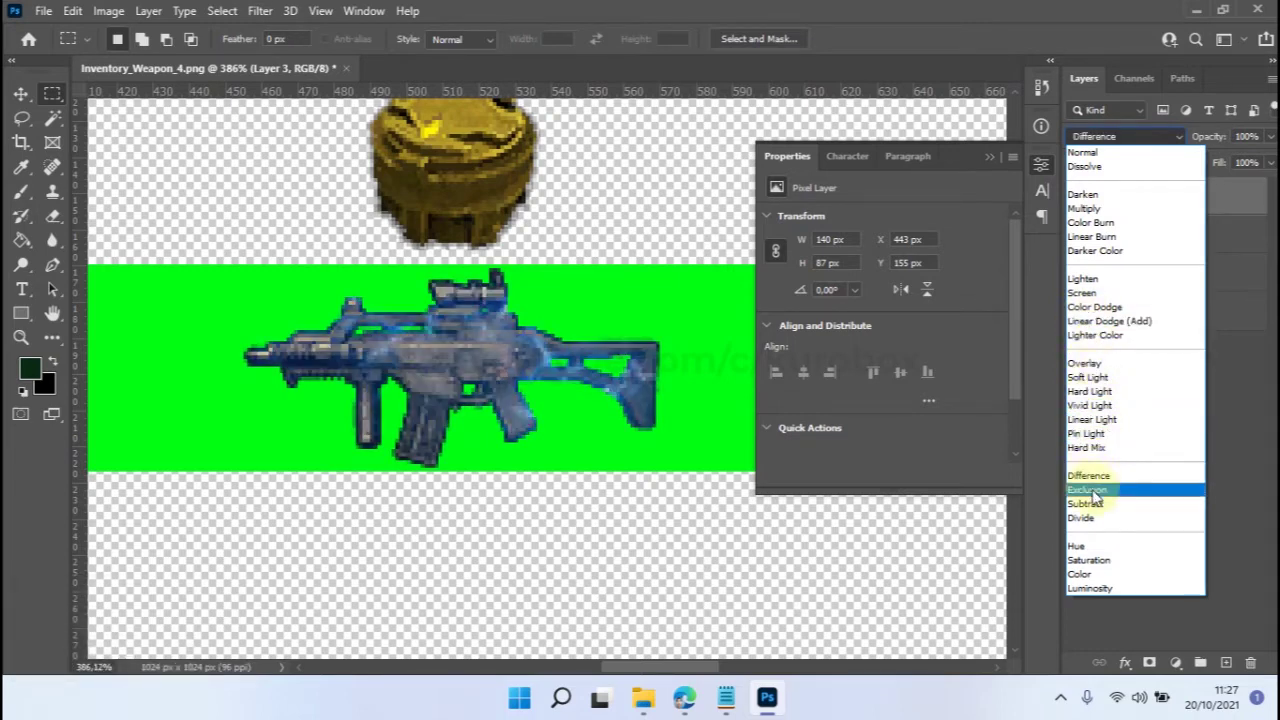
pyautogui.click(1100, 307)
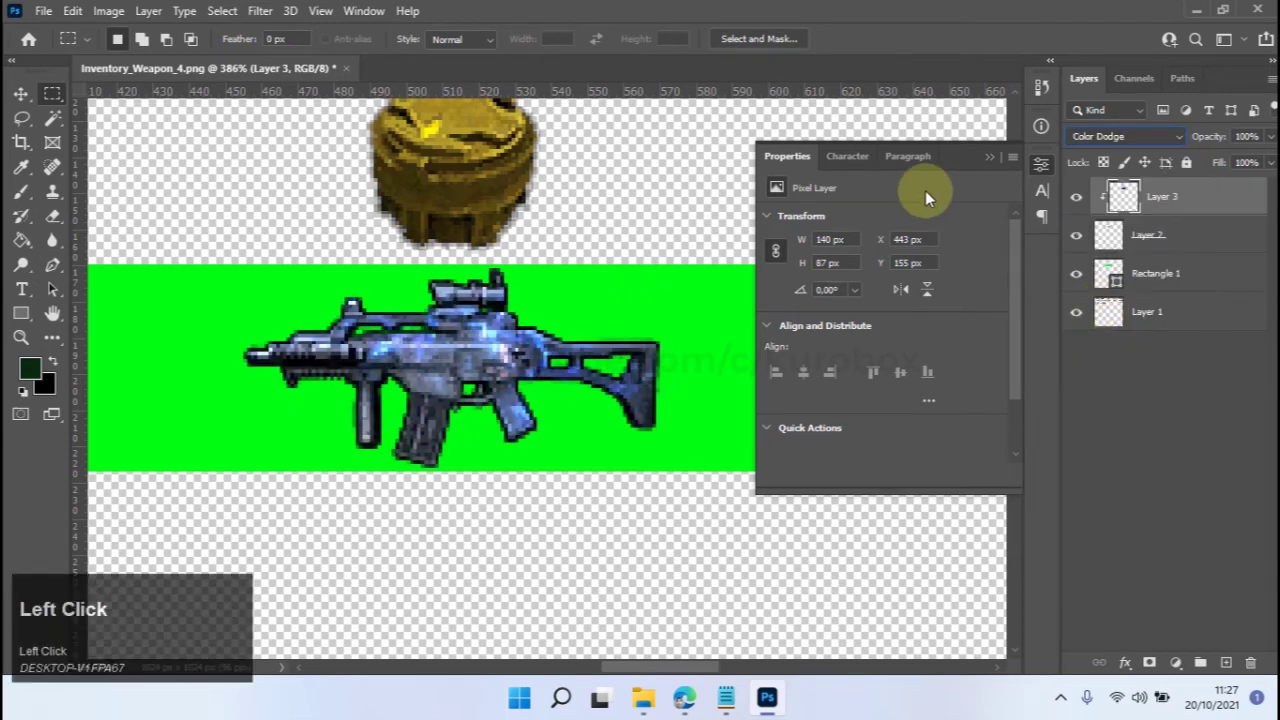
pyautogui.click(990, 155)
pyautogui.scroll(-1, 560, 372)
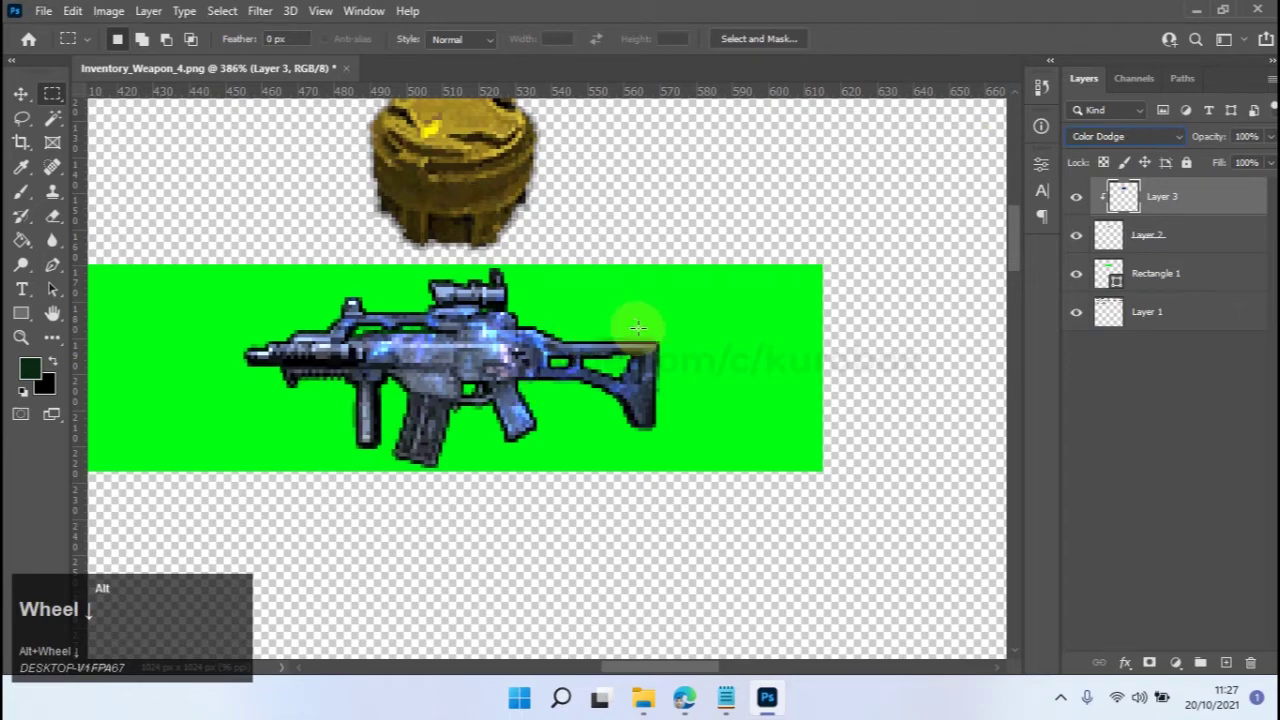
# Select Layer 2, the layer holding the gun.
pyautogui.click(410, 258)
pyautogui.scroll(-5, 467, 298)
pyautogui.scroll(5, 467, 298)
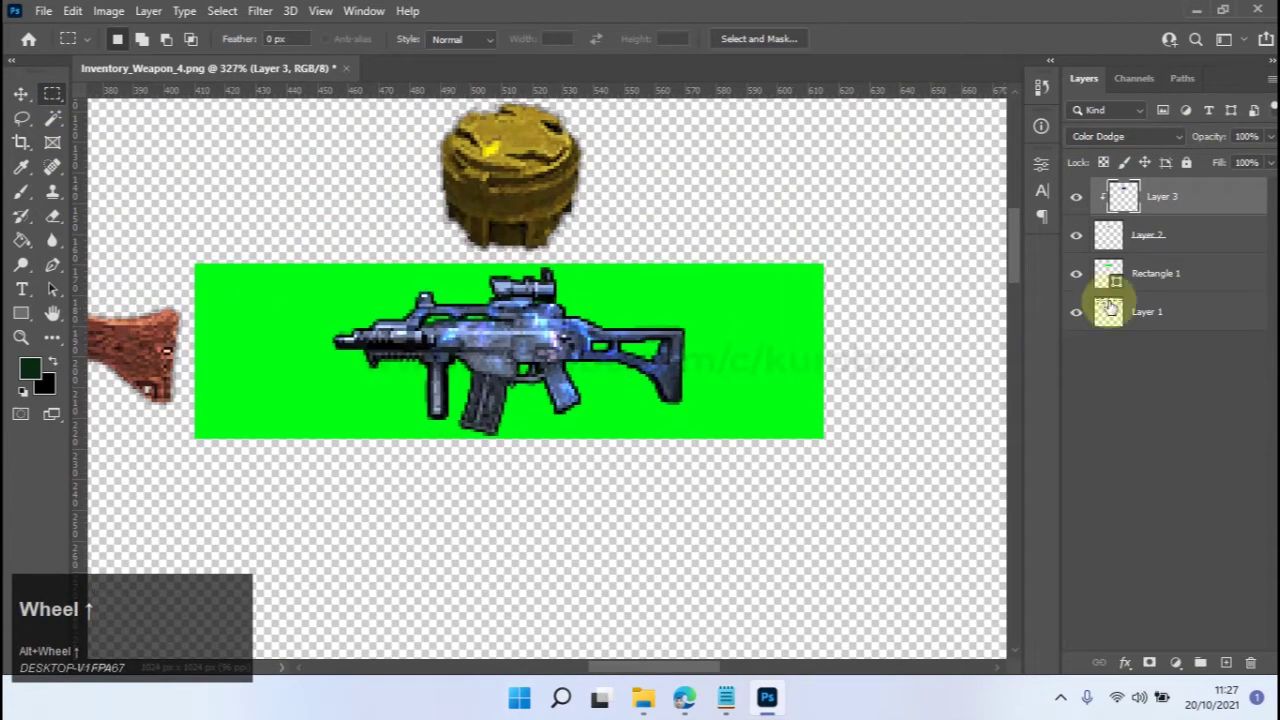
pyautogui.click(1189, 238)
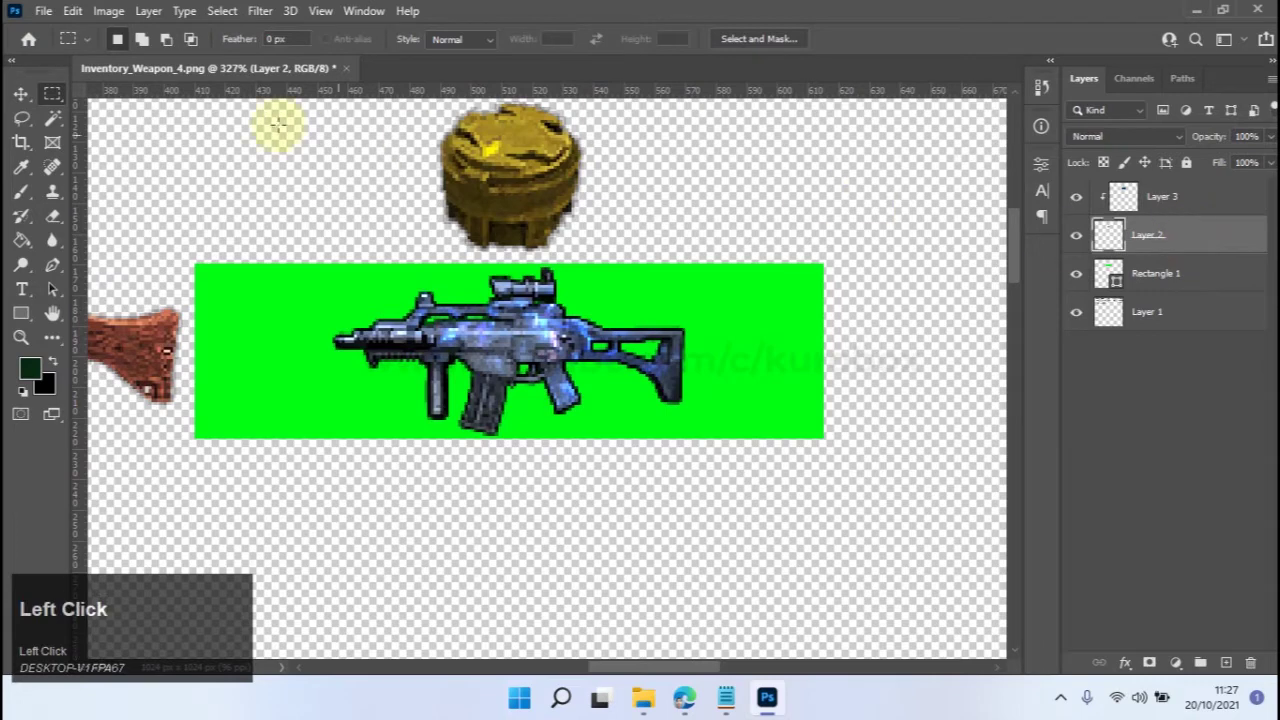
# Apply Brightness/Contrast to Layer 2 with Brightness at -85.
pyautogui.click(108, 11)
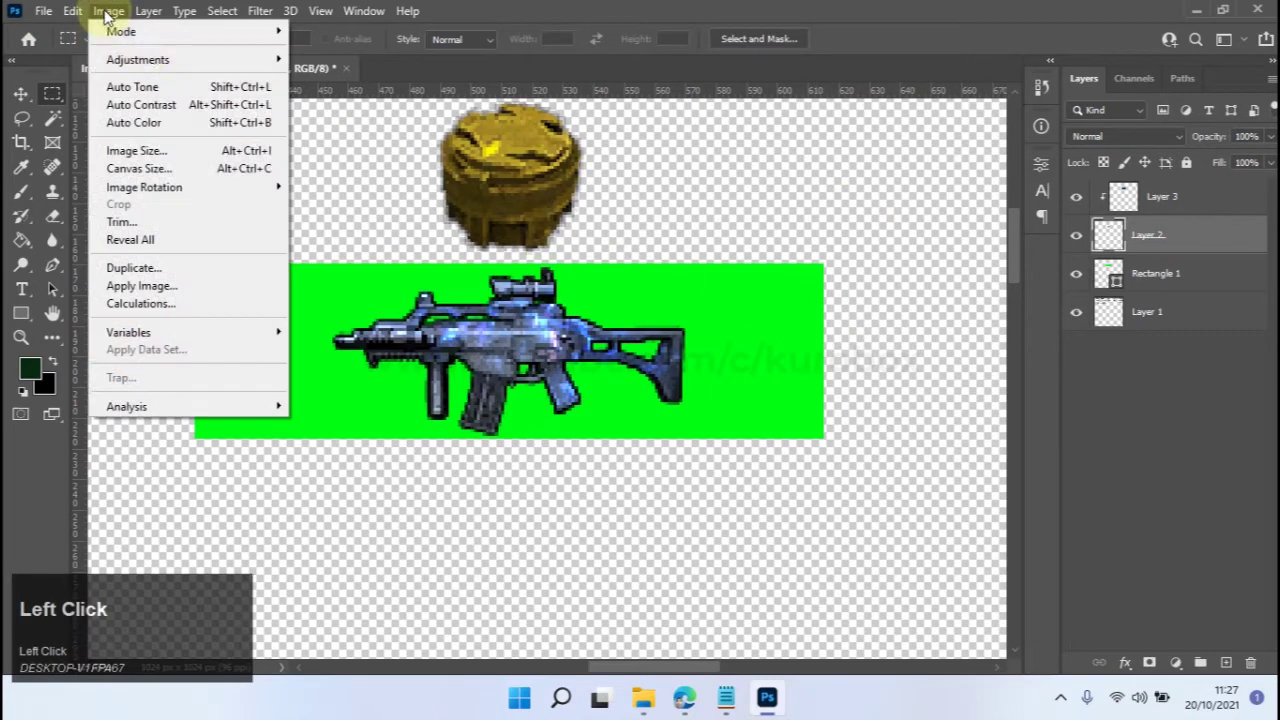
pyautogui.moveTo(170, 62)
pyautogui.click(340, 59)
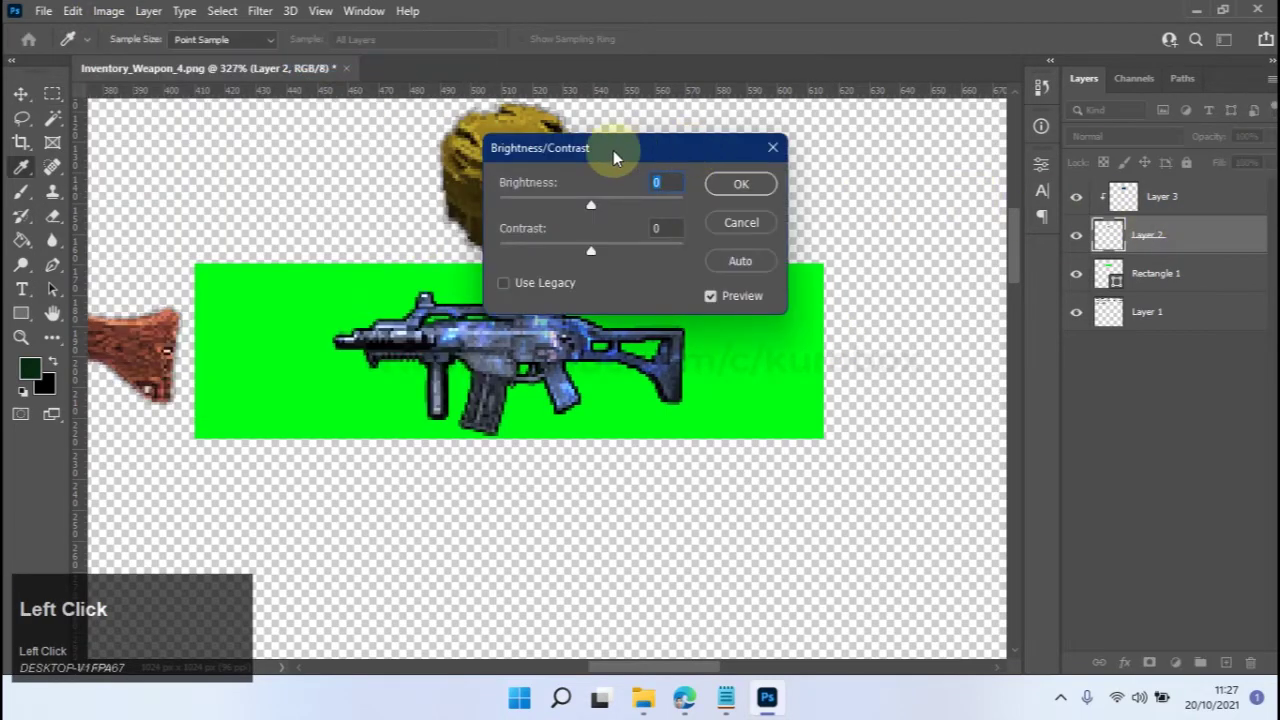
pyautogui.moveTo(711, 212); pyautogui.dragTo(652, 212)
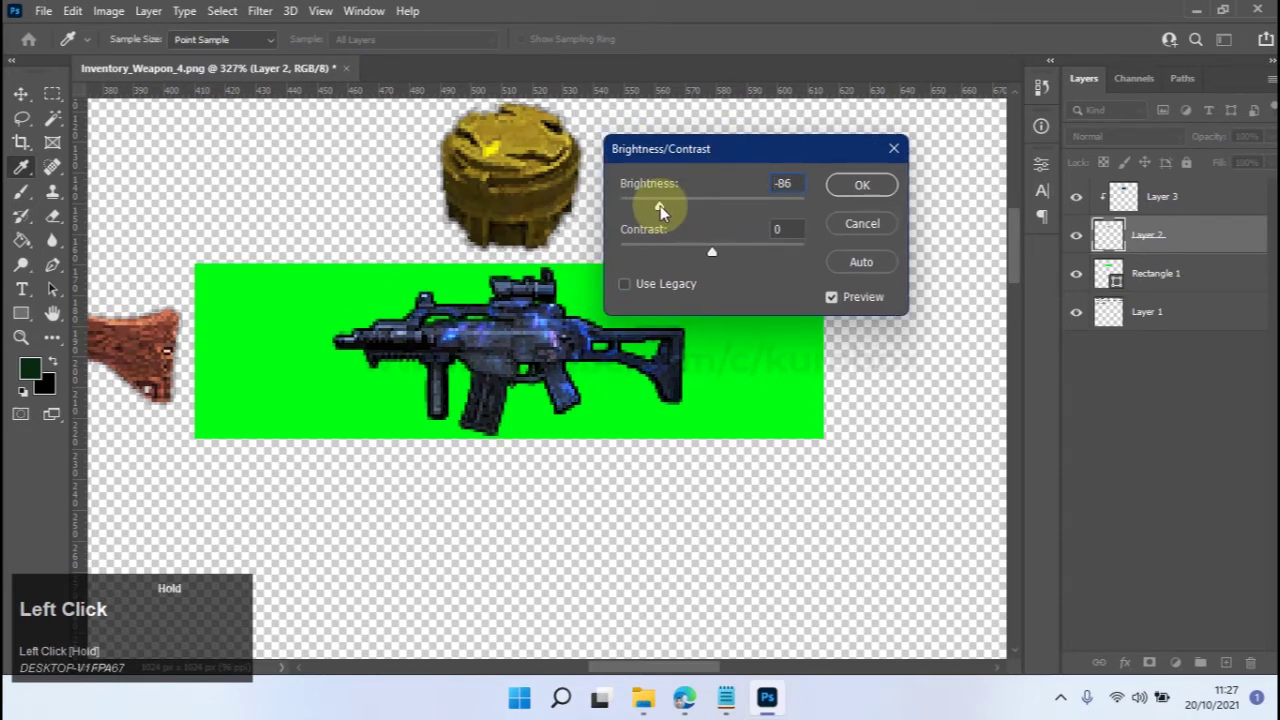
pyautogui.moveTo(660, 210); pyautogui.dragTo(660, 208)
pyautogui.write('5')
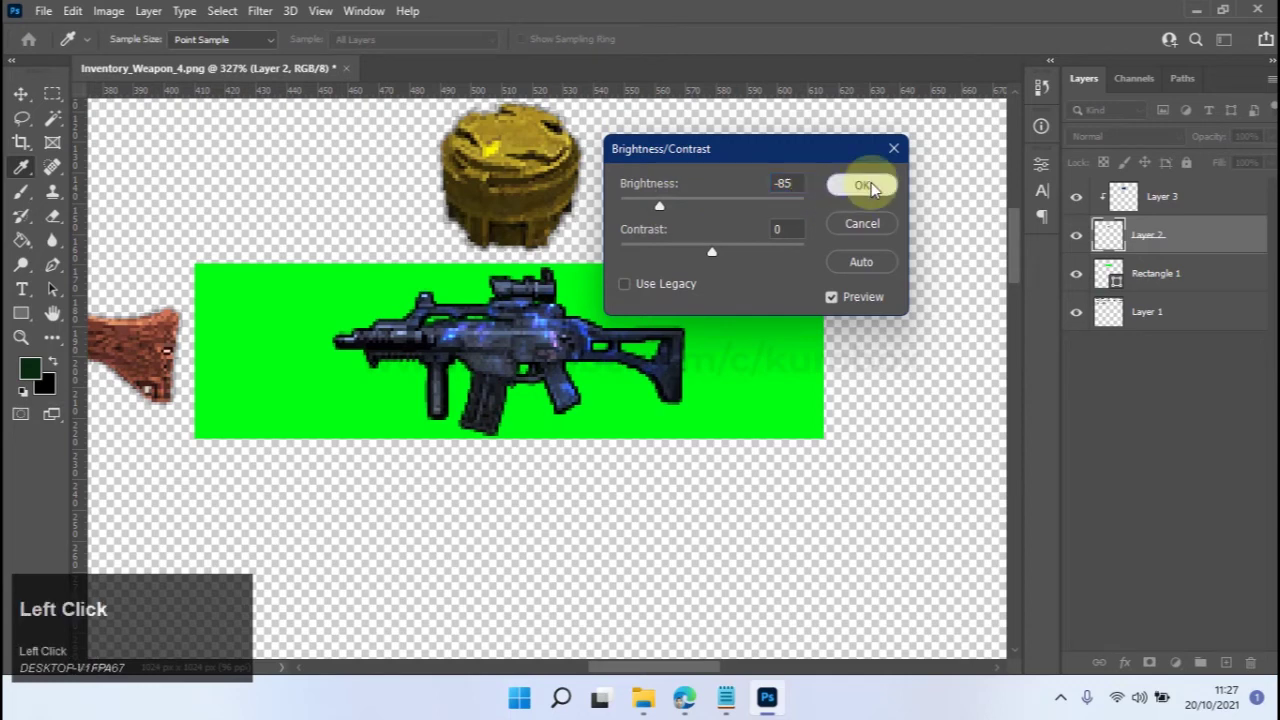
pyautogui.click(862, 185)
# Select Layer 3 and open its blend mode list.
pyautogui.keyDown('alt'); pyautogui.scroll(-5, 600, 250); pyautogui.keyUp('alt')
pyautogui.keyDown('alt'); pyautogui.scroll(2, 575, 210); pyautogui.keyUp('alt')
pyautogui.keyDown('alt'); pyautogui.scroll(1, 575, 210); pyautogui.keyUp('alt')
pyautogui.click(1170, 196)
pyautogui.click(1128, 138)
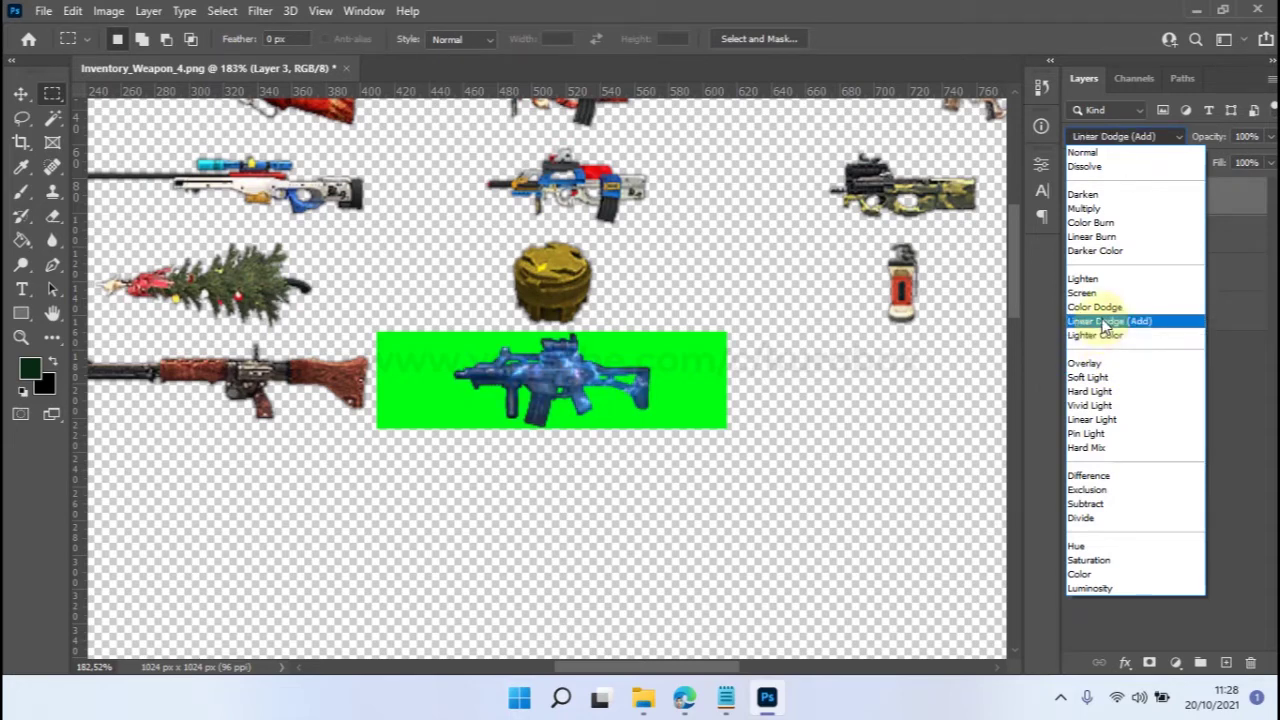
# Switch Layer 3's blend mode from Color Dodge to Linear Dodge (Add).
pyautogui.click(1104, 321)
pyautogui.scroll(1, 577, 382)
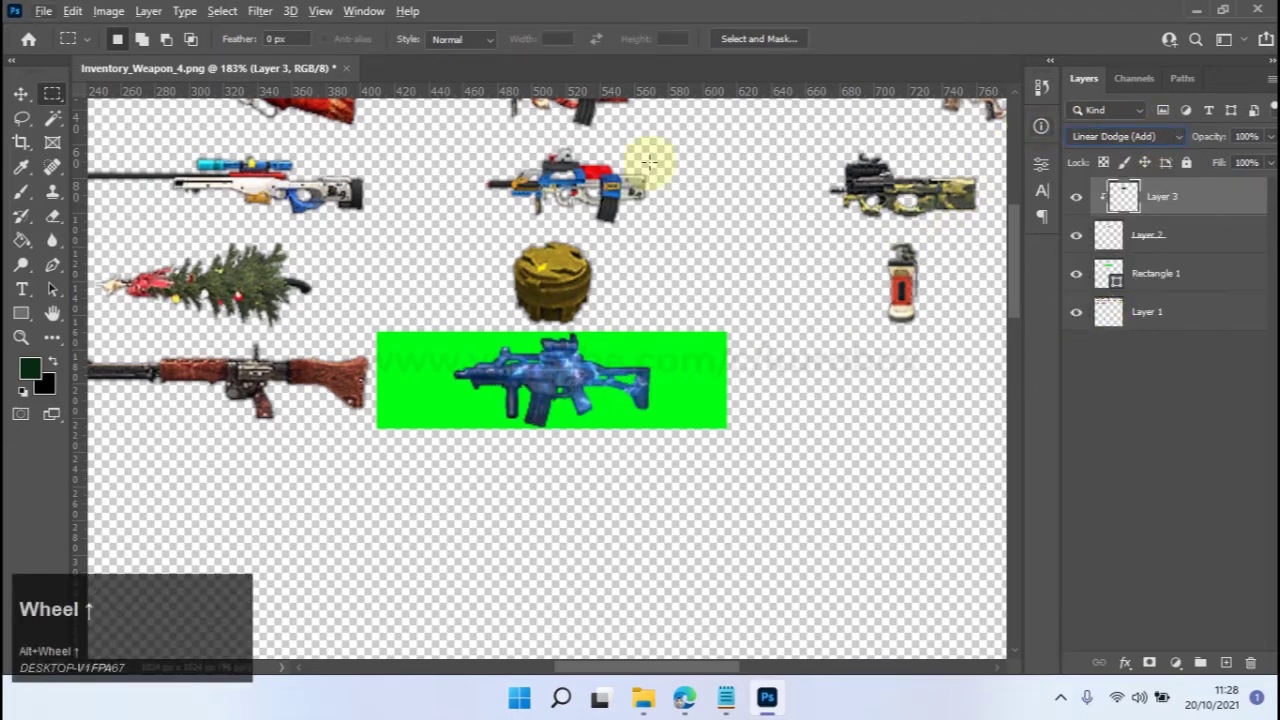
pyautogui.click(552, 388)
pyautogui.scroll(3, 554, 390)
pyautogui.scroll(-1, 572, 298)
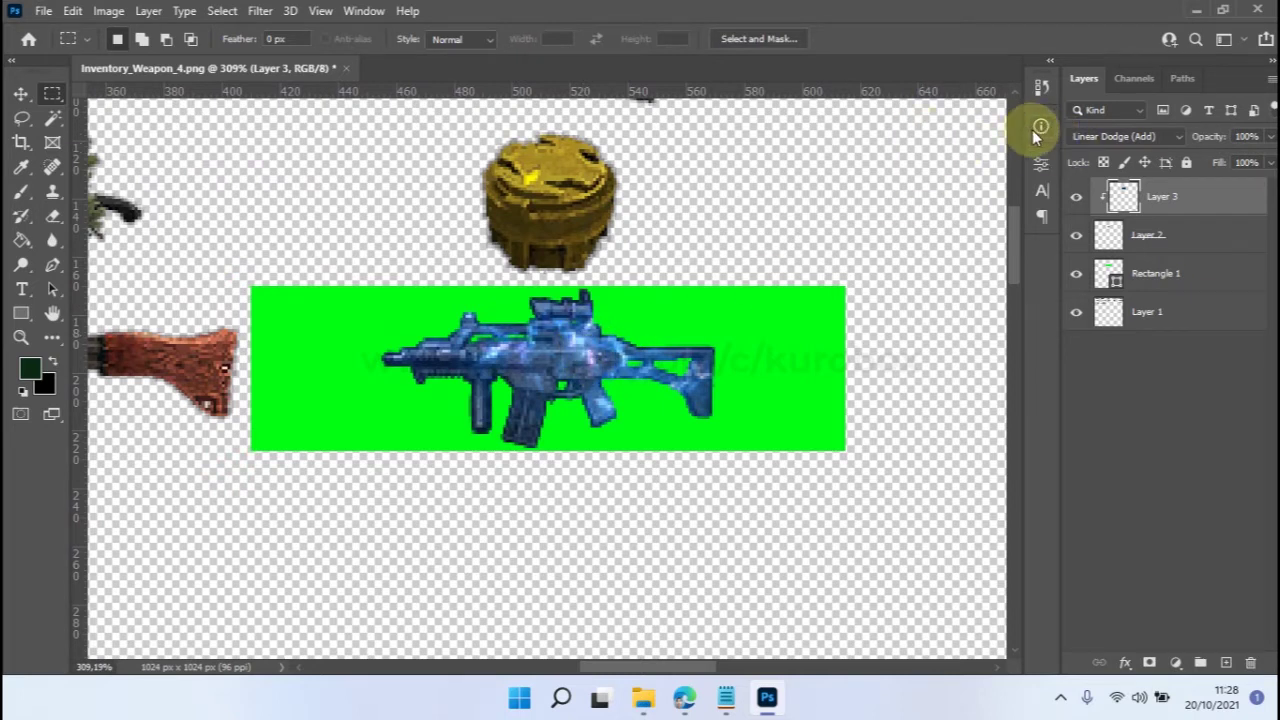
# Show the Info panel and marquee the green icon area, reading X 410, Y 170, 205 × 57 px.
pyautogui.click(364, 12)
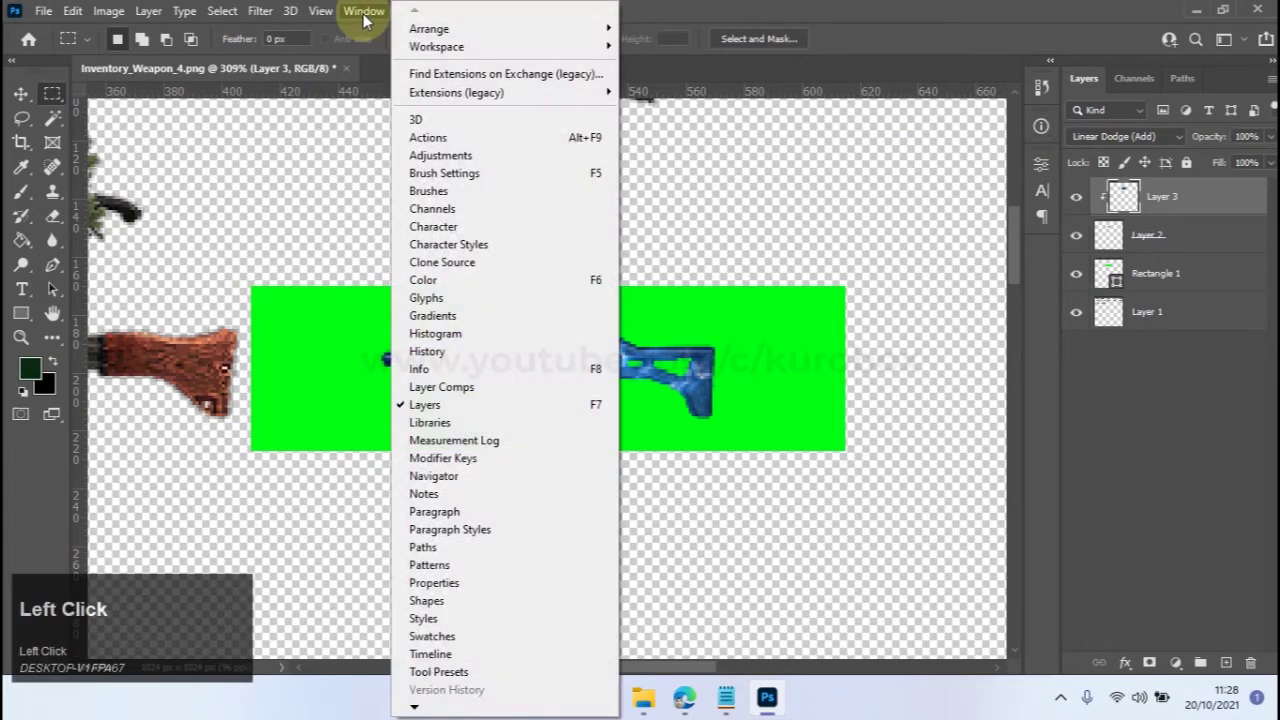
pyautogui.click(470, 369)
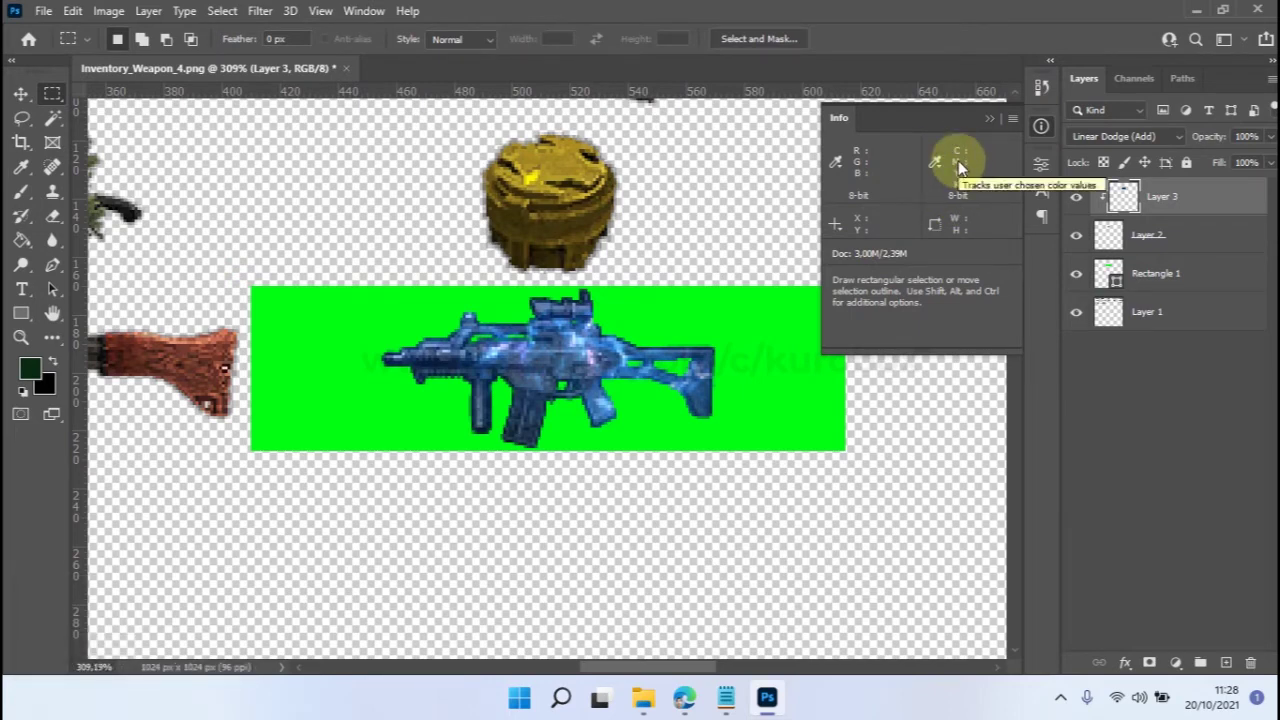
pyautogui.scroll(1, 735, 211)
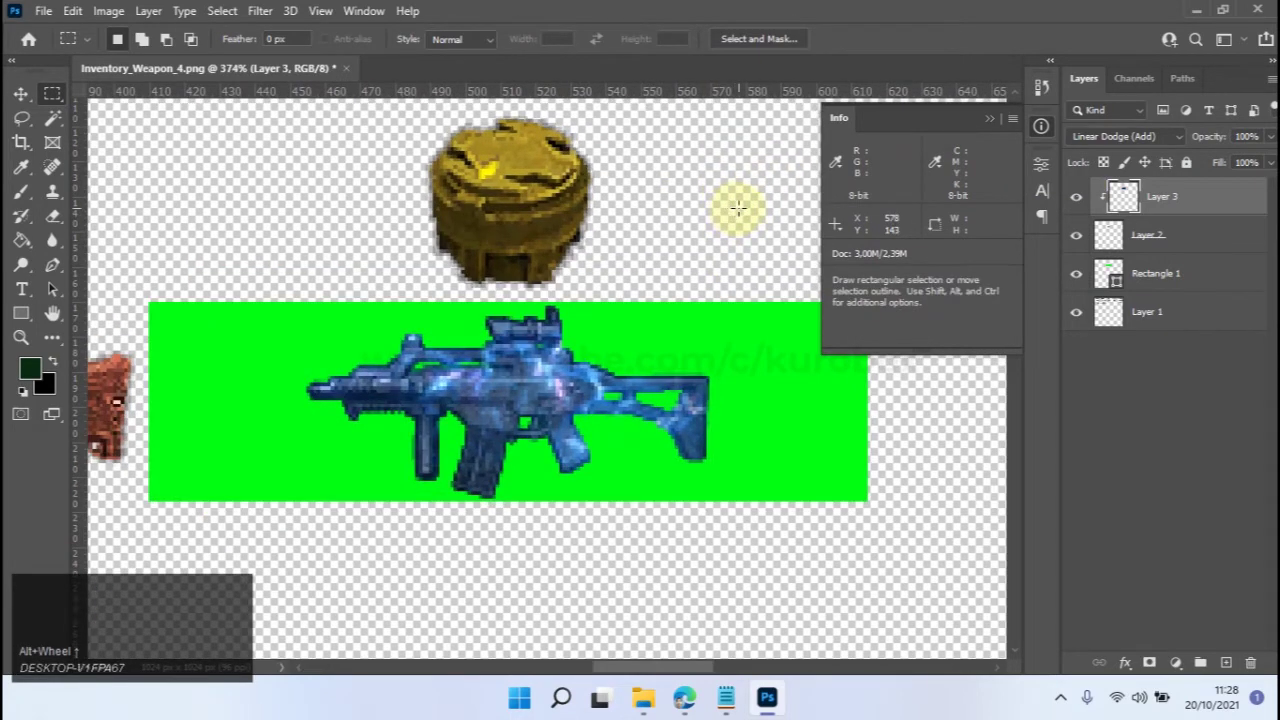
pyautogui.scroll(1, 641, 290)
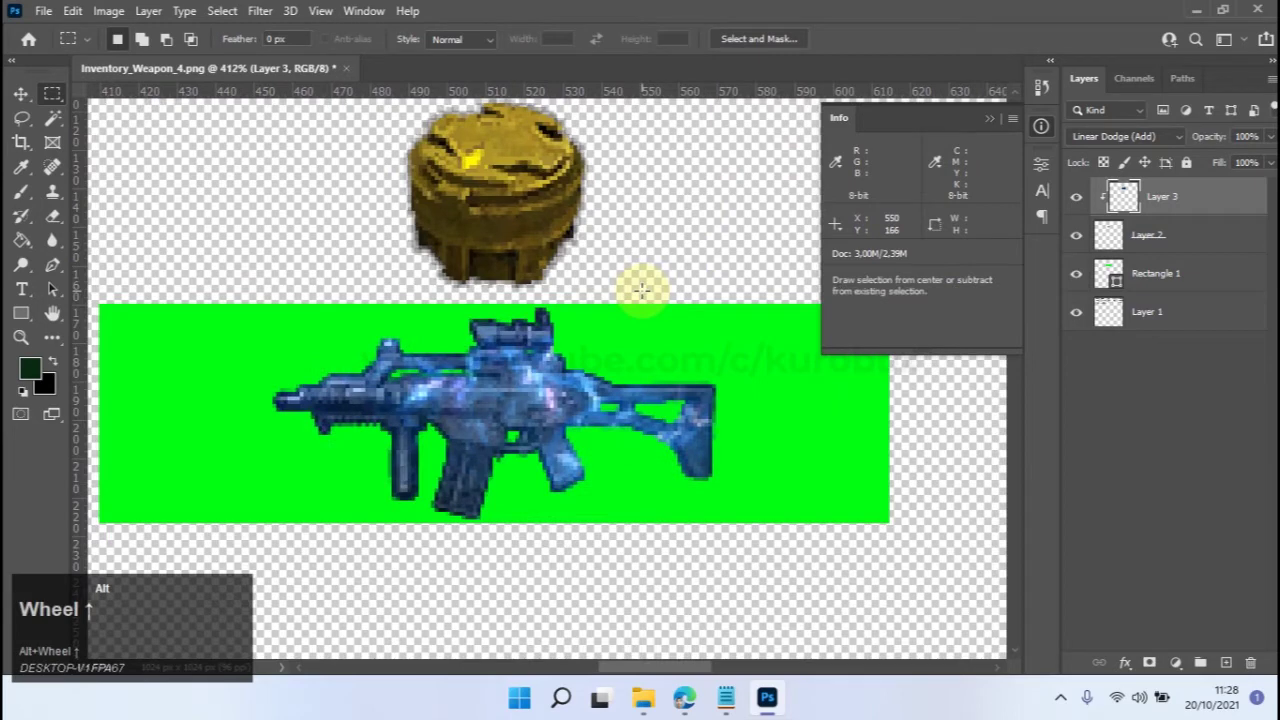
pyautogui.scroll(1, 641, 290)
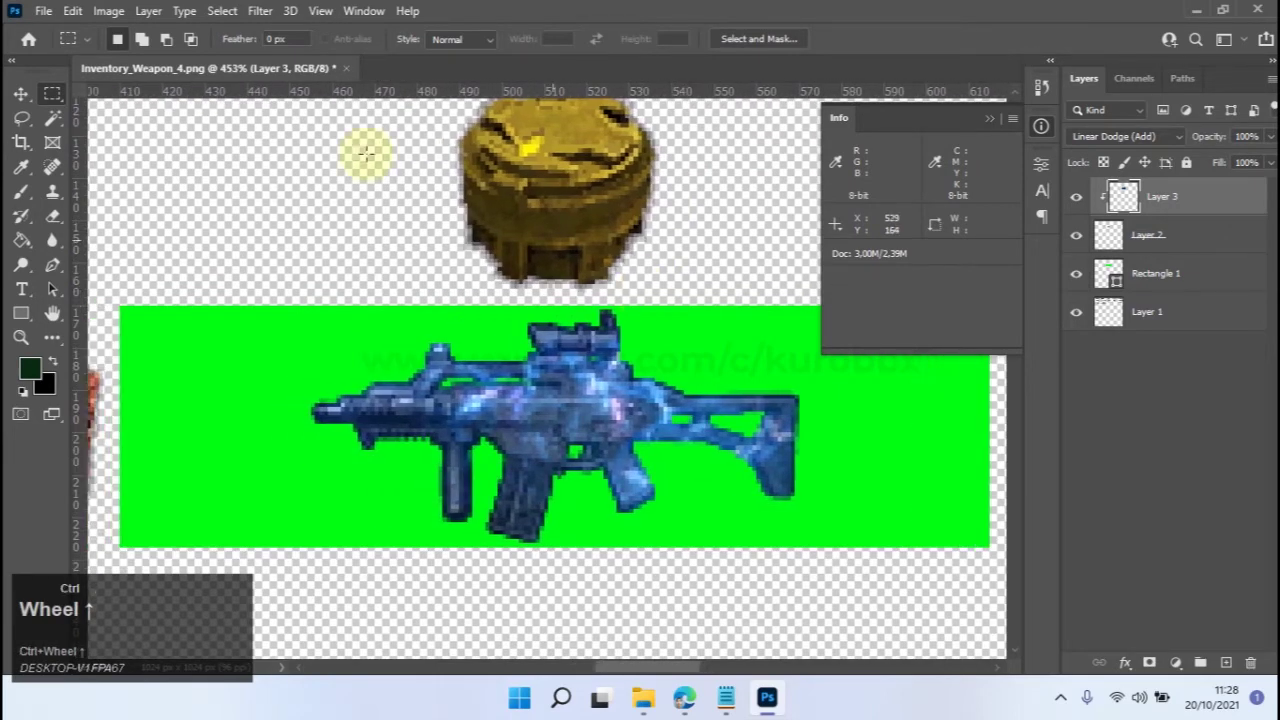
pyautogui.click(50, 97)
pyautogui.moveTo(120, 306); pyautogui.dragTo(989, 543)
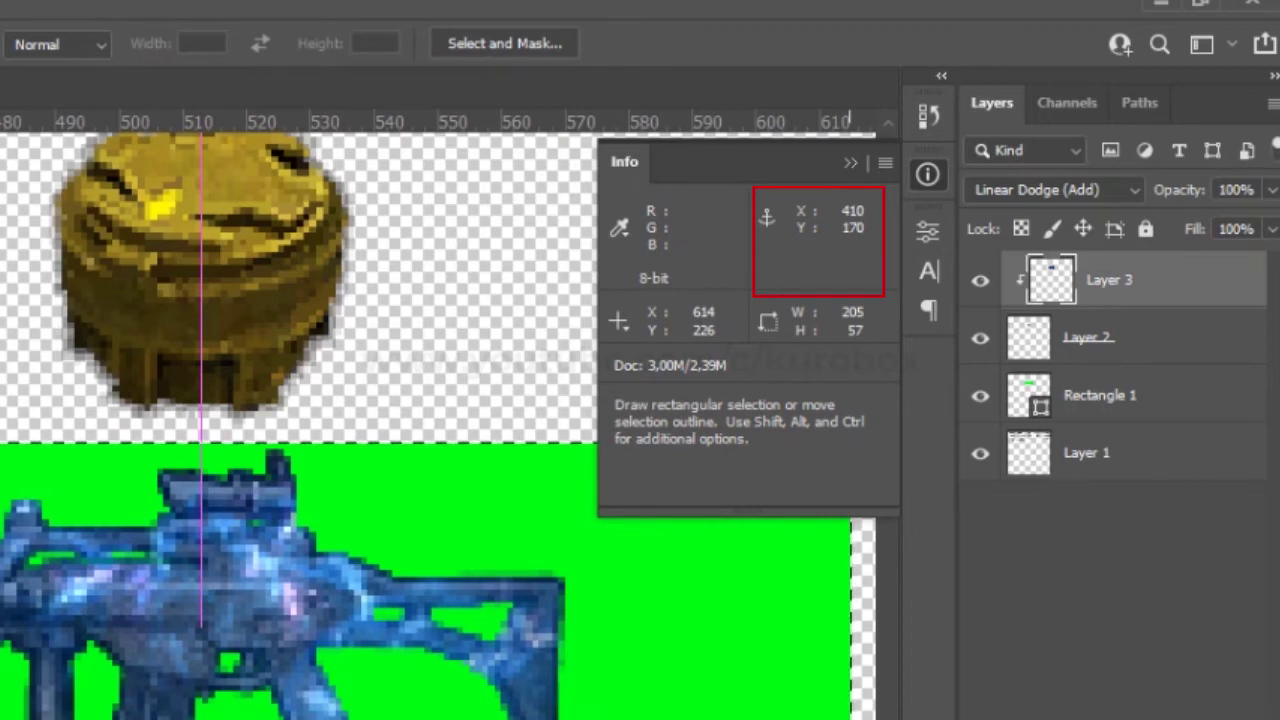
# Select the old coordinate on the i_g36c_fire line in list.txt.
pyautogui.click(424, 719)
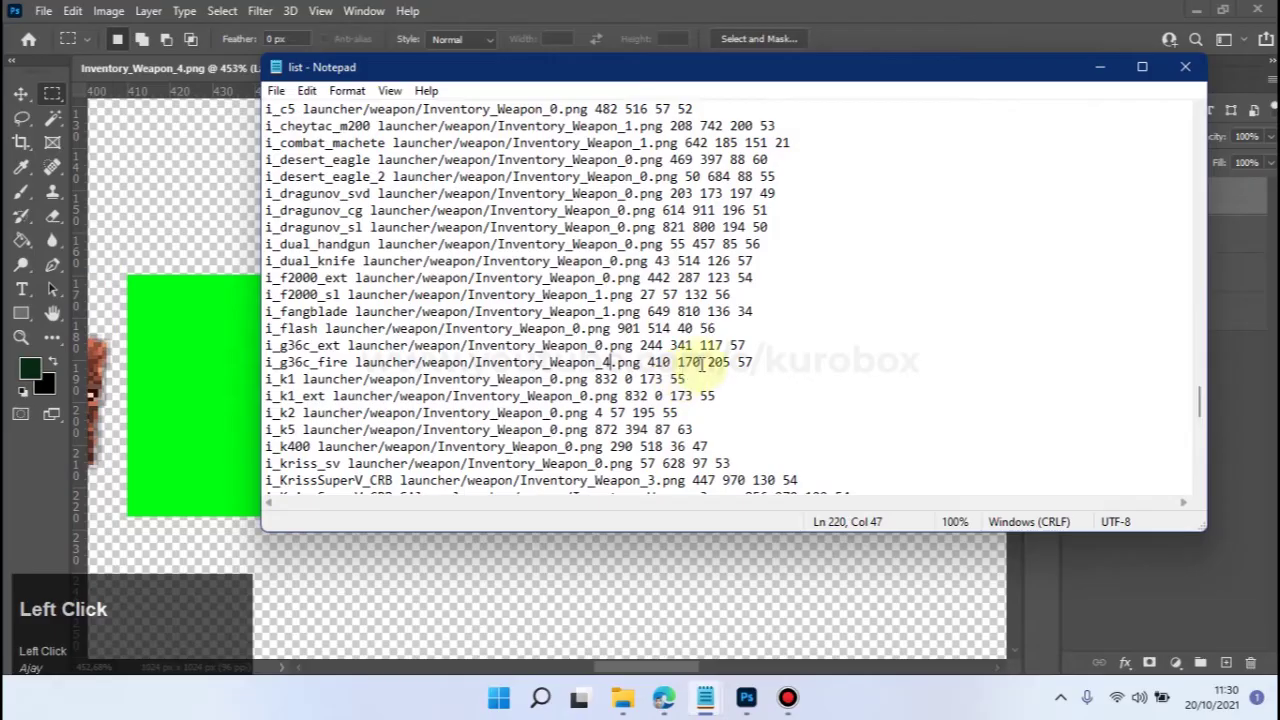
pyautogui.moveTo(670, 362); pyautogui.dragTo(656, 362)
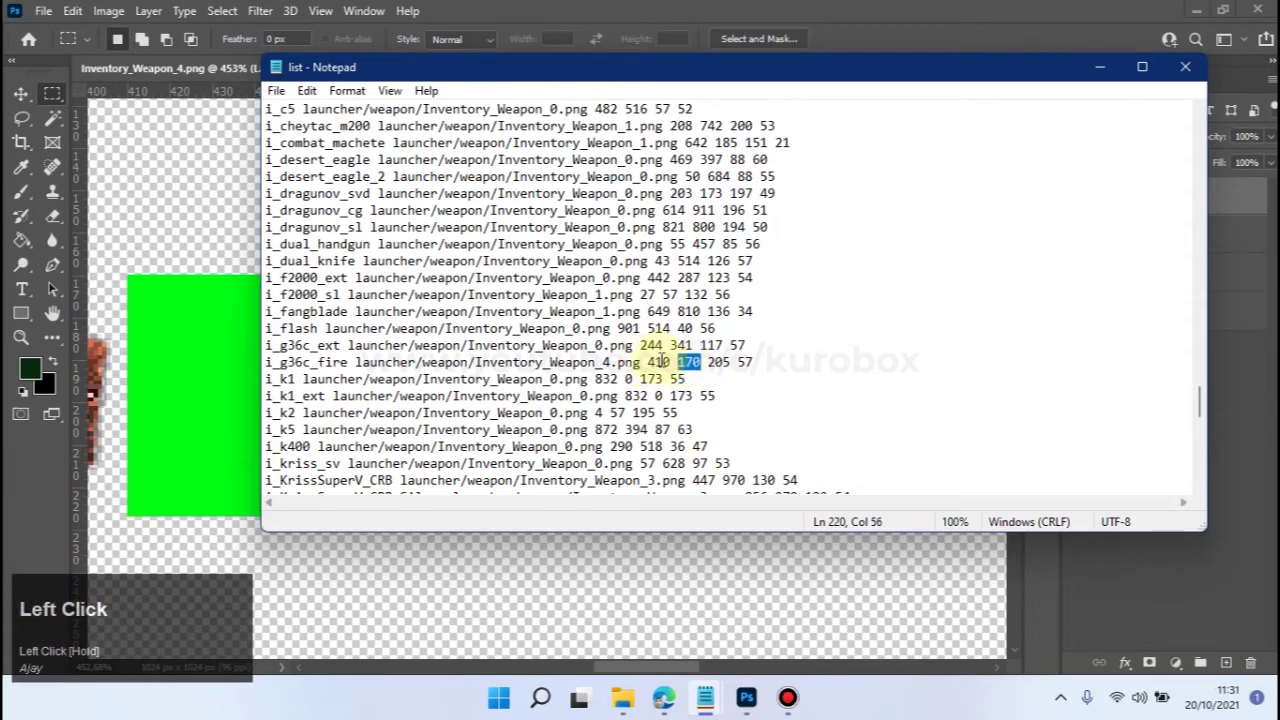
pyautogui.click(788, 697)
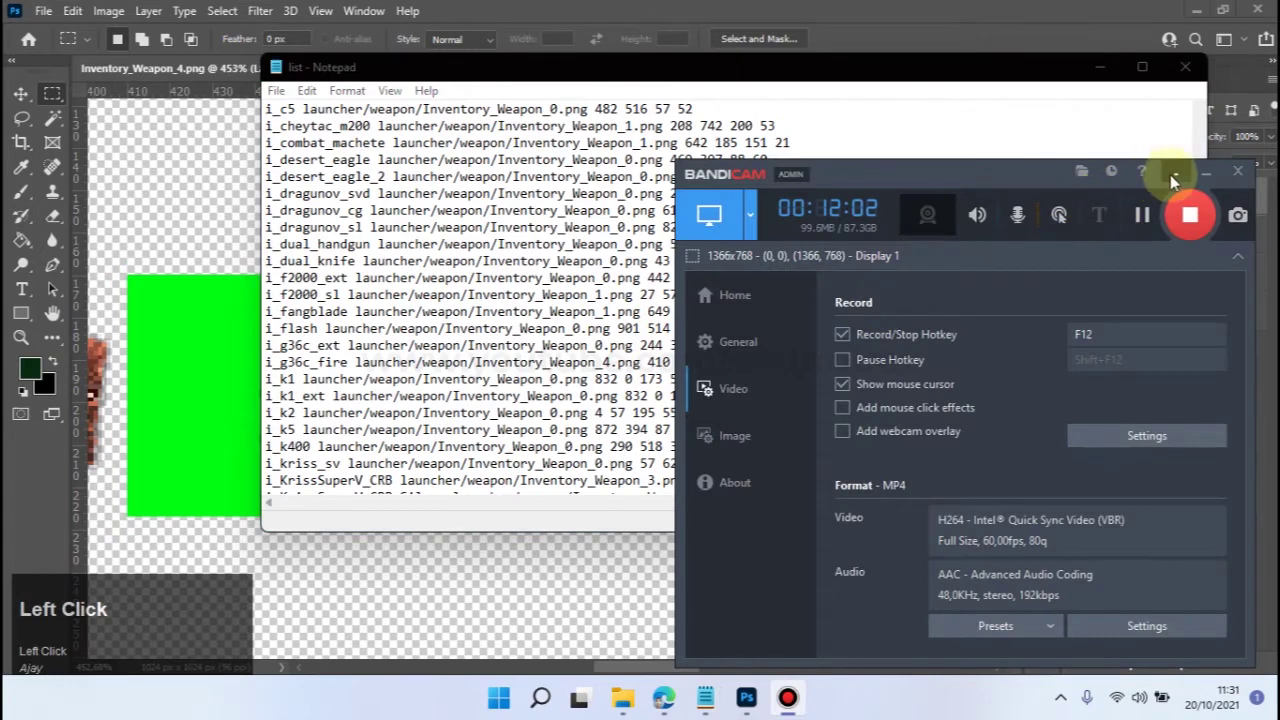
pyautogui.click(1172, 176)
pyautogui.click(855, 8)
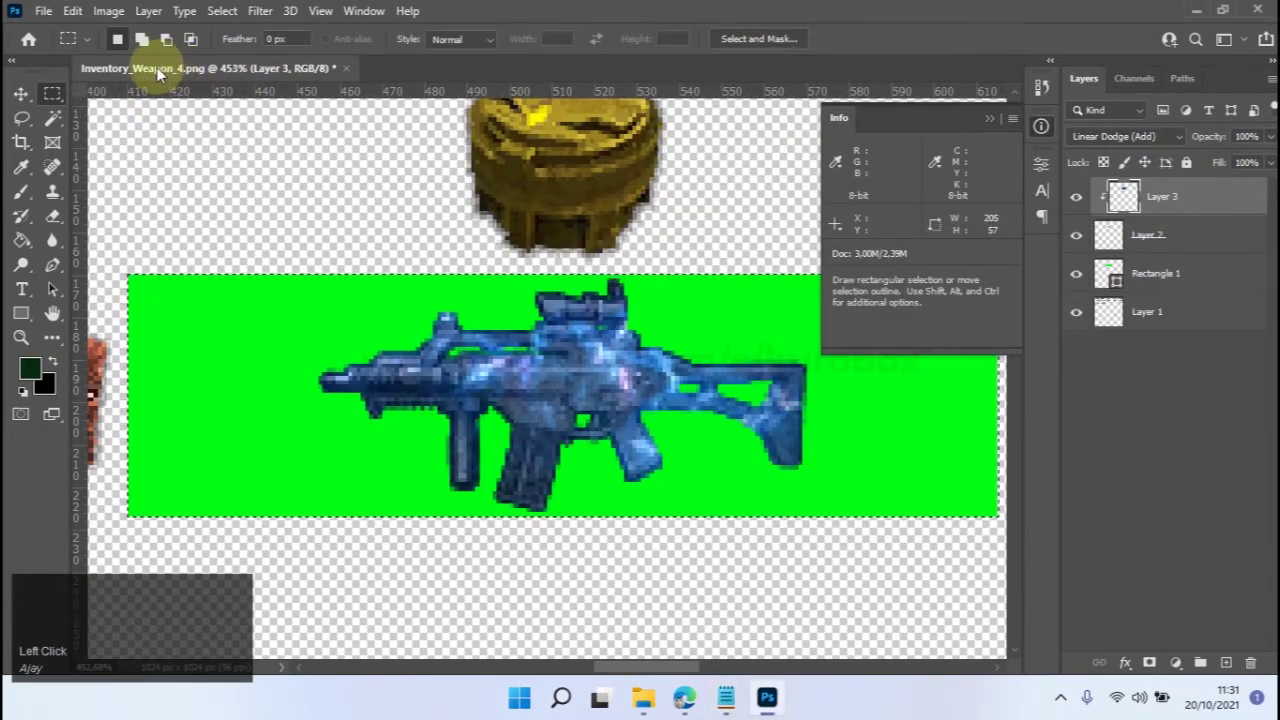
pyautogui.click(728, 690)
pyautogui.click(800, 625)
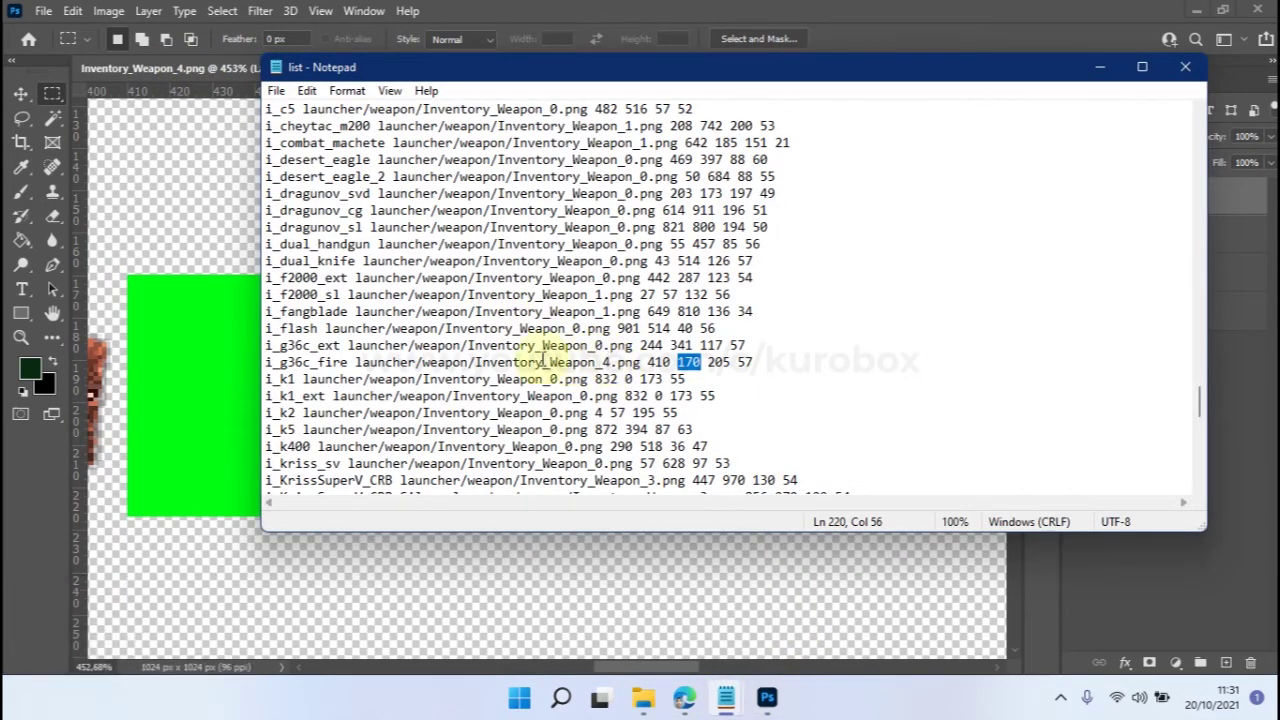
pyautogui.click(607, 362)
pyautogui.click(276, 90)
pyautogui.click(285, 171)
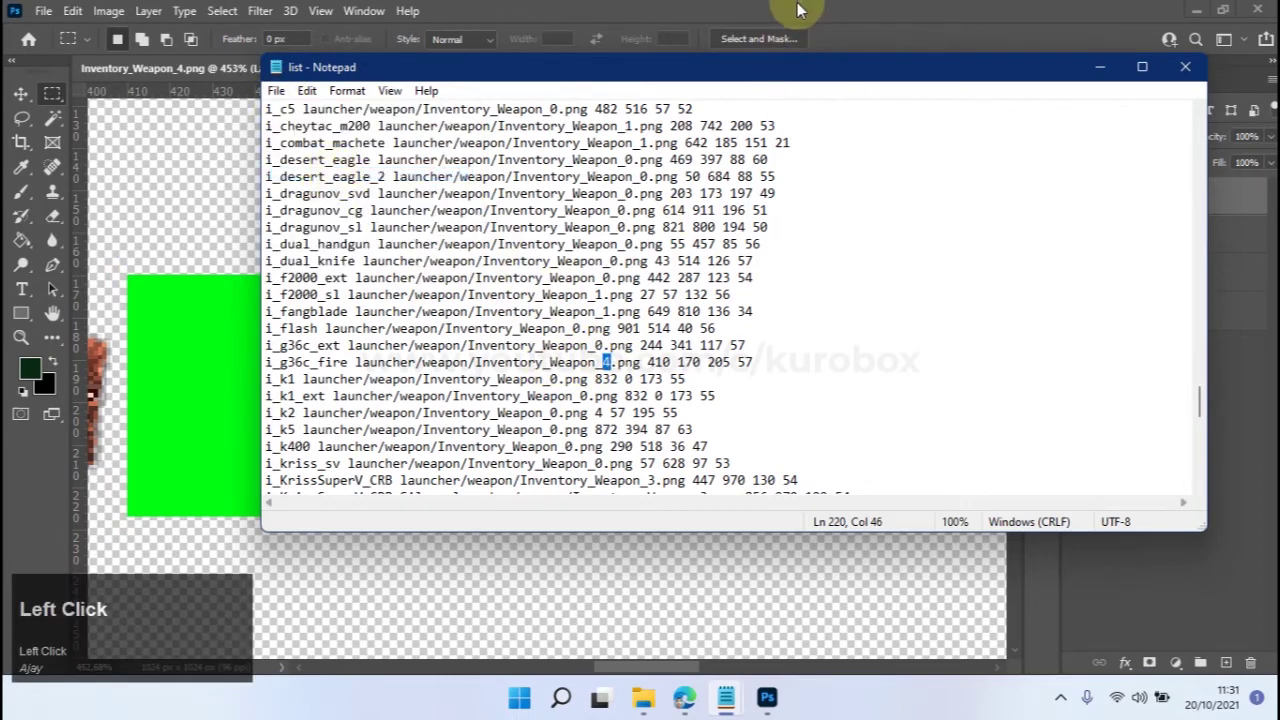
# Return to the Photoshop weapon sheet and zoom to the green item.
pyautogui.click(789, 38)
pyautogui.scroll(-10, 541, 330)
pyautogui.keyDown('alt'); pyautogui.scroll(3, 541, 345); pyautogui.keyUp('alt')
pyautogui.keyDown('alt'); pyautogui.scroll(3, 521, 355); pyautogui.keyUp('alt')
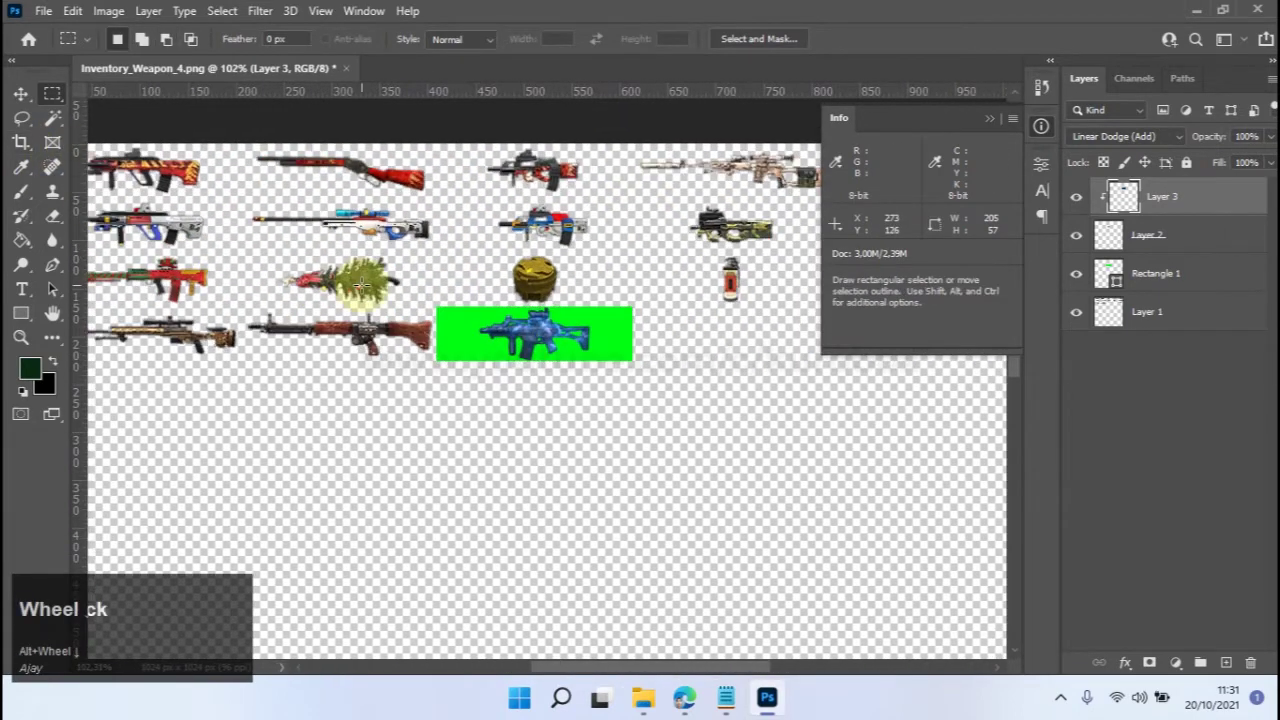
# Hide the green Rectangle 1 backing layer.
pyautogui.click(1075, 302)
pyautogui.click(1073, 280)
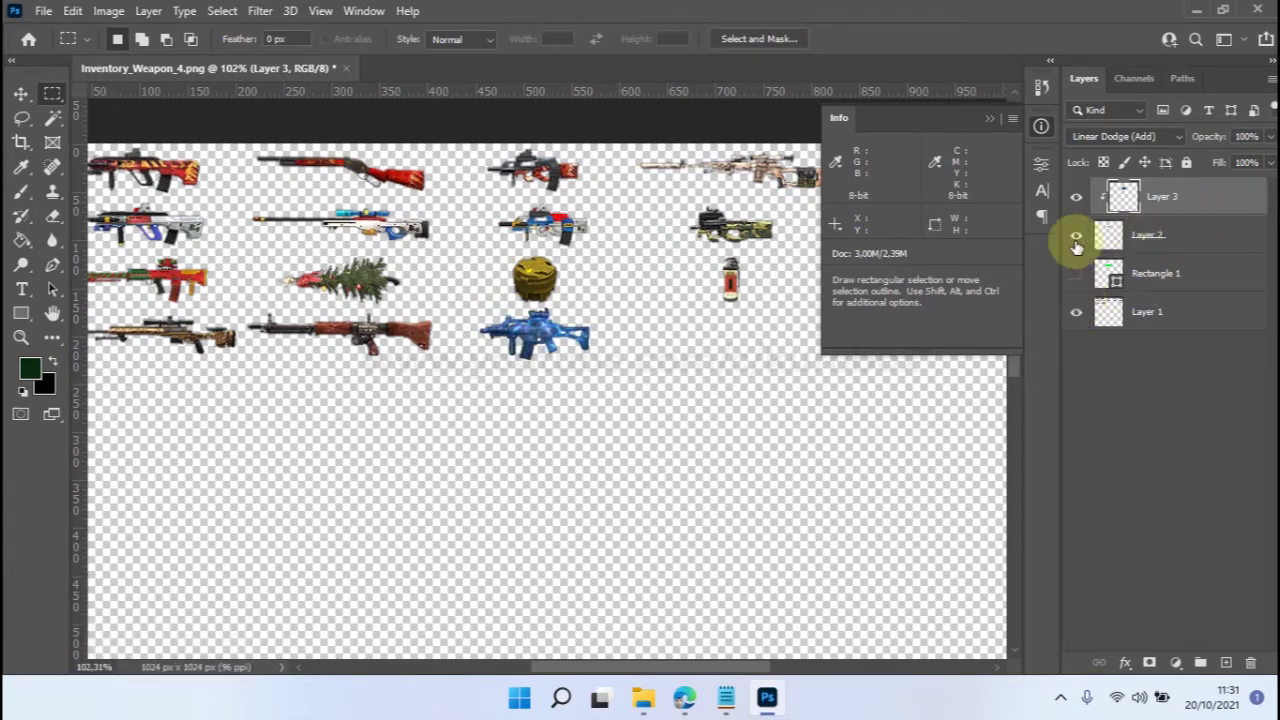
pyautogui.scroll(-2, 525, 285)
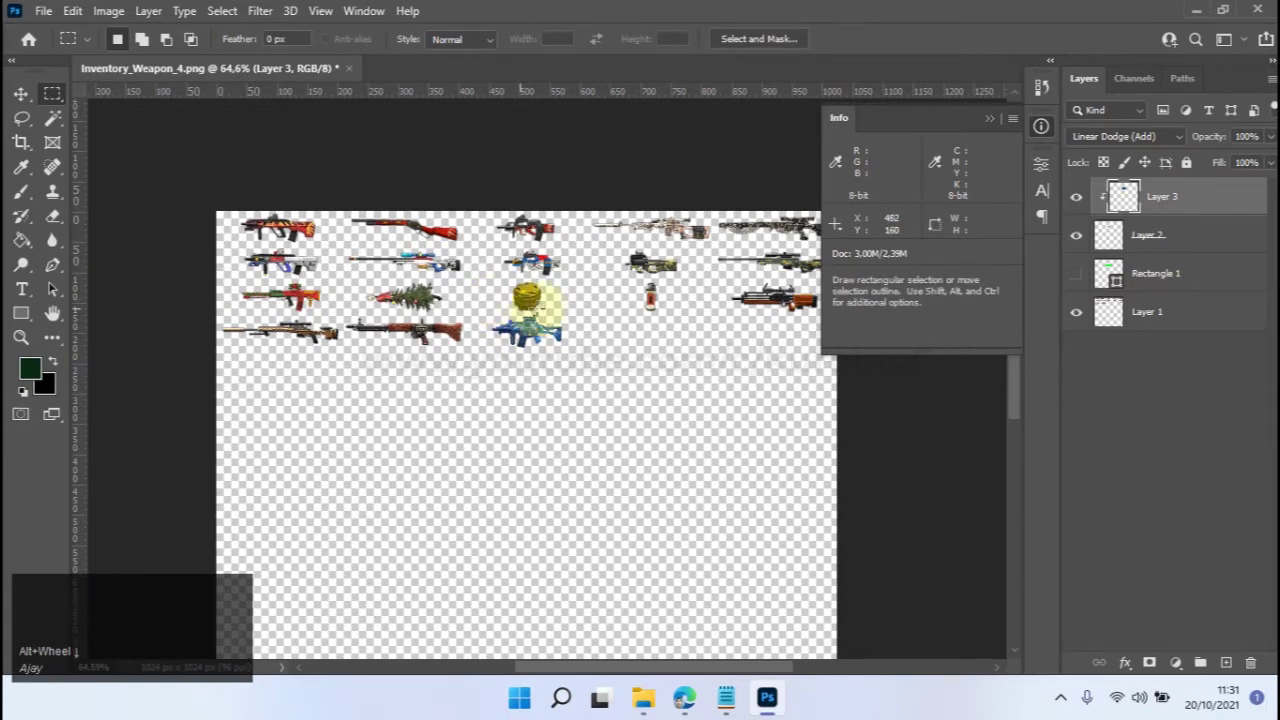
pyautogui.scroll(1, 540, 310)
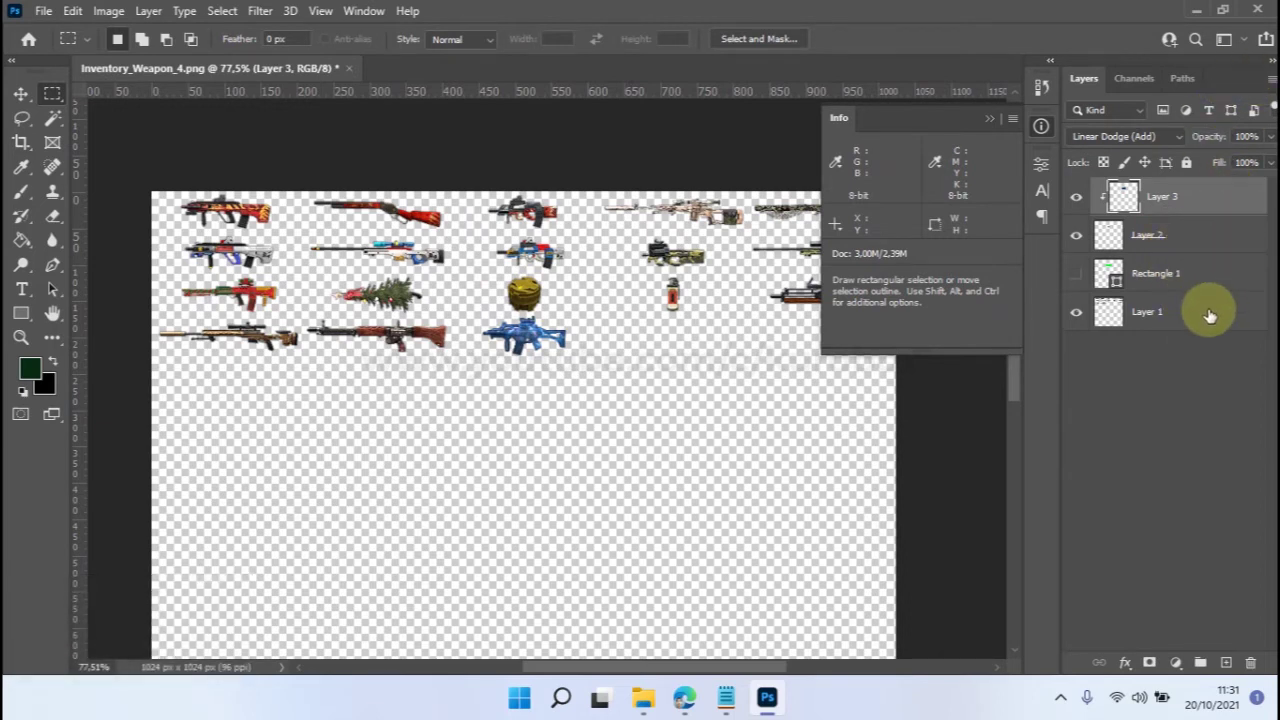
# Select all four layers, merge them, save Inventory_Weapon_4.png and close Photoshop.
pyautogui.press('shift')
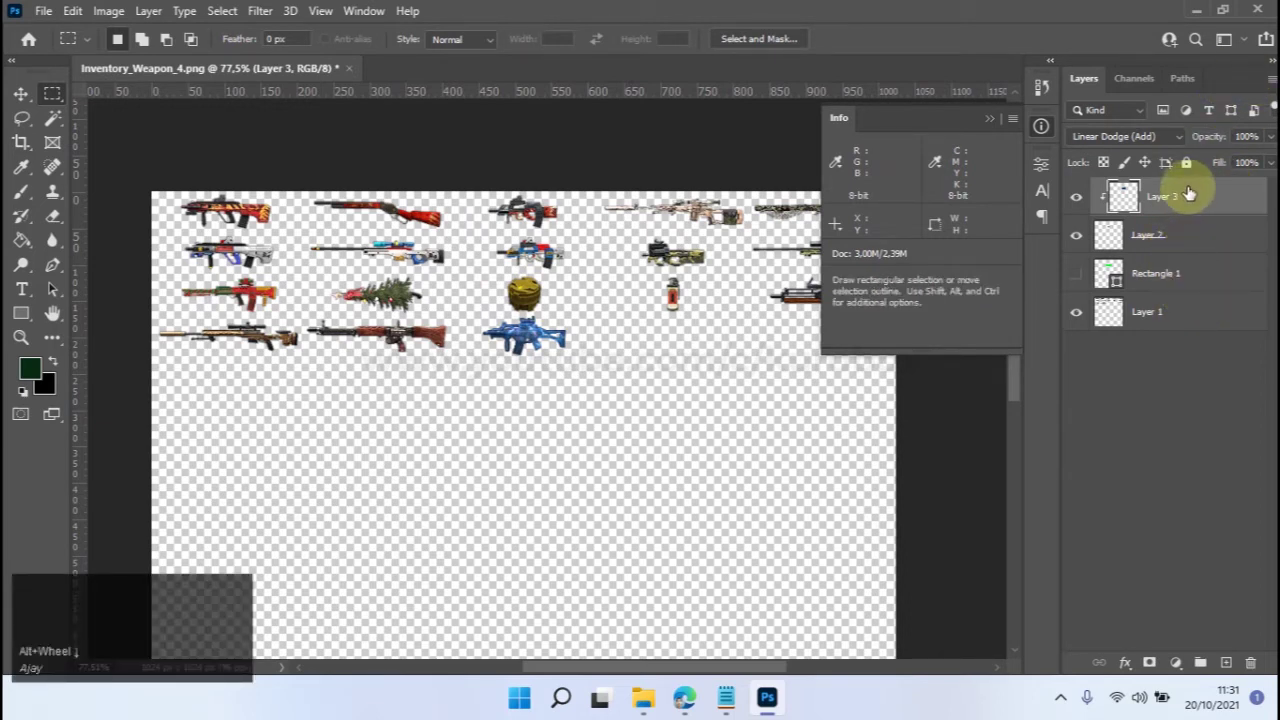
pyautogui.keyDown('shift'); pyautogui.click(1179, 316); pyautogui.keyUp('shift')
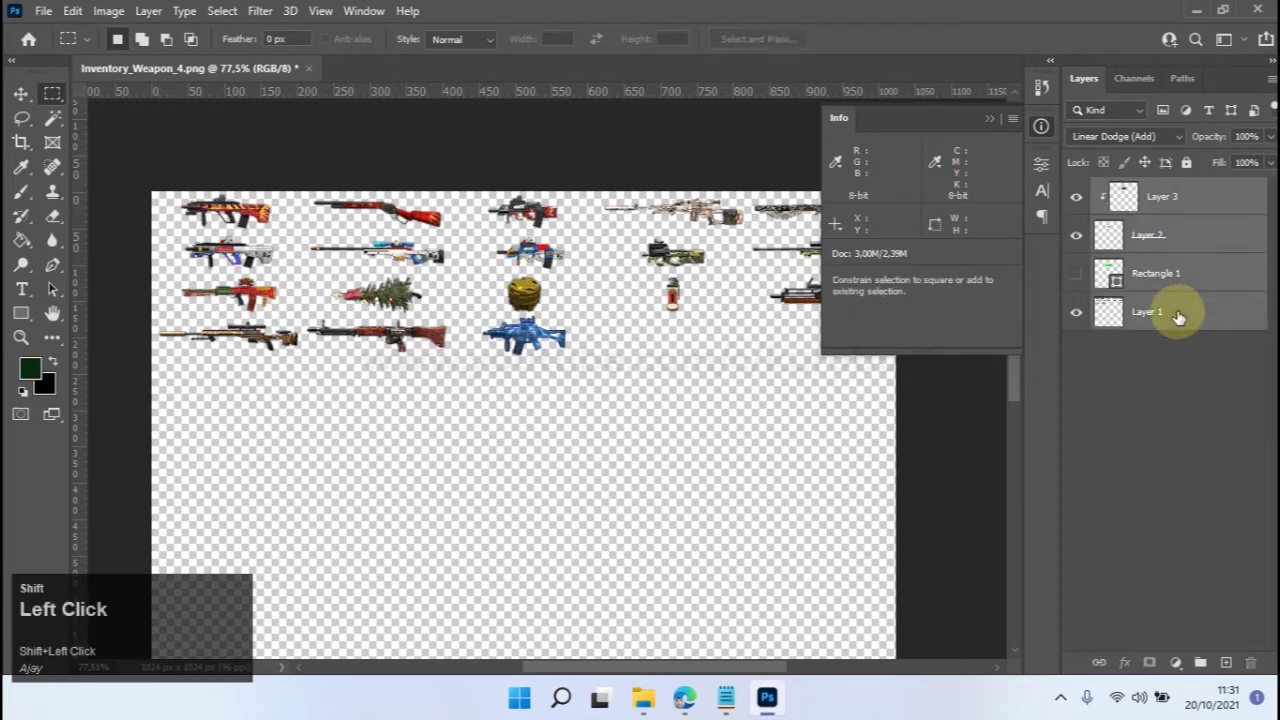
pyautogui.hotkey('ctrl', 'e')
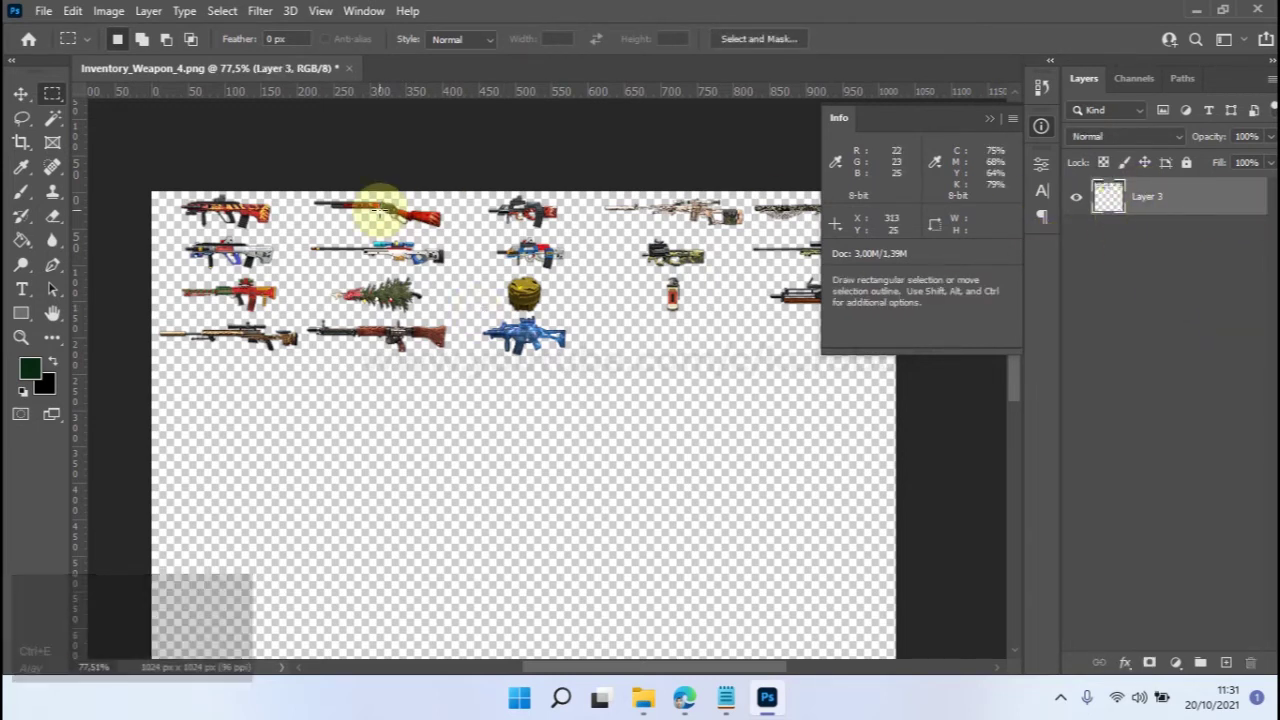
pyautogui.hotkey('ctrl', 's')
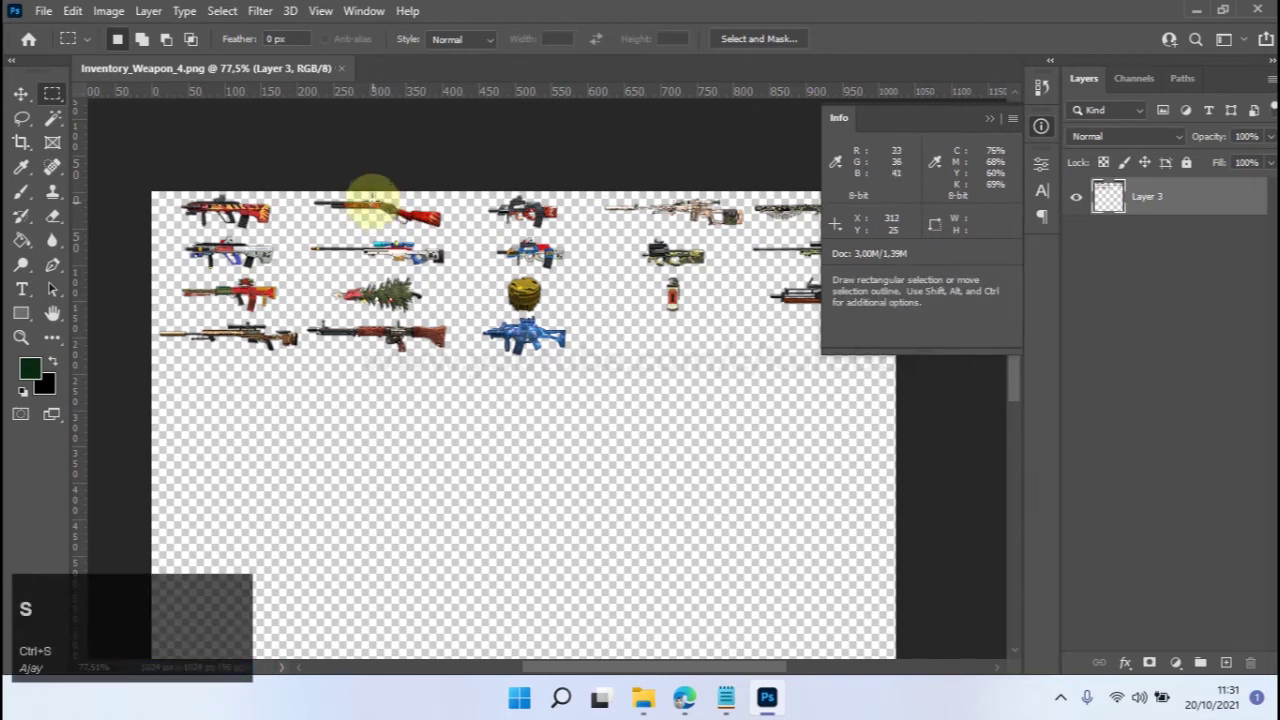
pyautogui.click(537, 280)
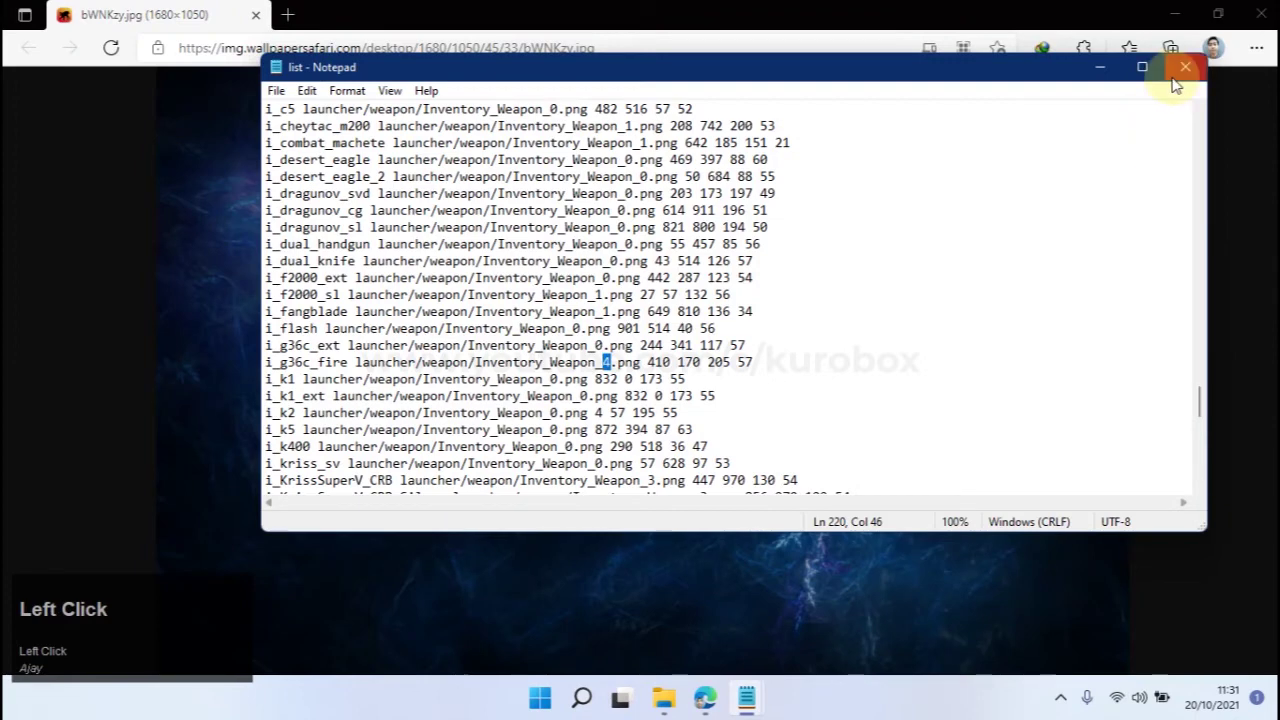
# Close the list file and preview Inventory_Weapon_4 to confirm the blue G36C icon.
pyautogui.click(1184, 67)
pyautogui.click(1190, 12)
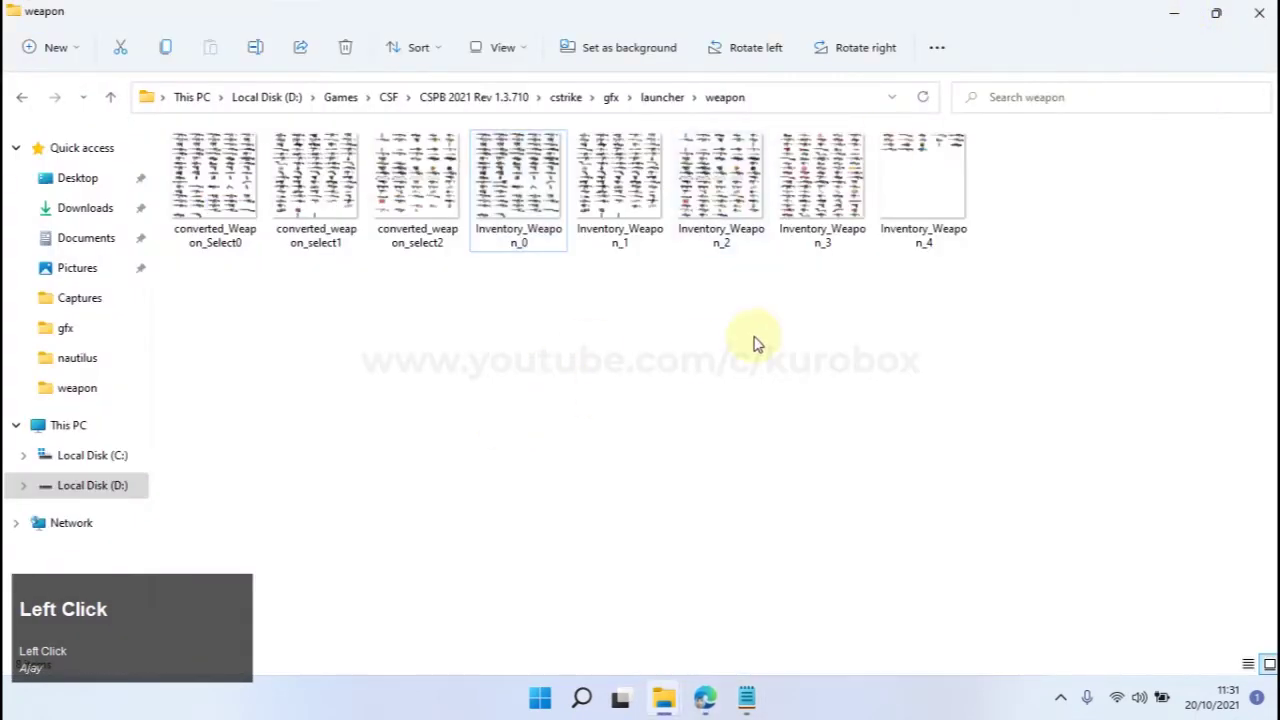
pyautogui.click(897, 205)
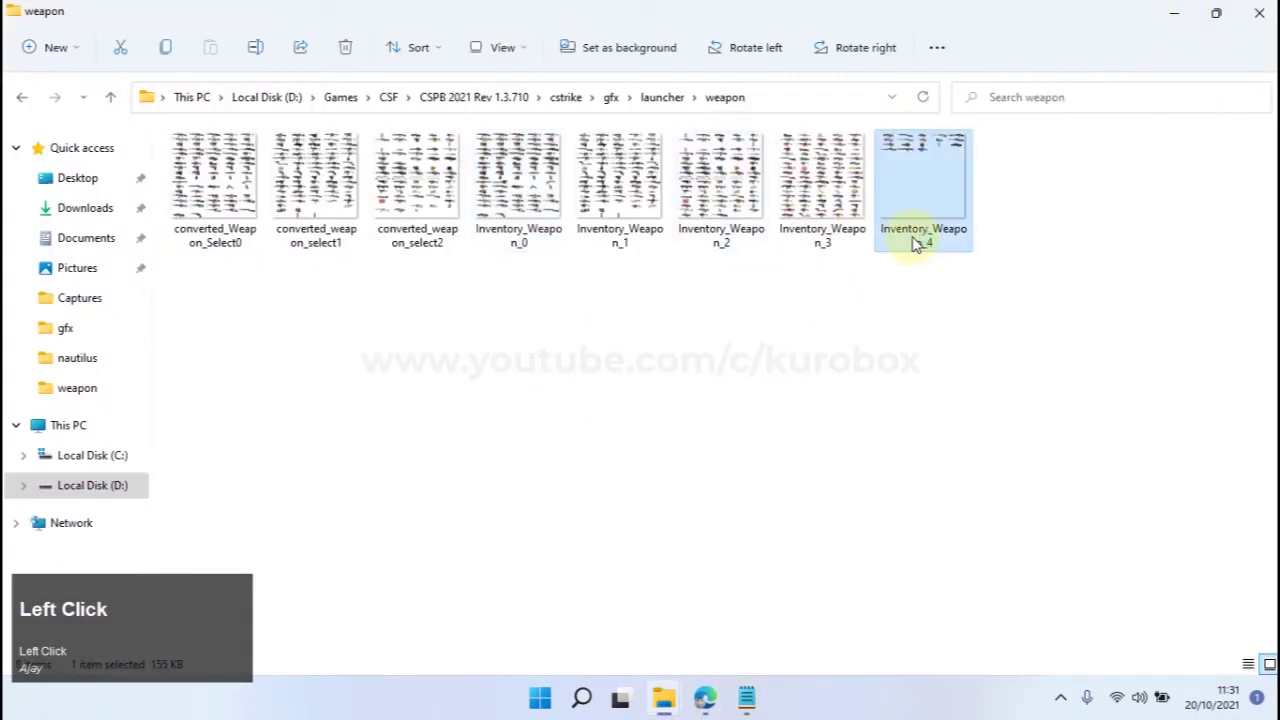
pyautogui.doubleClick(915, 243)
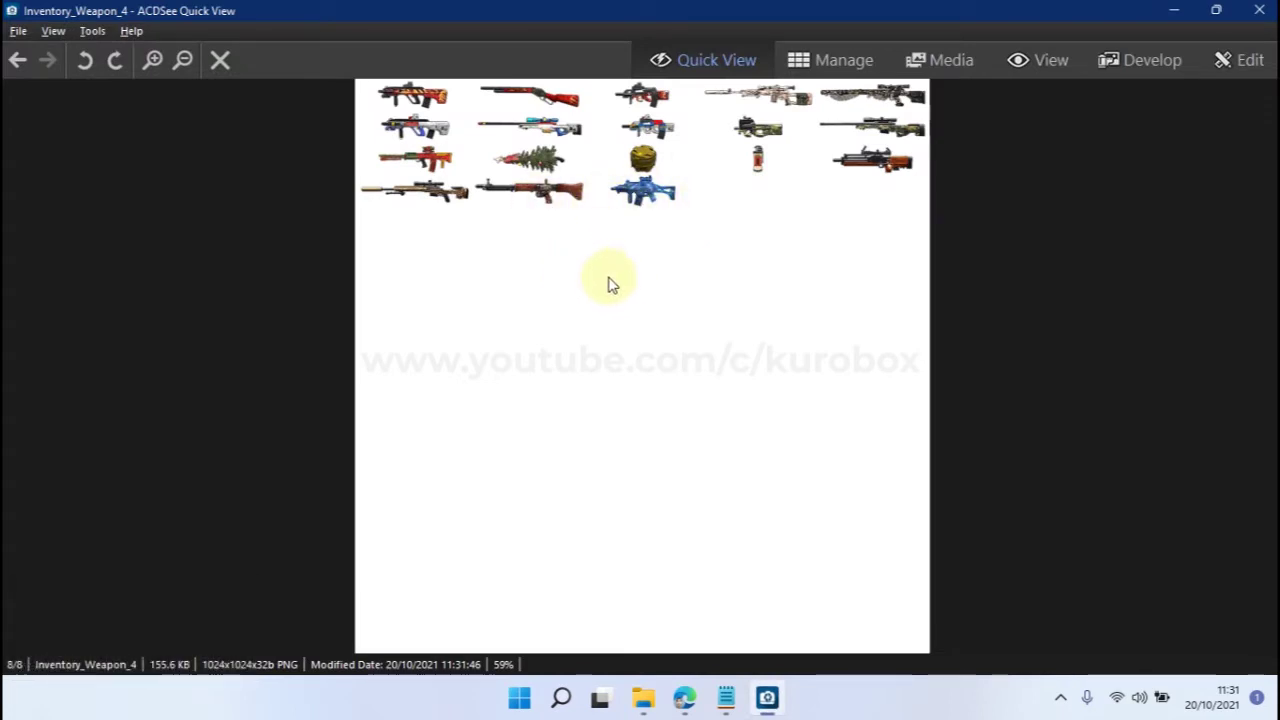
pyautogui.click(1259, 10)
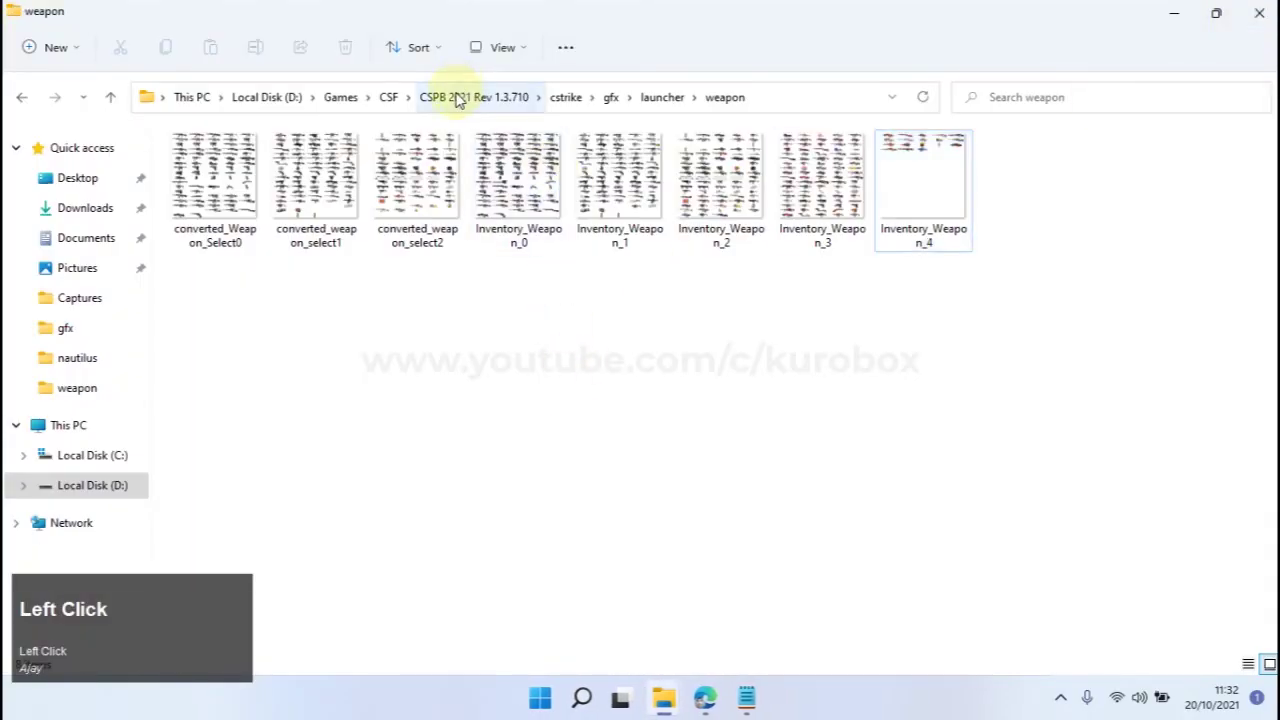
# Go back to the CSPB 2021 Rev 1.3.710 folder and close weapons.txt.
pyautogui.click(457, 97)
pyautogui.click(746, 697)
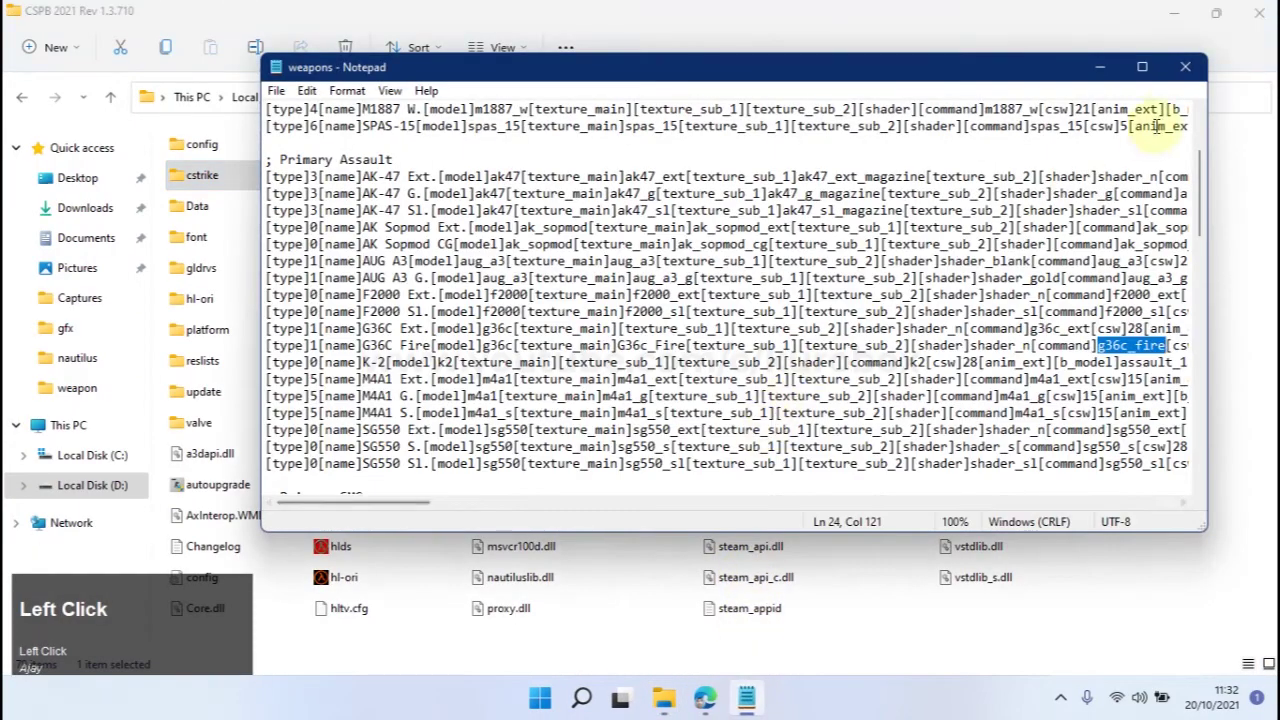
pyautogui.click(1184, 70)
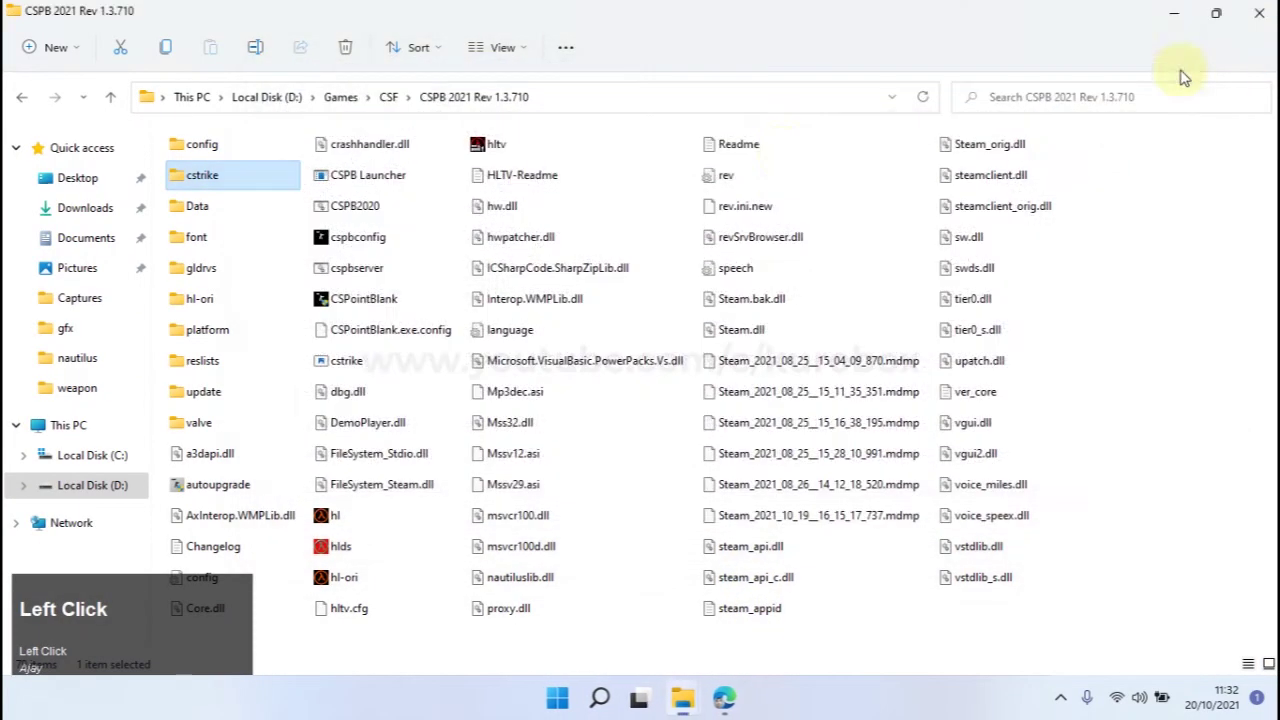
# Launch CSPointBlank, log in with the account password, and join the Local Server channel.
pyautogui.click(400, 298)
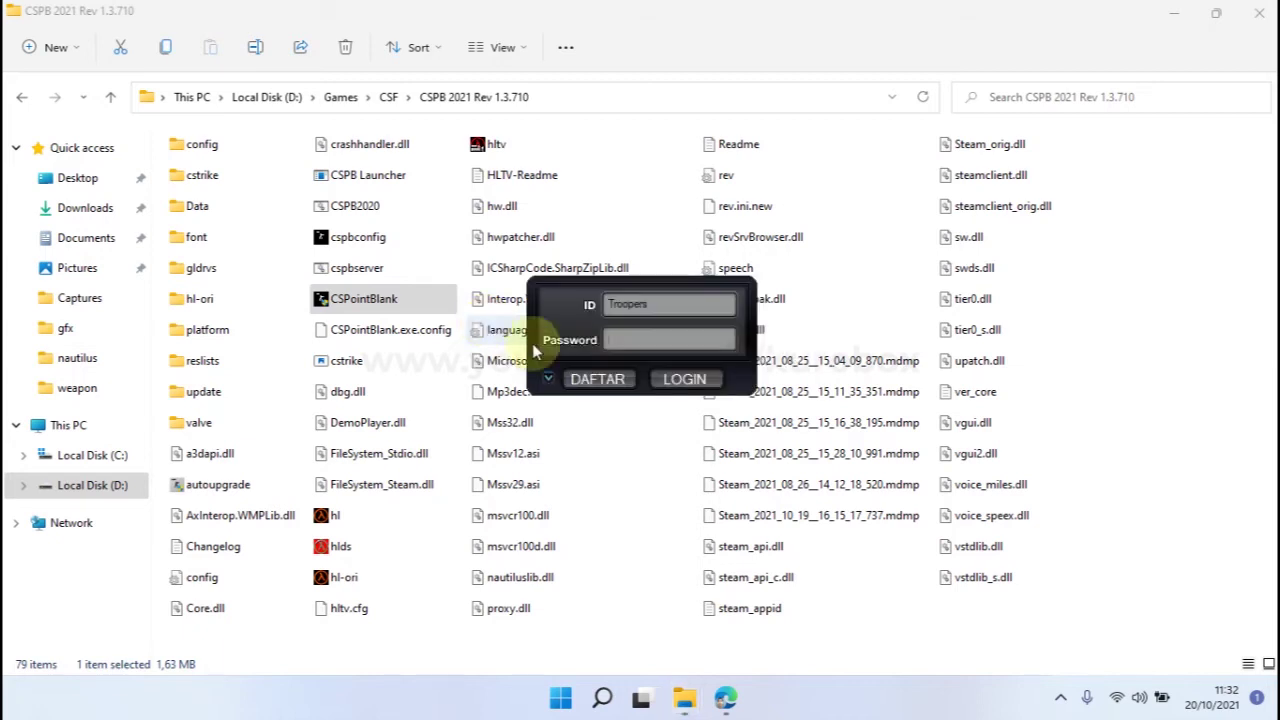
pyautogui.click(648, 339)
pyautogui.write('123')
pyautogui.click(684, 379)
pyautogui.click(660, 420)
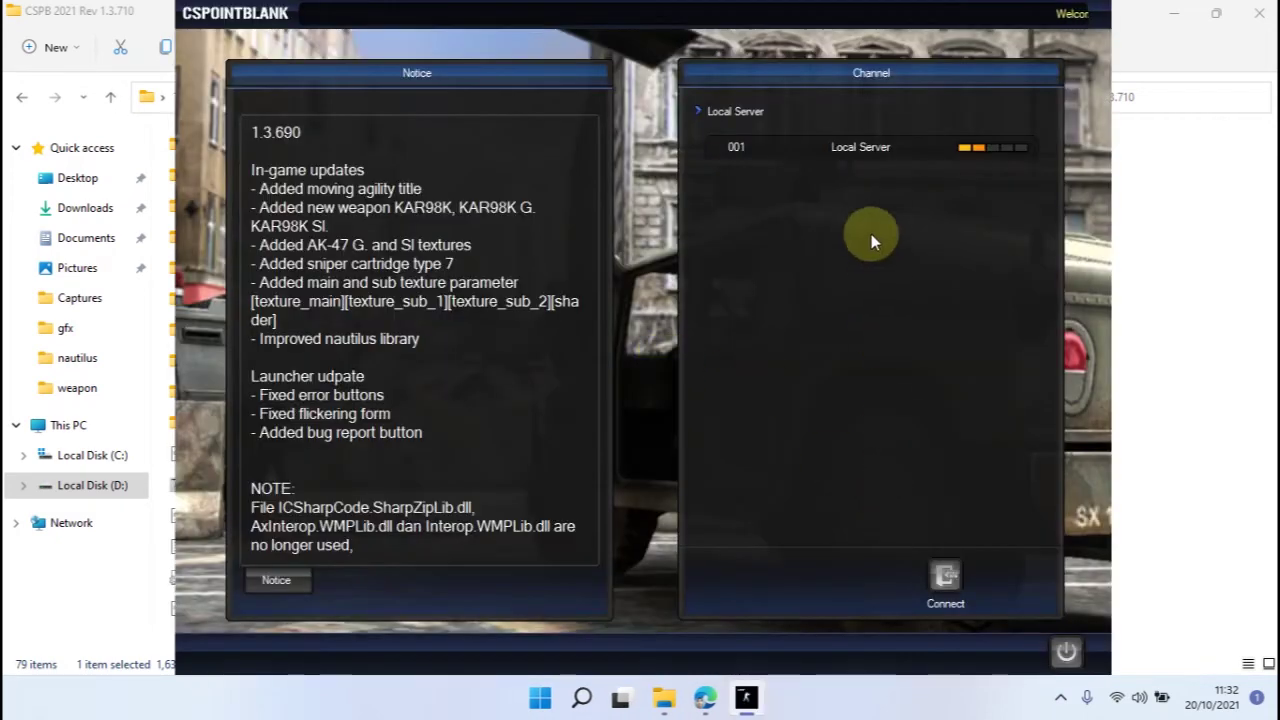
pyautogui.doubleClick(858, 147)
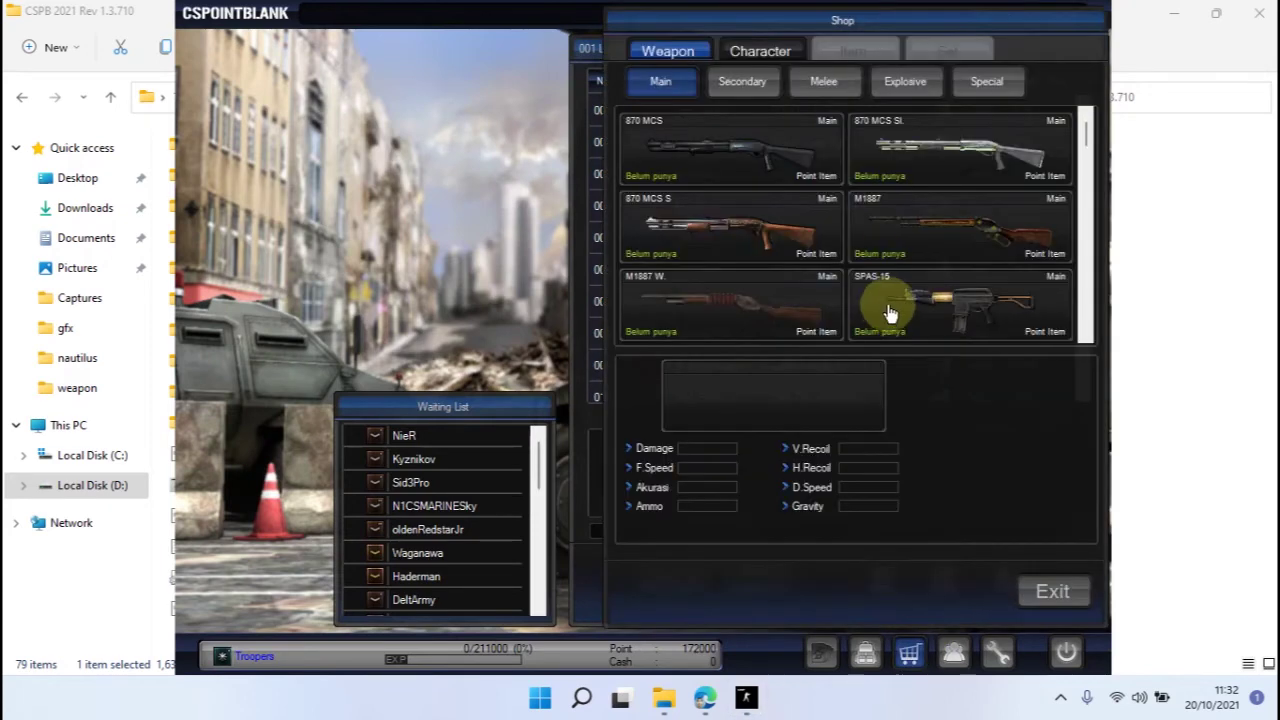
# Check the blue G36C Fire icon in the shop against G36C Ext., then in the inventory.
pyautogui.scroll(-3, 885, 290)
pyautogui.scroll(-2, 882, 265)
pyautogui.click(795, 218)
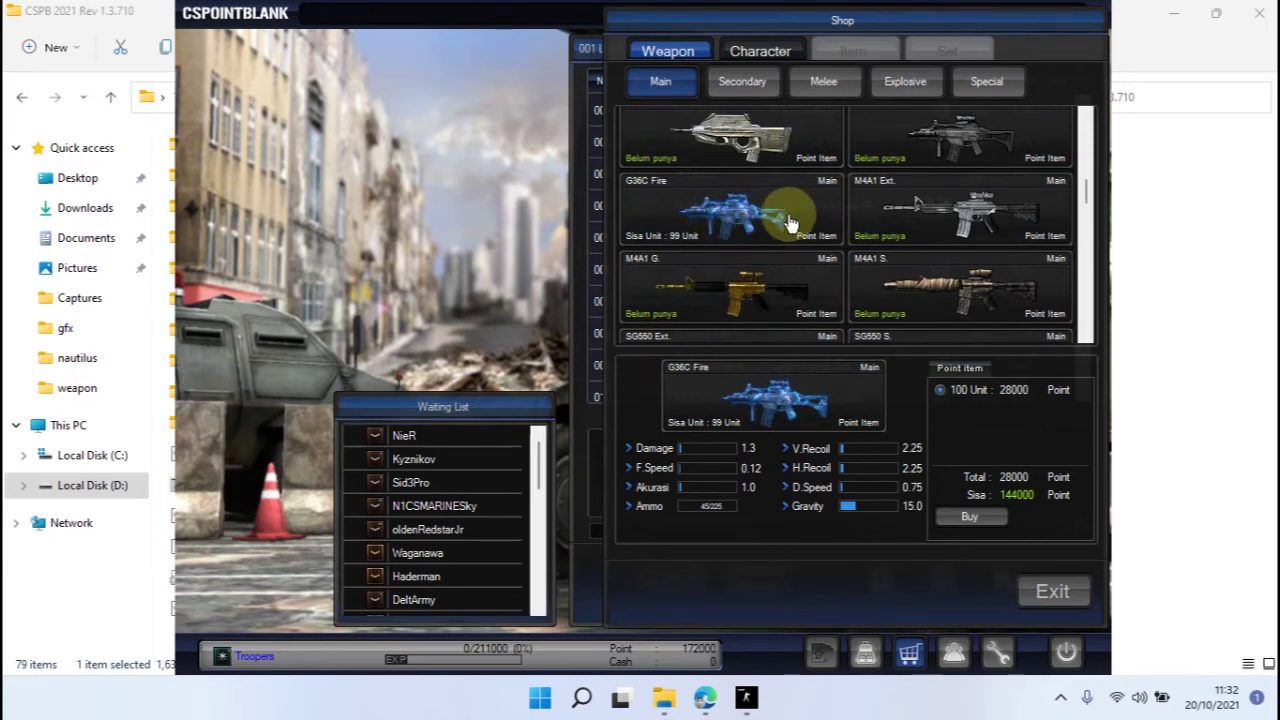
pyautogui.scroll(2, 880, 205)
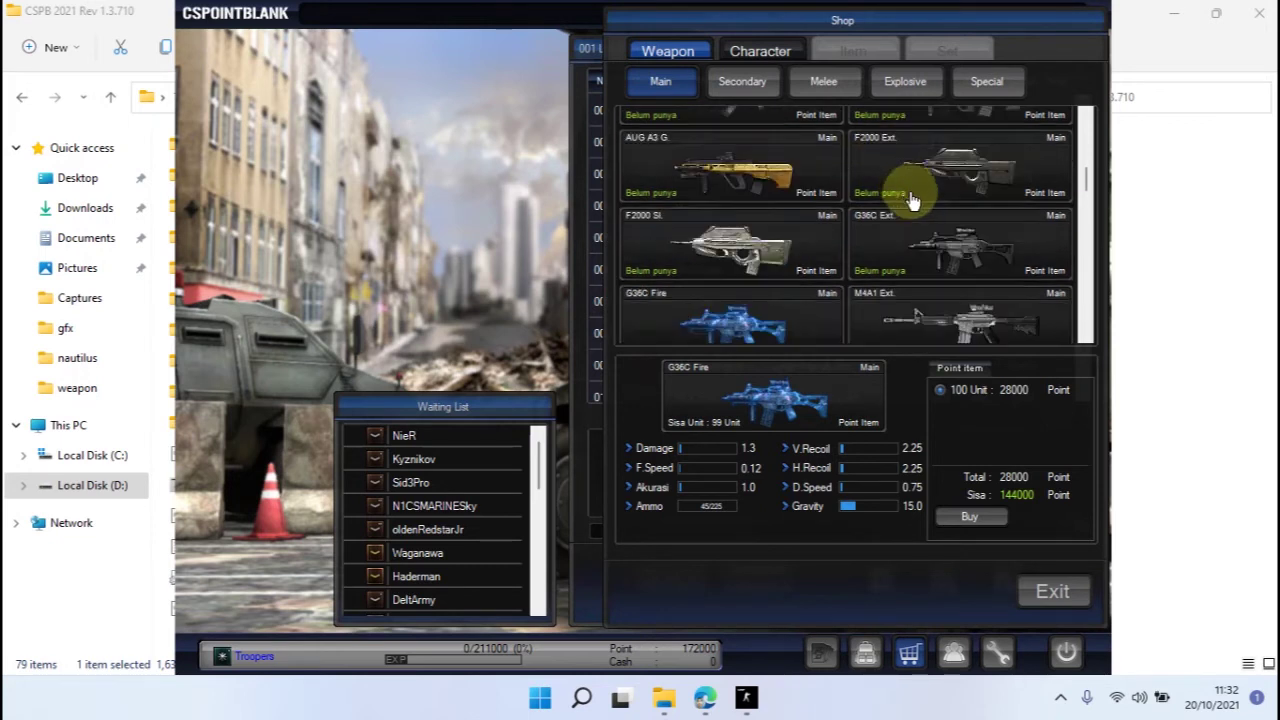
pyautogui.click(953, 250)
pyautogui.scroll(-3, 943, 214)
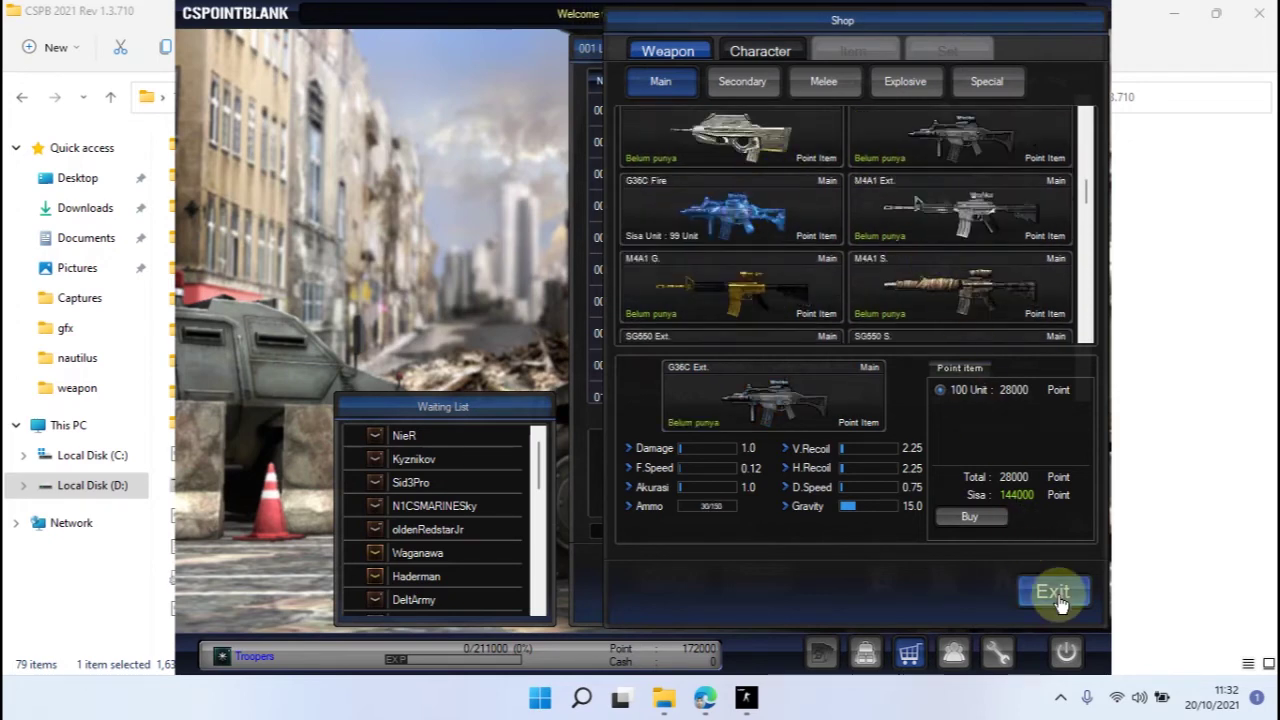
pyautogui.click(1052, 591)
pyautogui.click(863, 651)
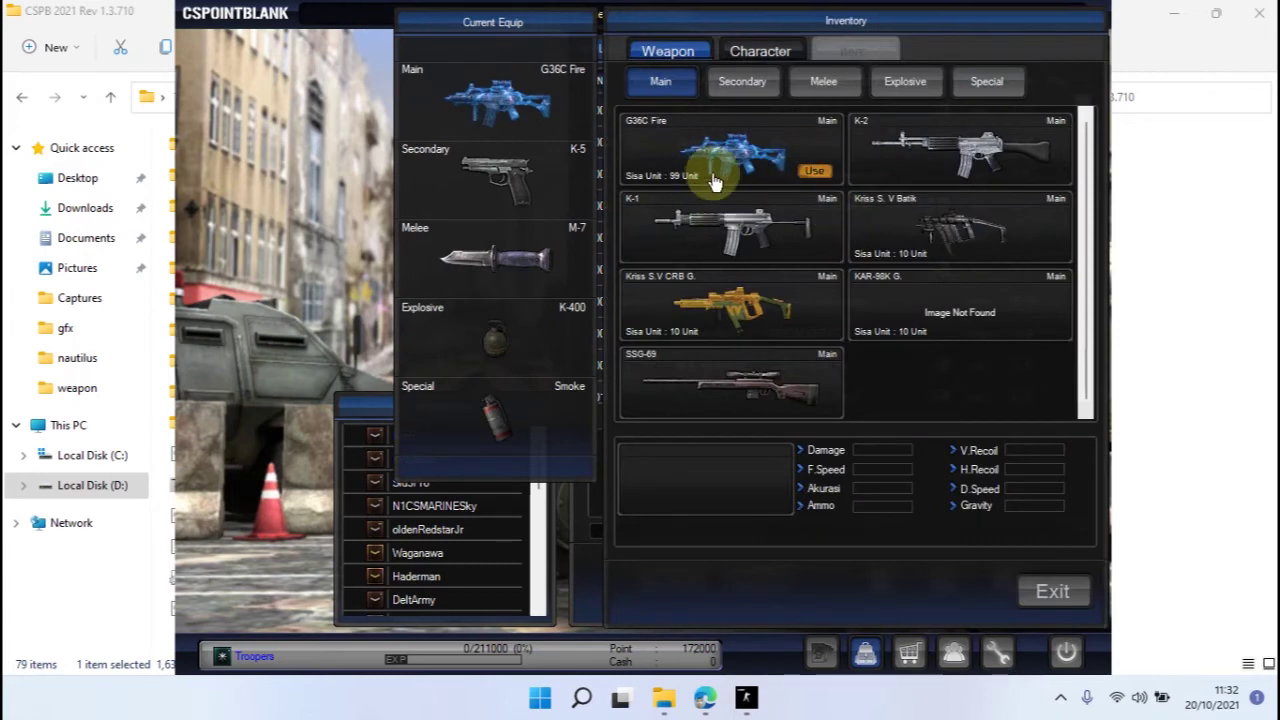
pyautogui.click(1048, 588)
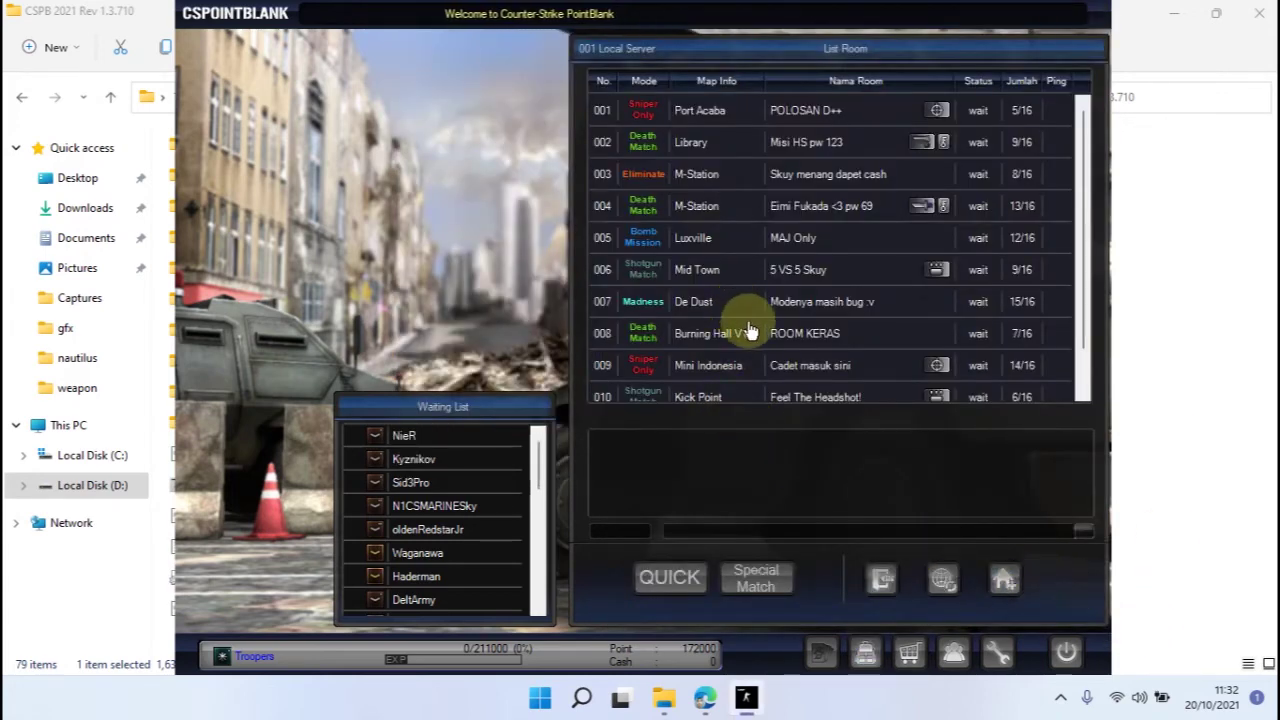
# Join room 003, recheck the inventory there, and start the match.
pyautogui.doubleClick(850, 174)
pyautogui.click(866, 656)
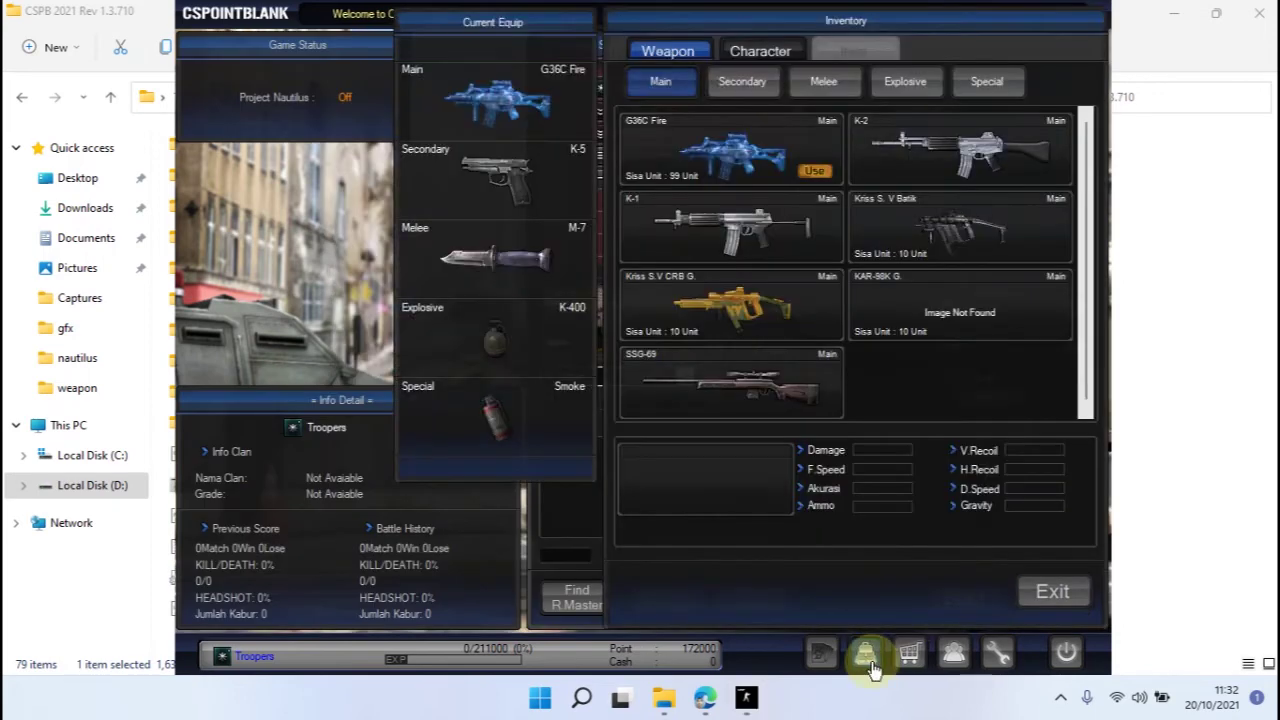
pyautogui.click(1055, 592)
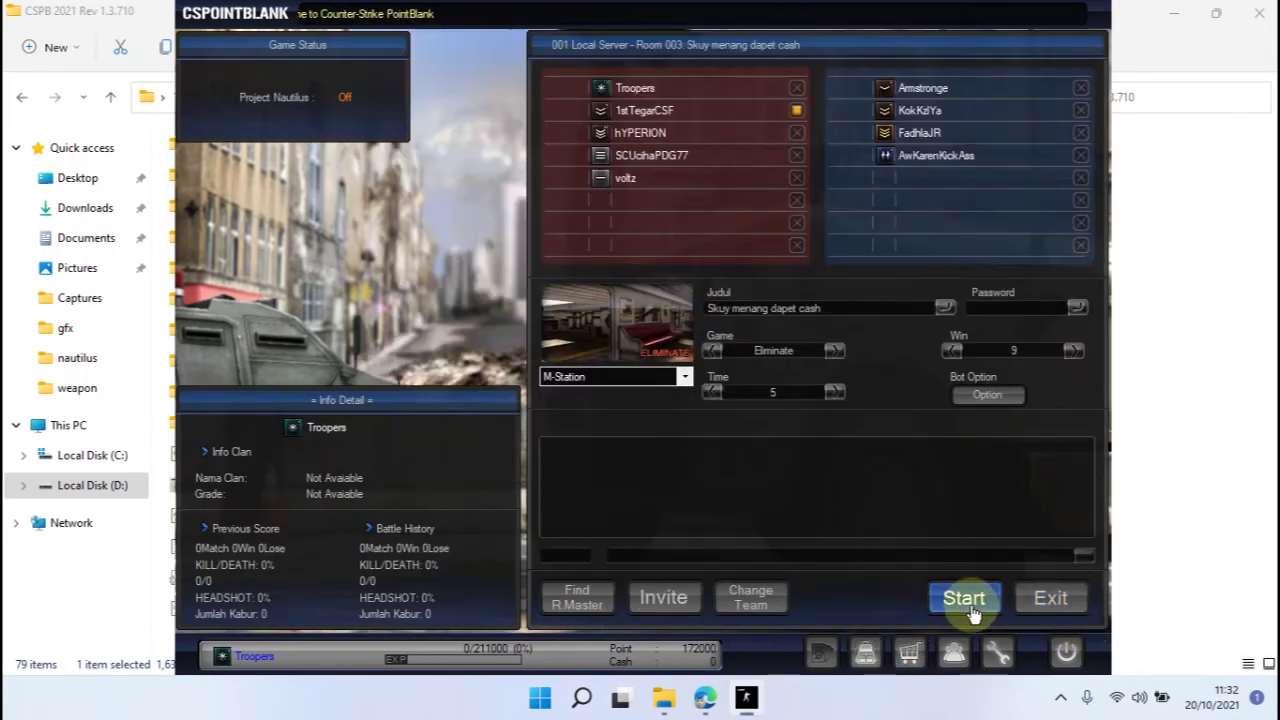
pyautogui.click(970, 607)
pyautogui.click(972, 612)
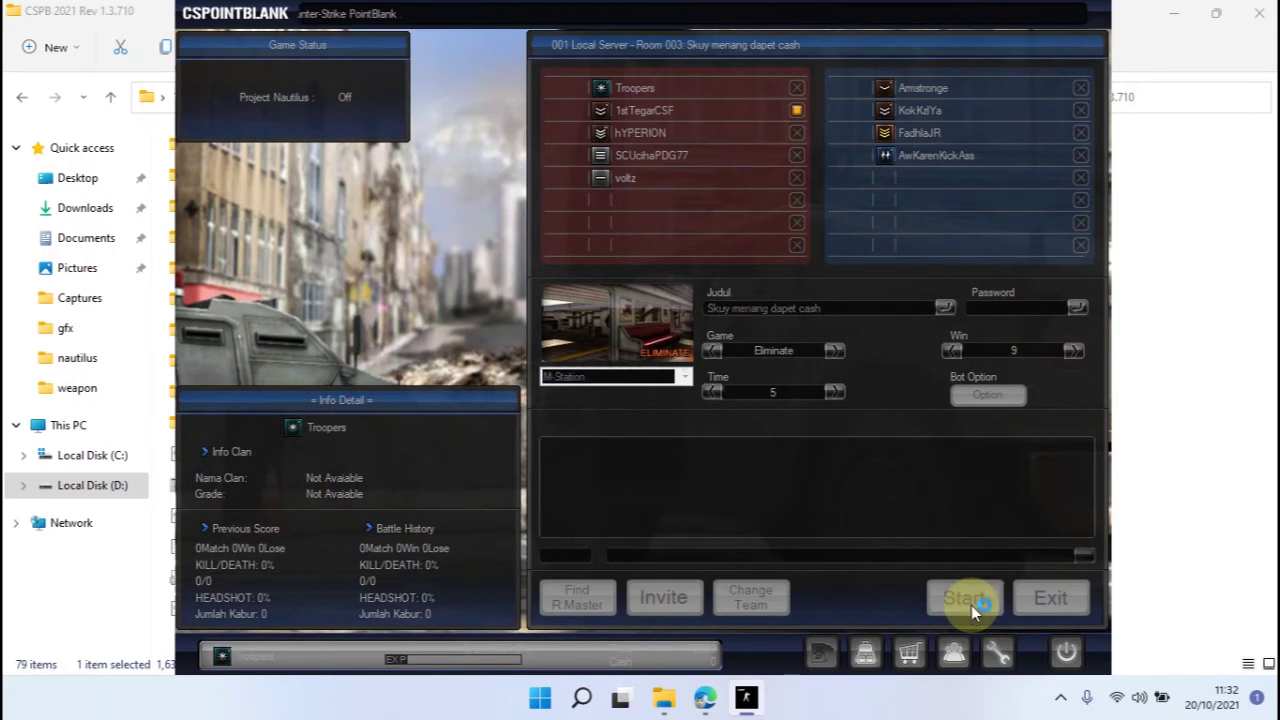
pyautogui.click(604, 343)
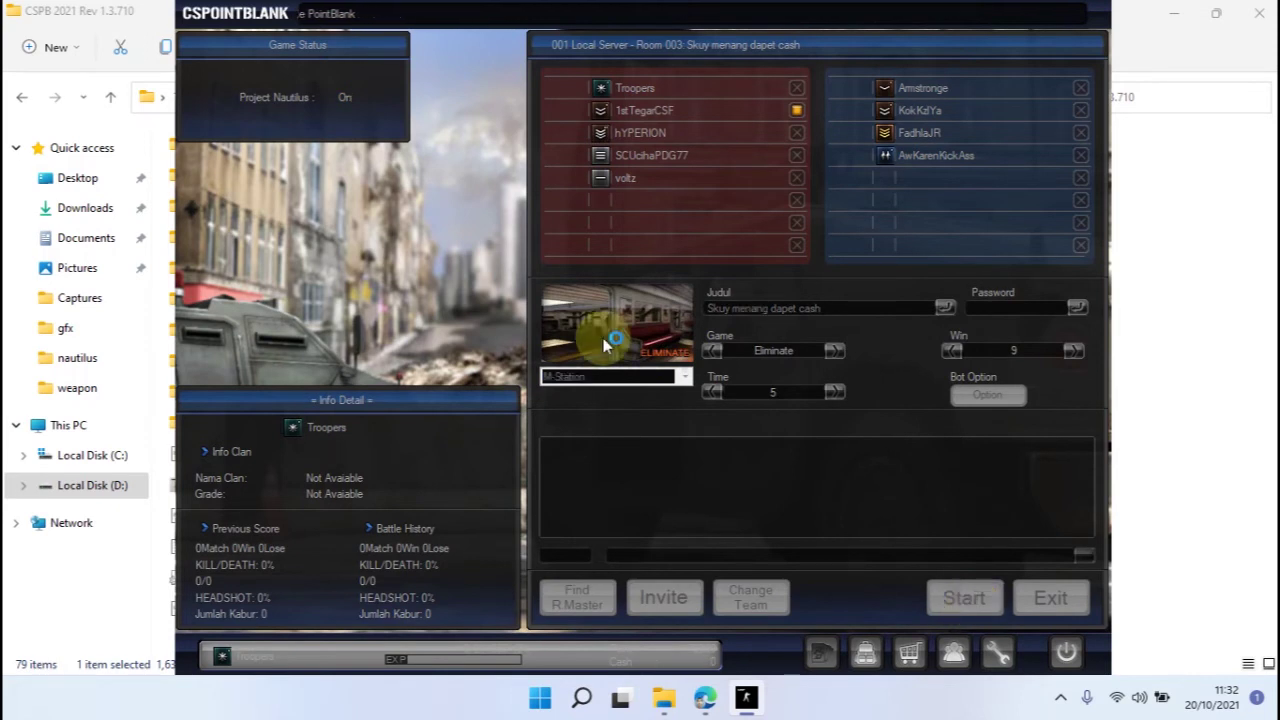